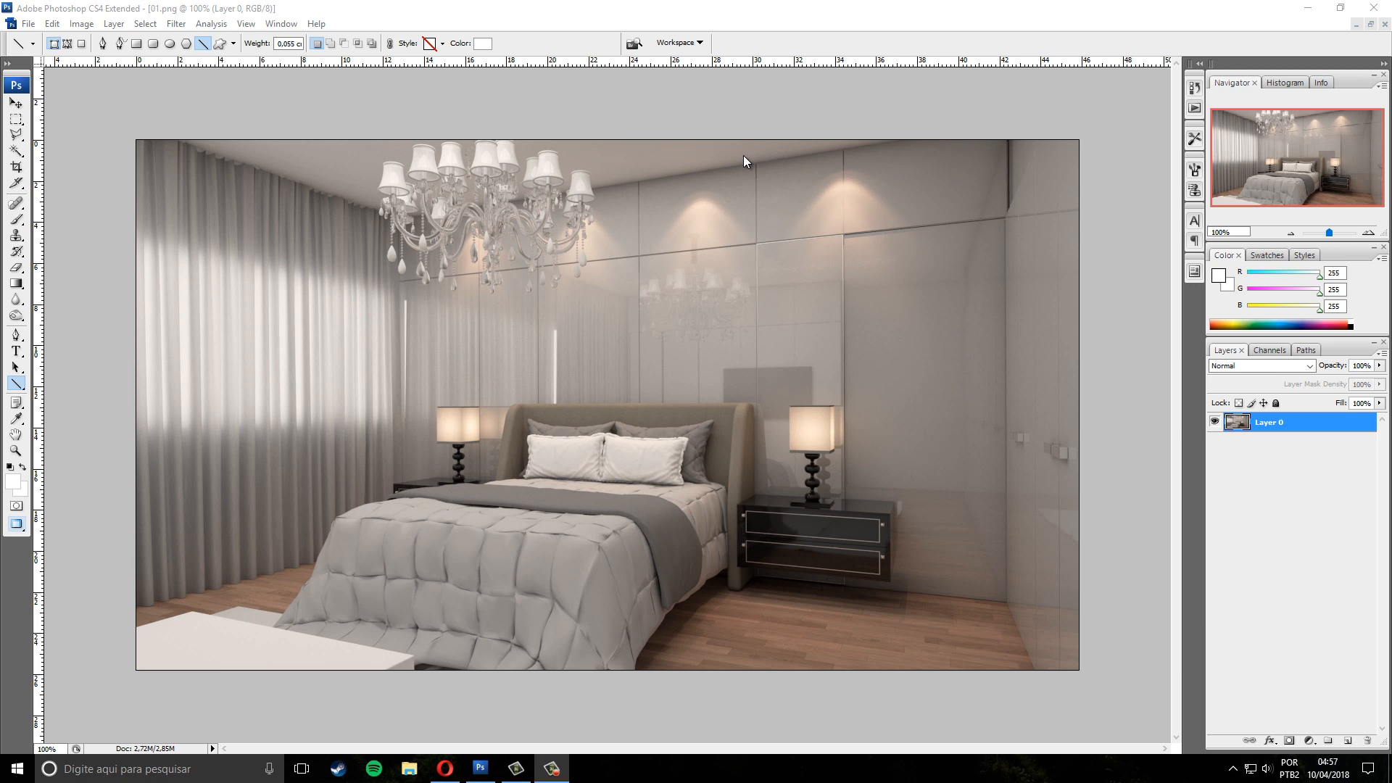
Start placing an image, browse to the Sketchup Files folder and show its contents as large thumbnails
click(28, 23)
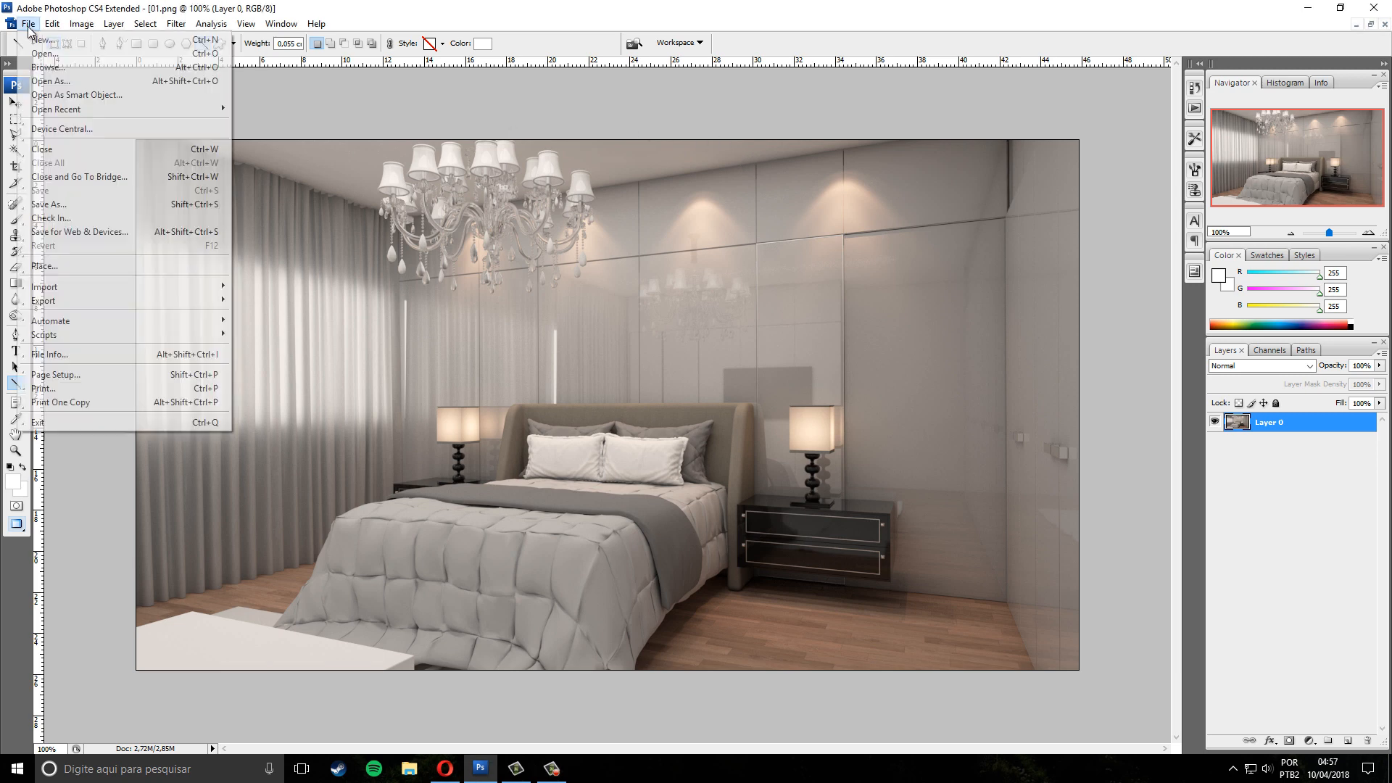
click(67, 266)
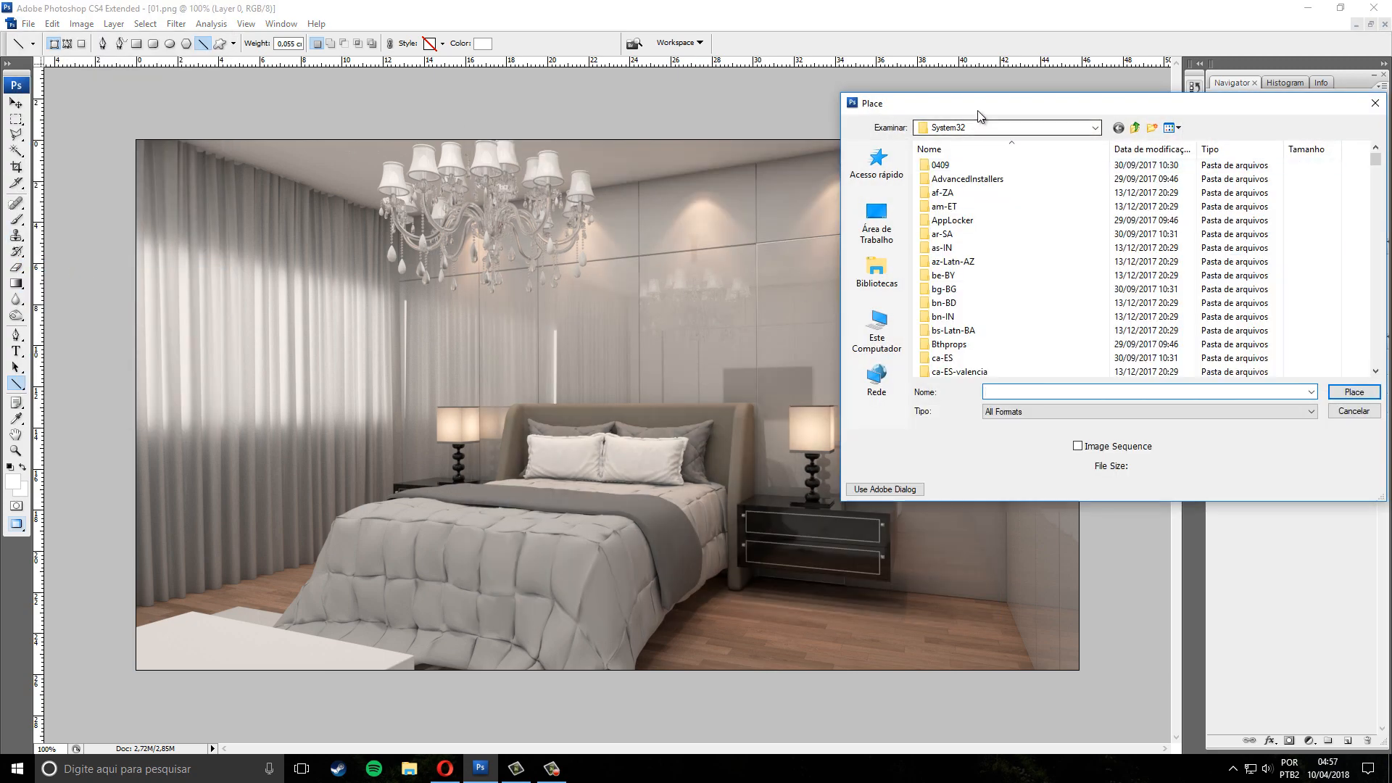
click(504, 227)
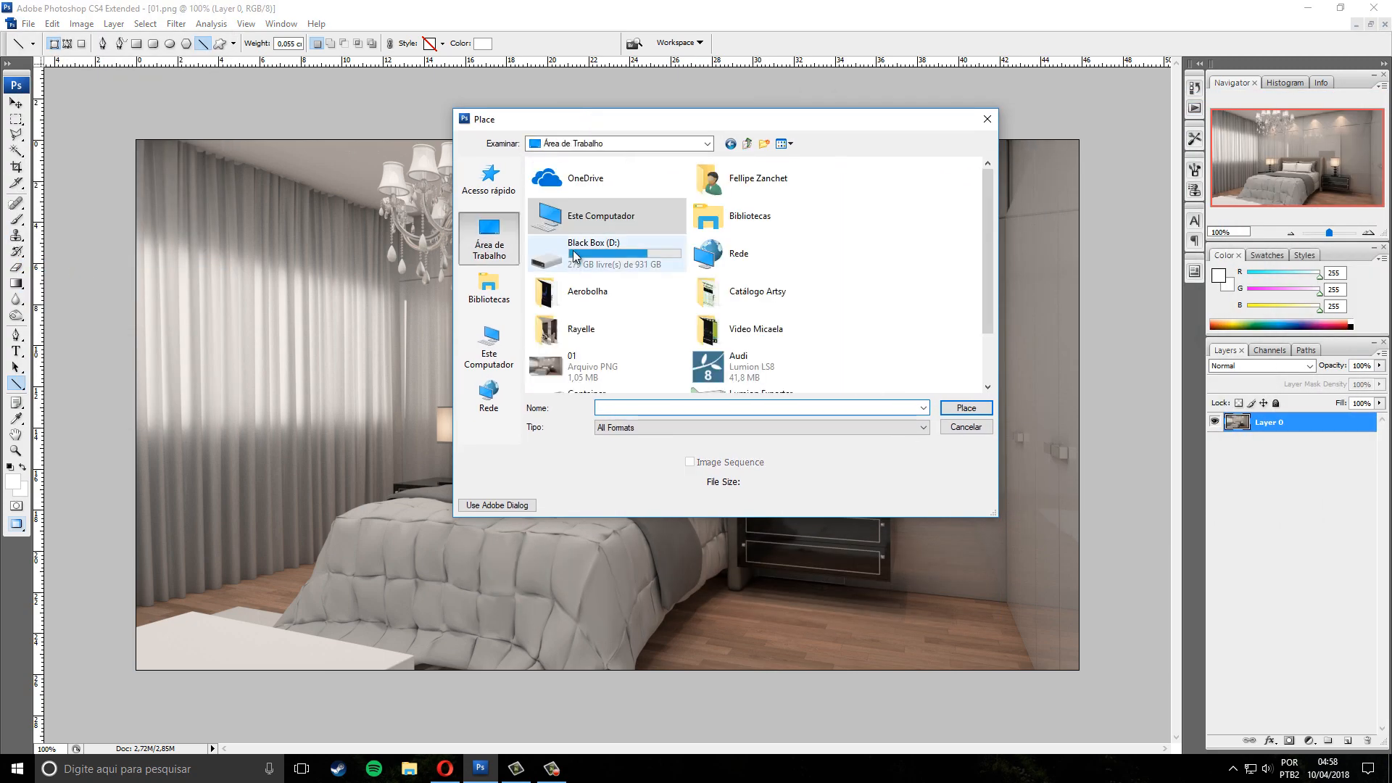
click(491, 354)
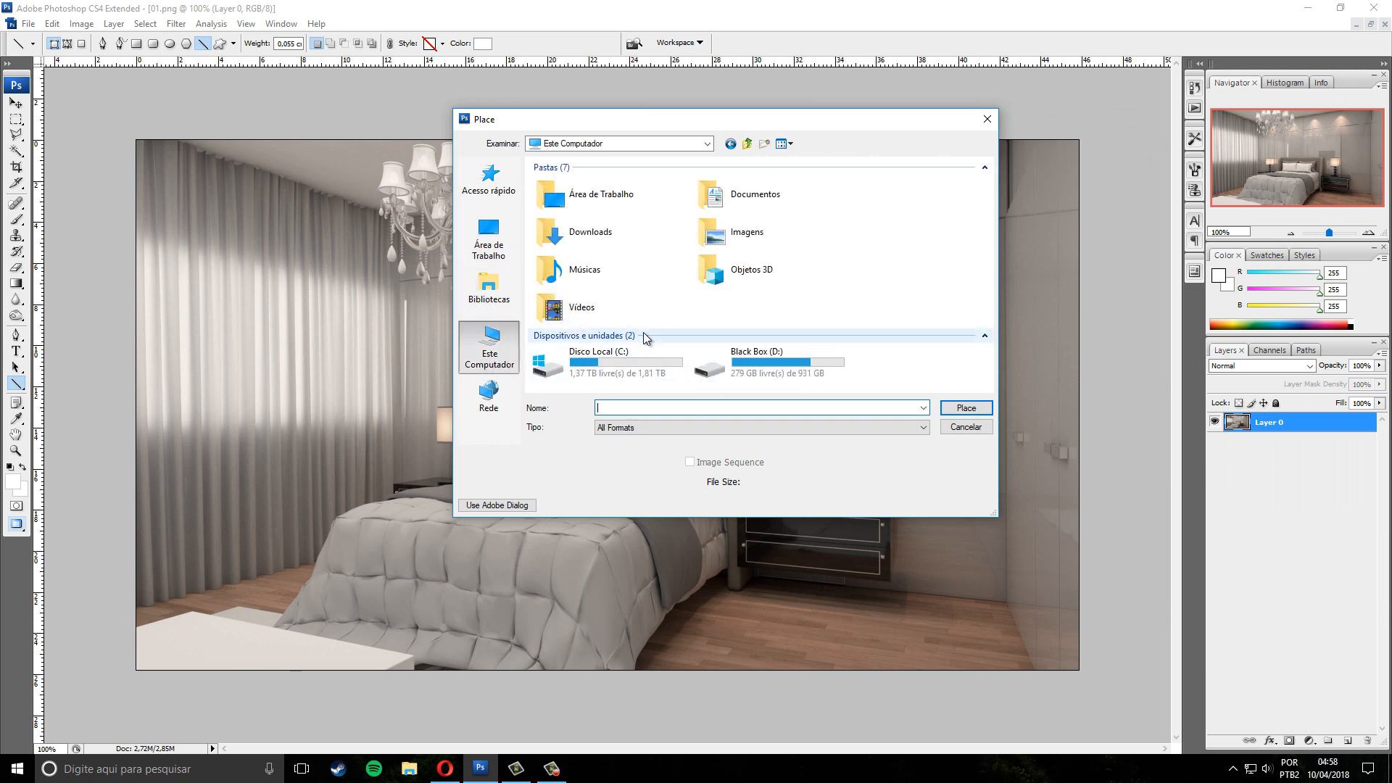
double_click(621, 371)
double_click(559, 237)
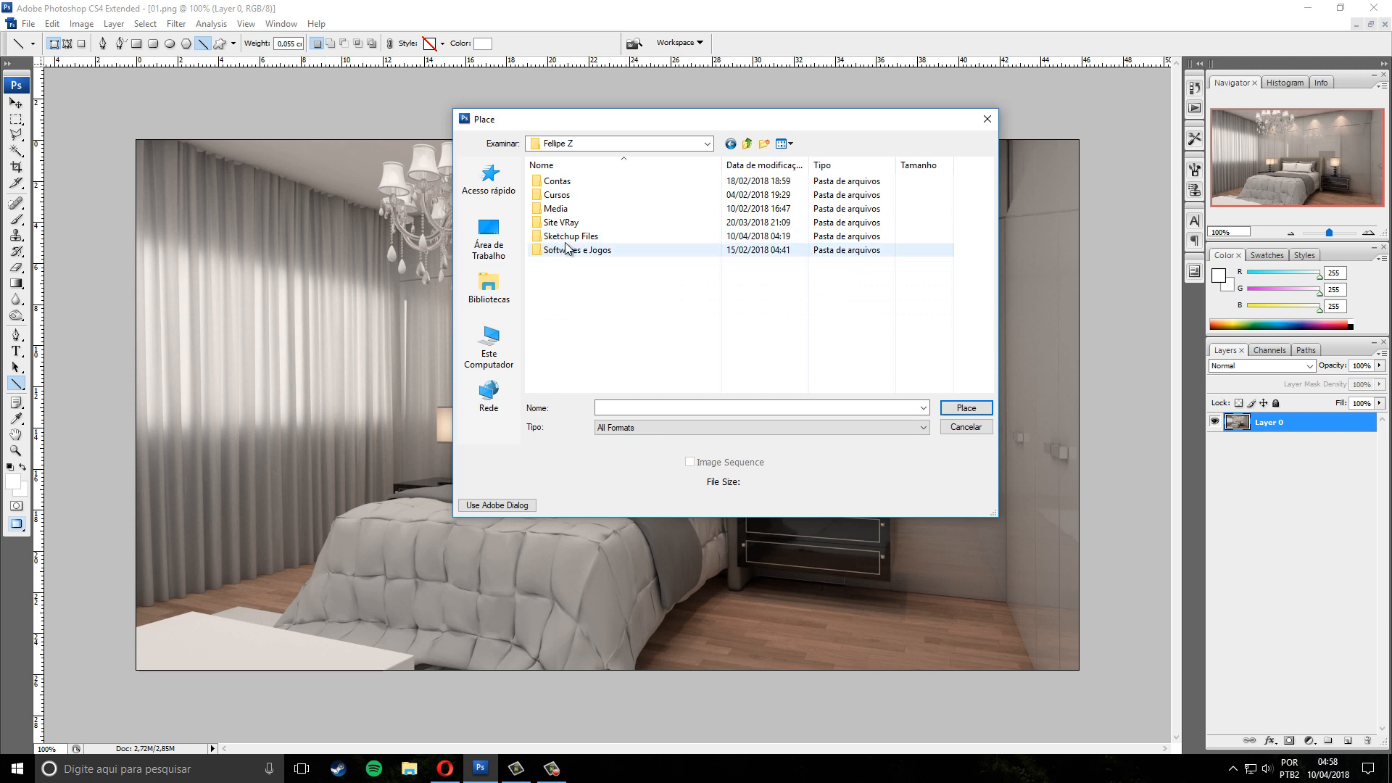
double_click(566, 236)
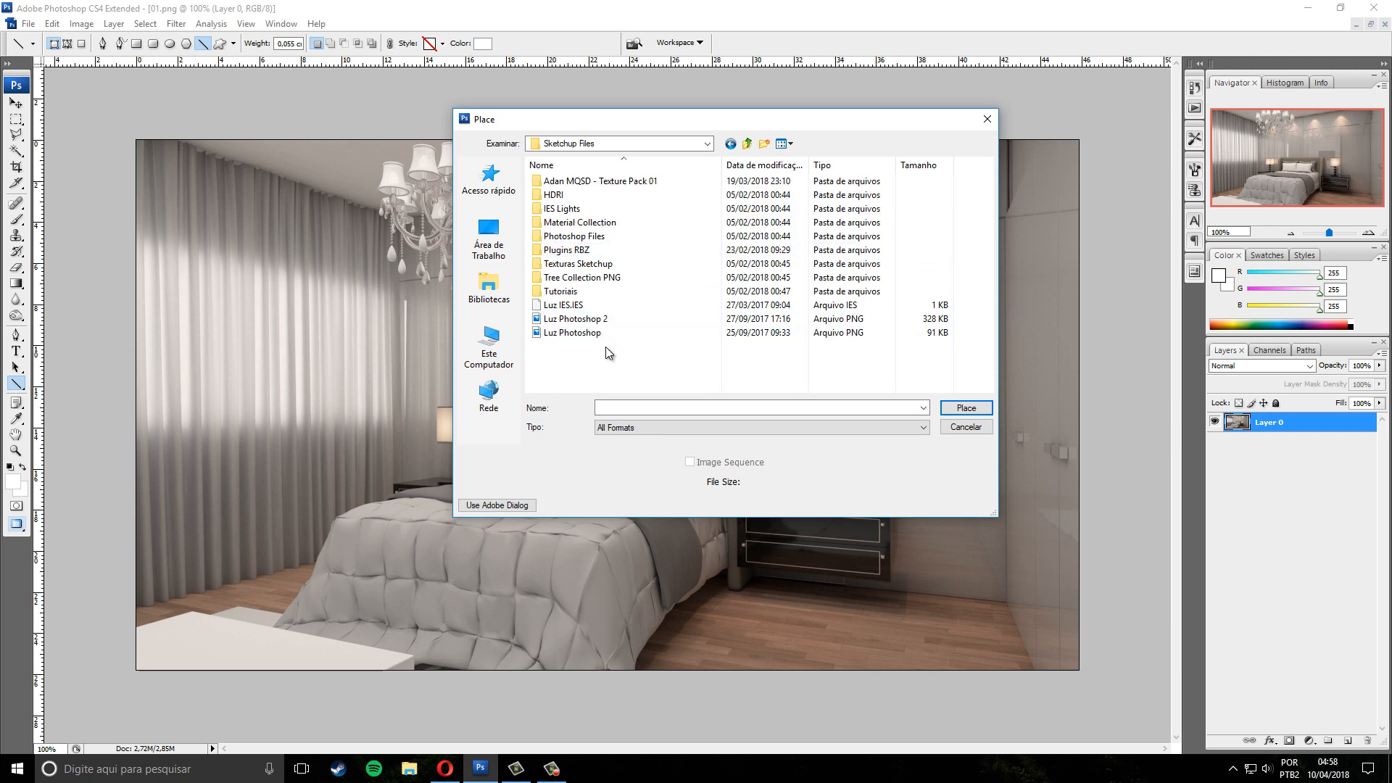
right_click(596, 346)
mouse_move(674, 353)
click(790, 371)
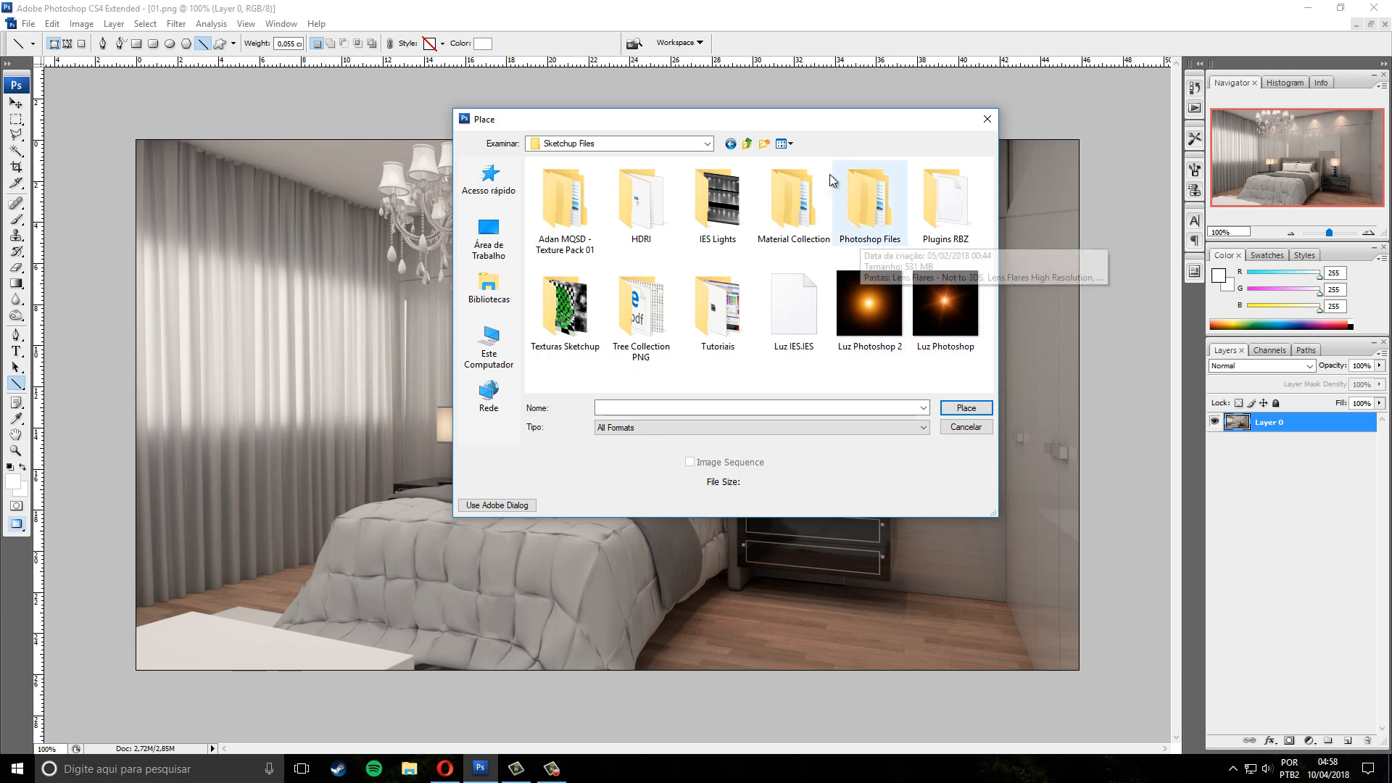
Place the Luz Photoshop flare image on the wall just above the bed's headboard
click(945, 303)
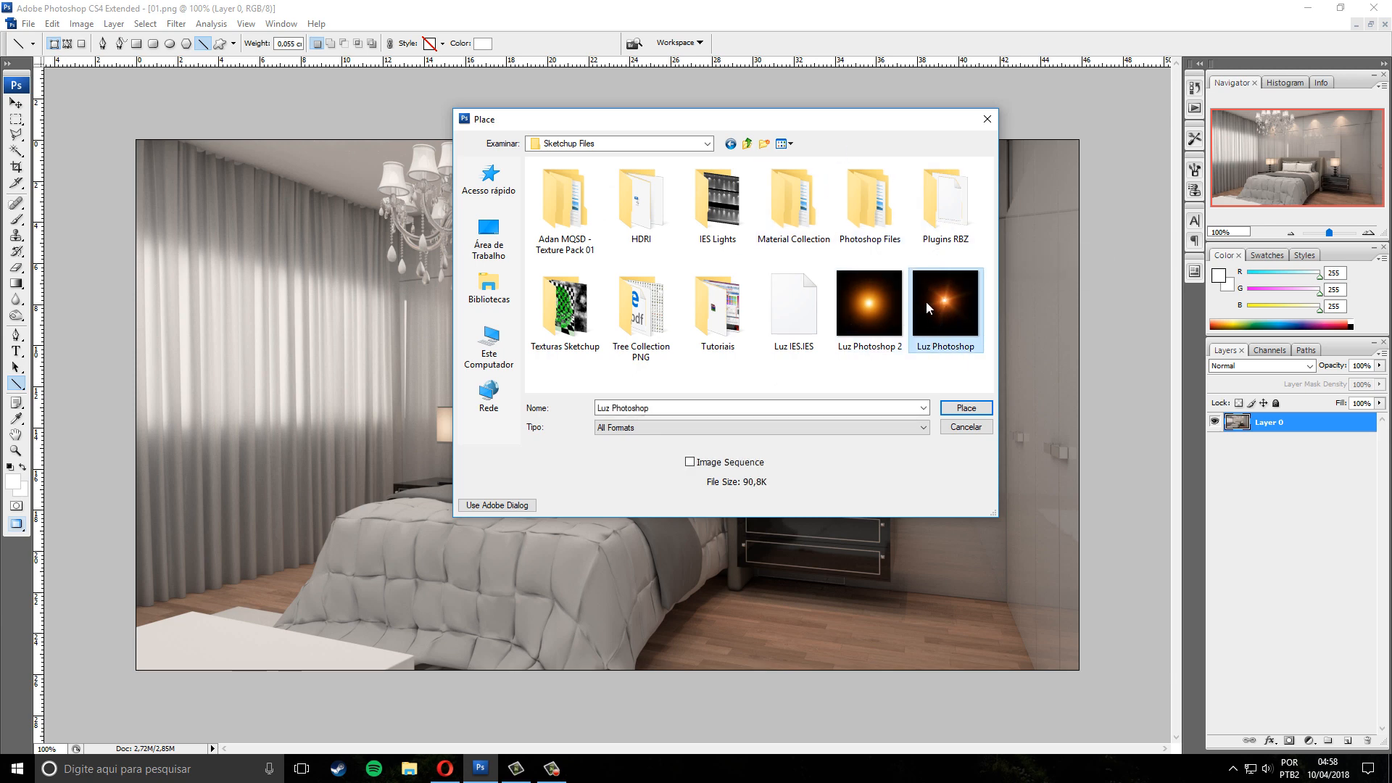
click(867, 301)
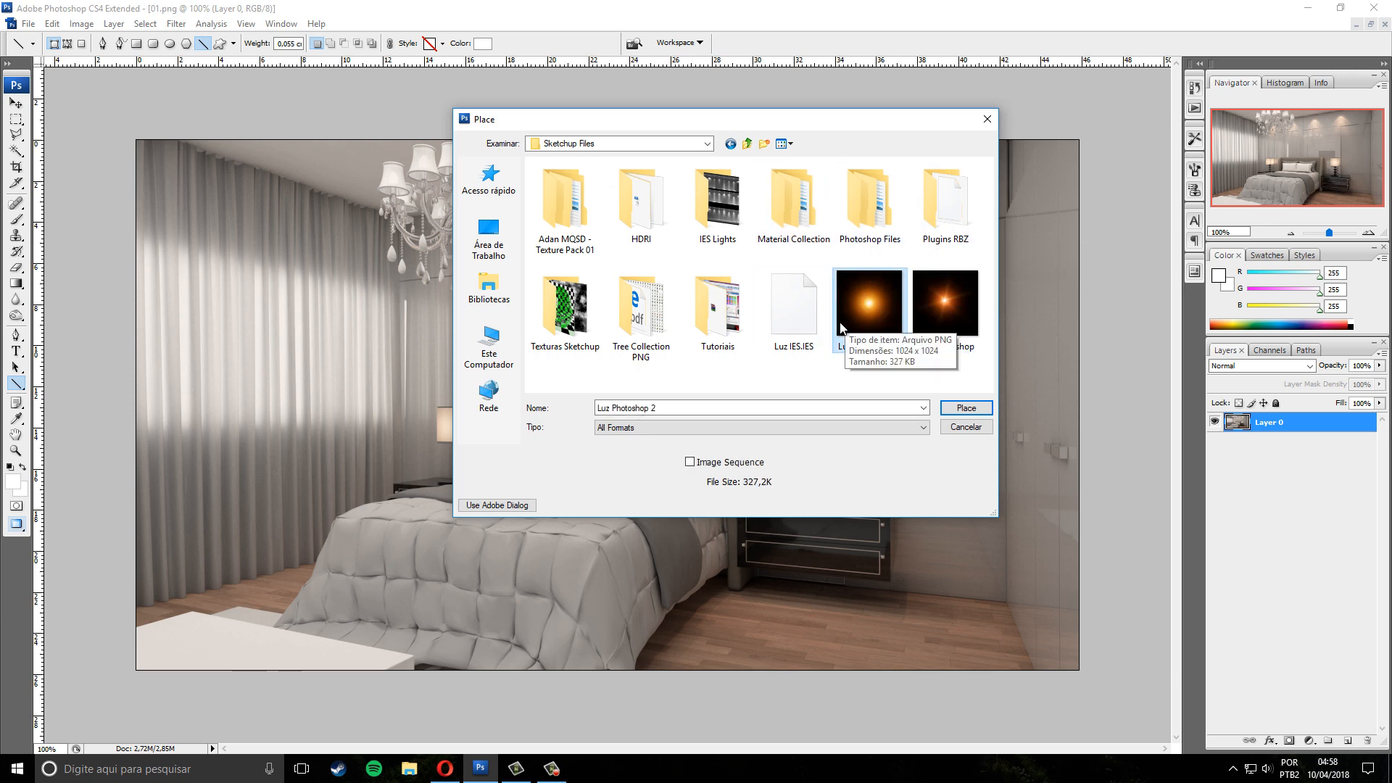
click(928, 308)
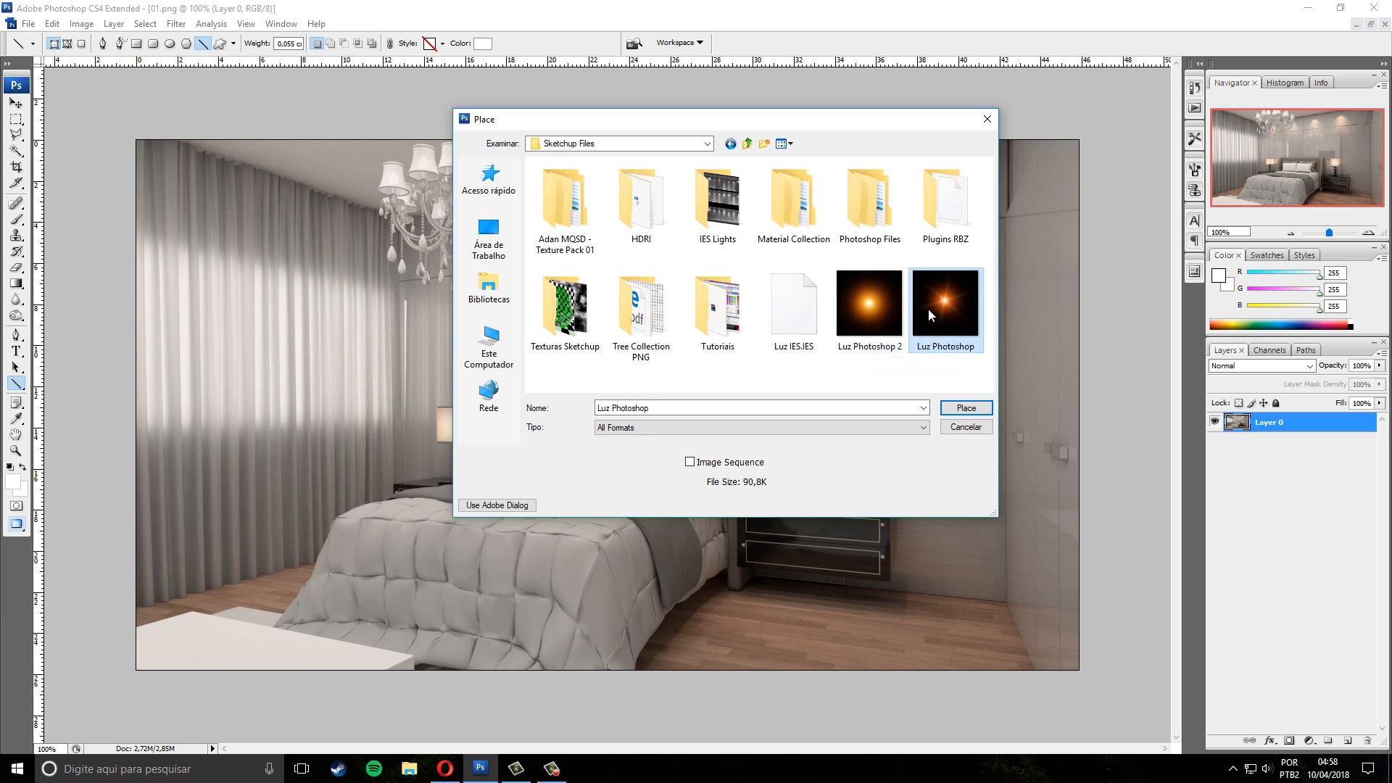
click(958, 407)
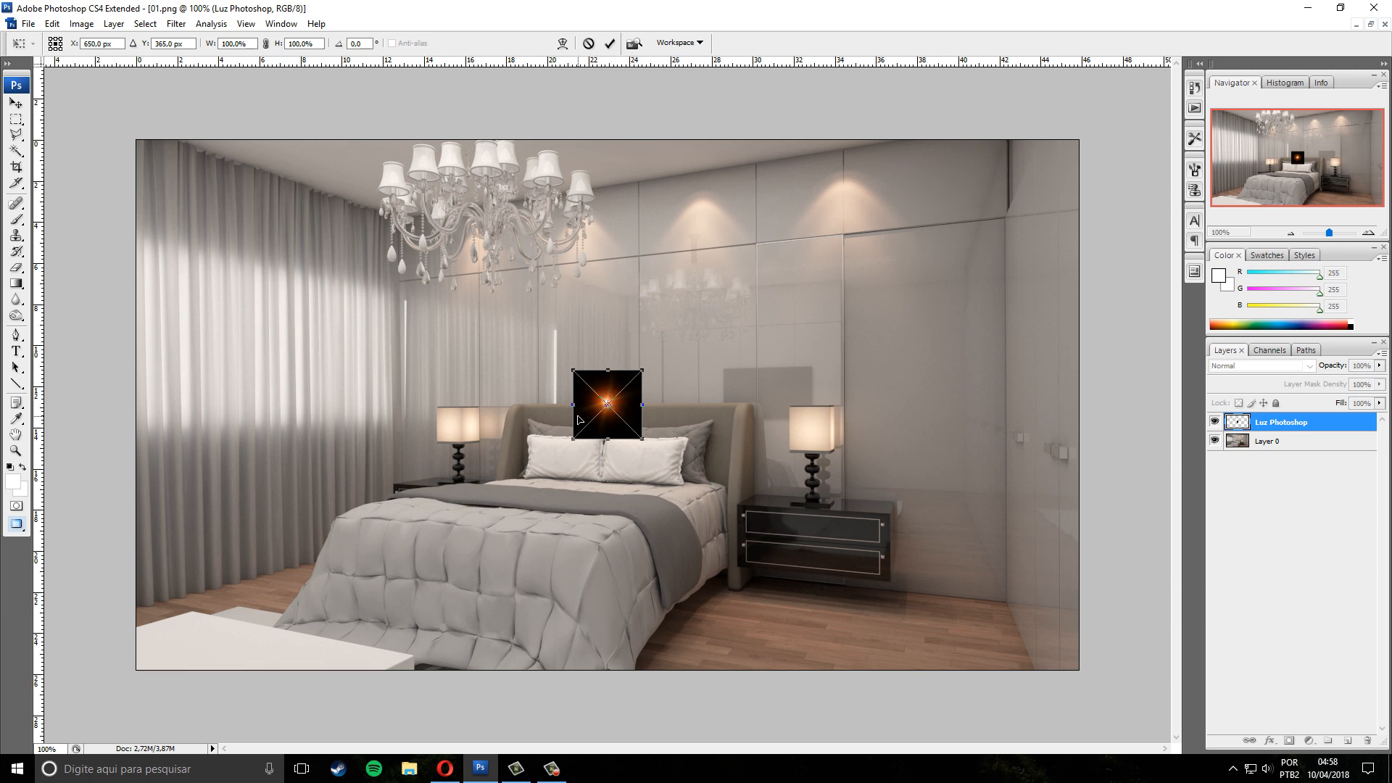
drag(609, 391, 657, 372)
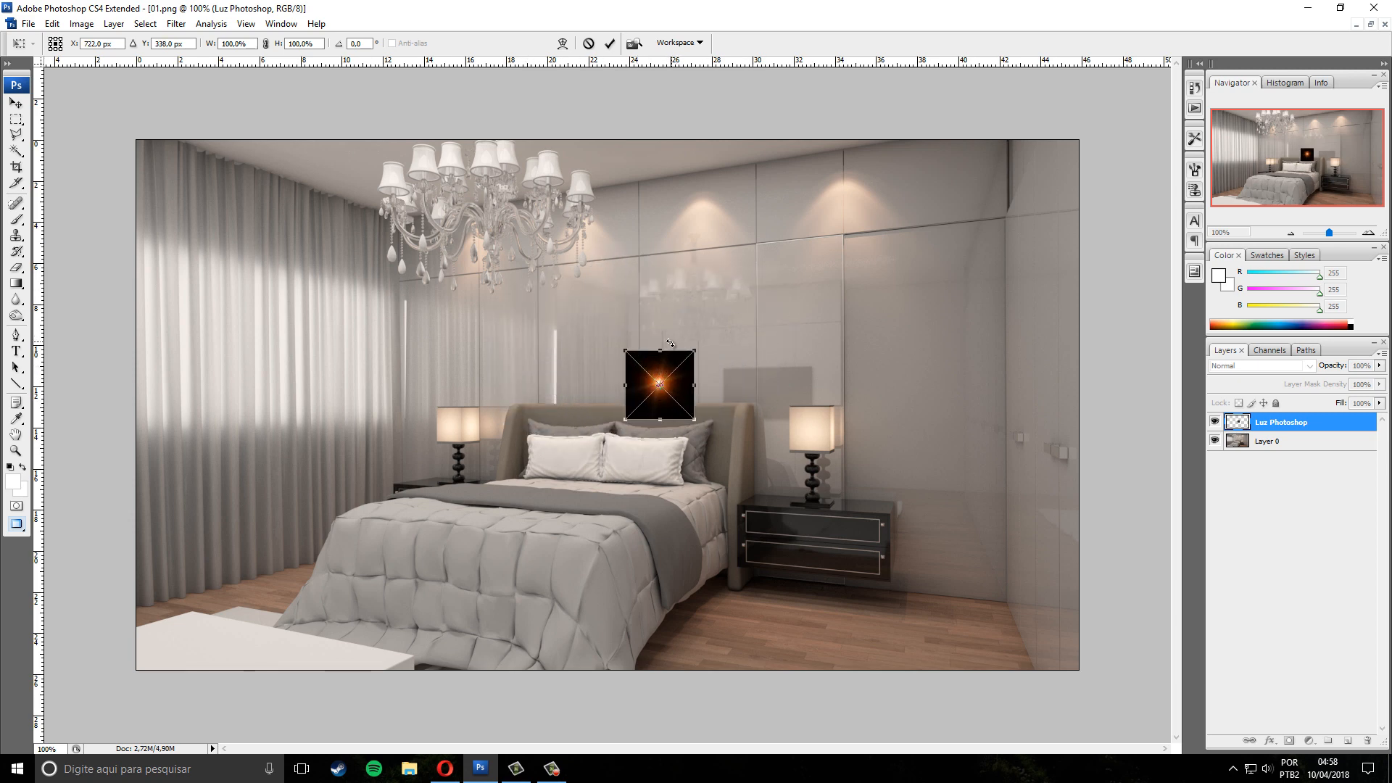
key(u)
key(Return)
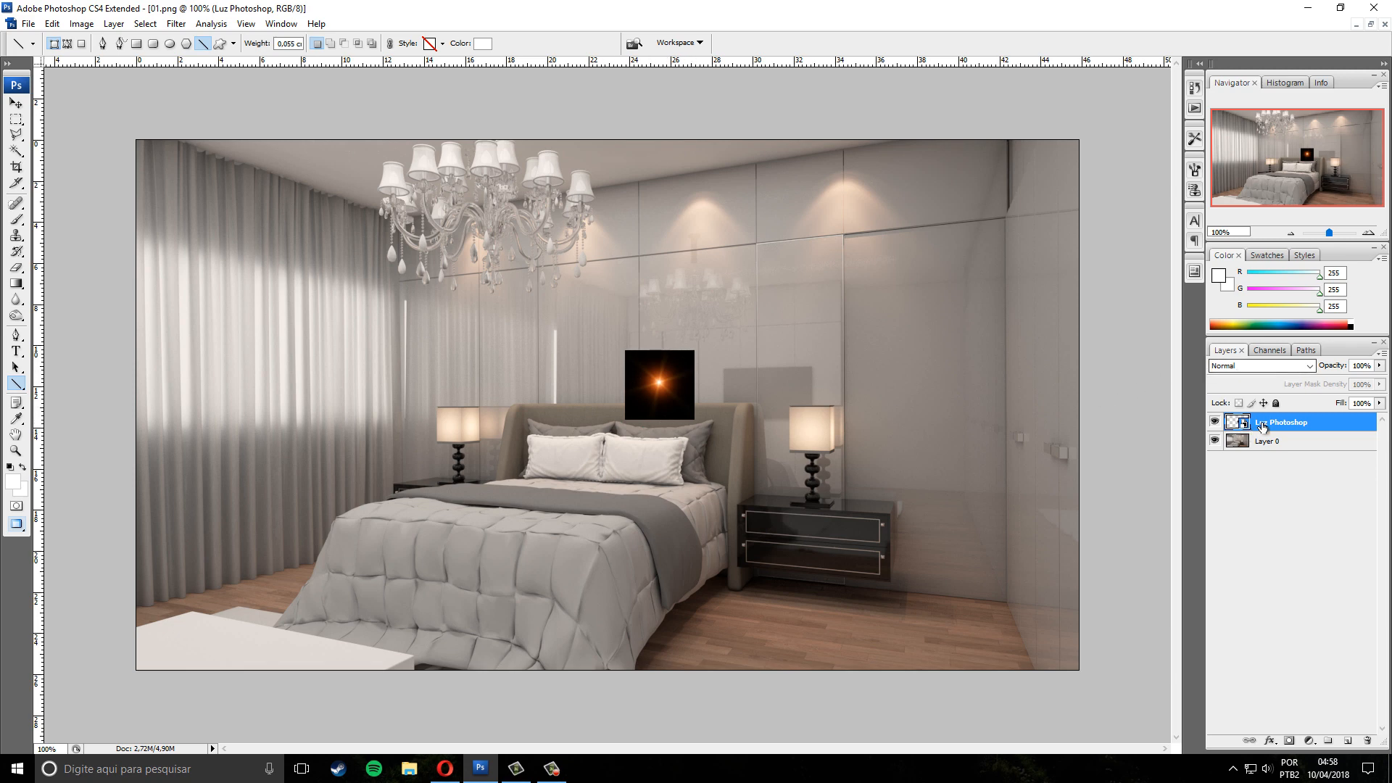
Set the Luz Photoshop layer's blending mode to Screen
click(1255, 366)
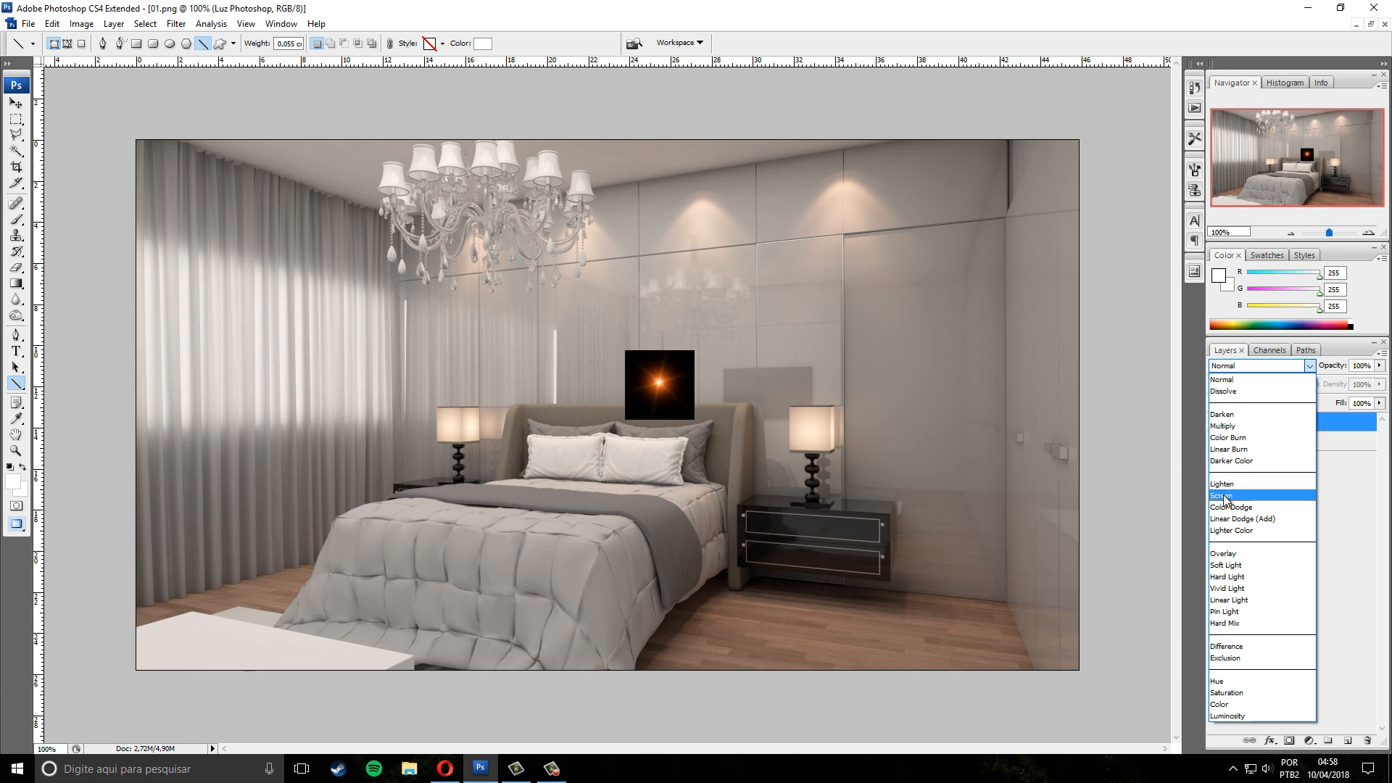
click(1251, 494)
click(1241, 490)
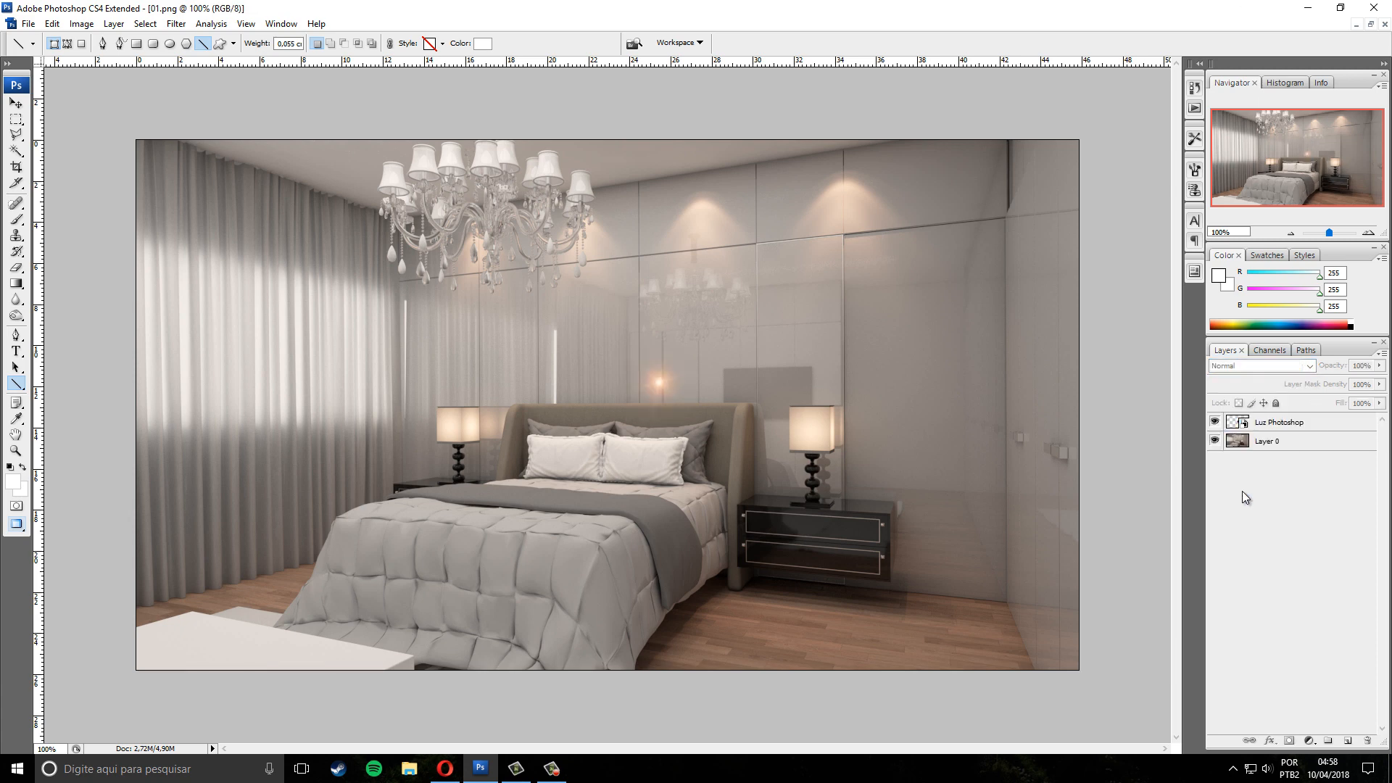
Rasterize the Luz Photoshop layer
click(1275, 425)
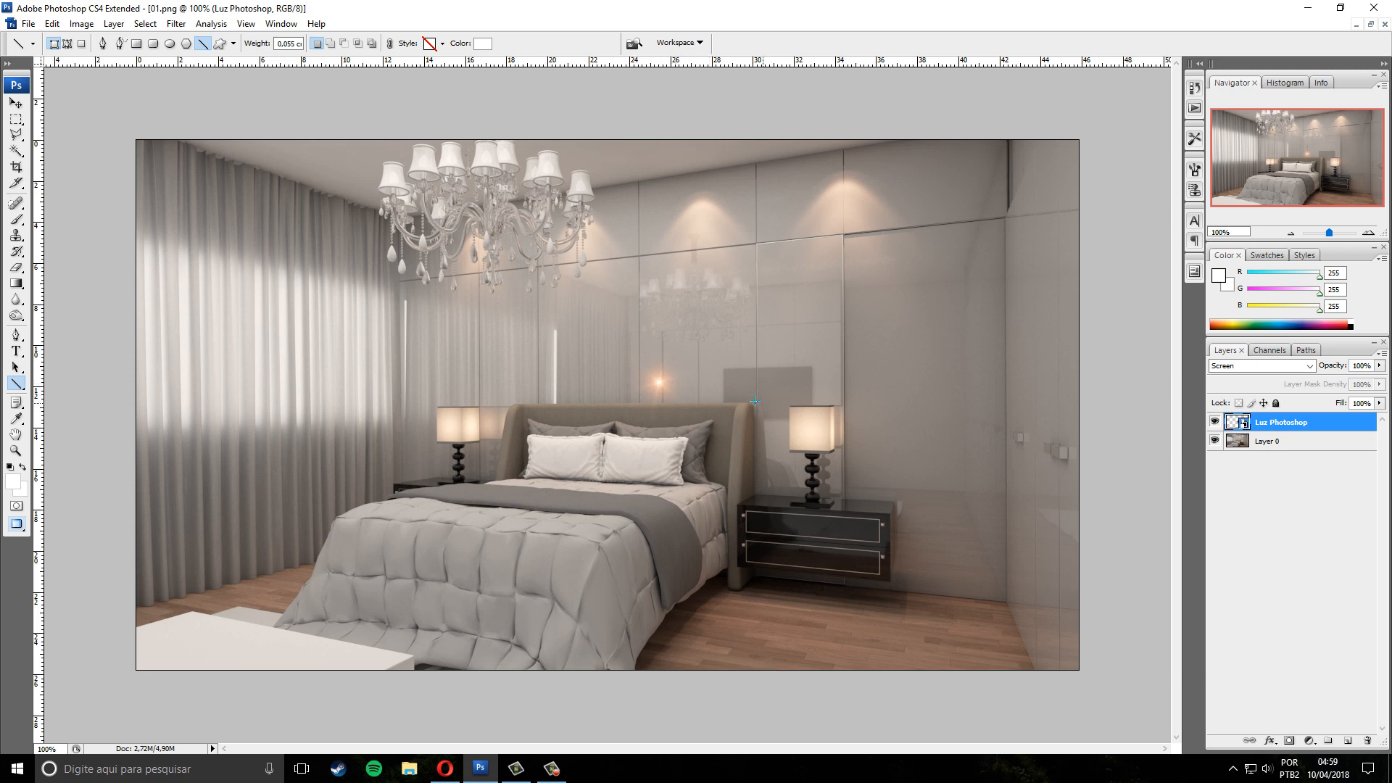
click(1240, 449)
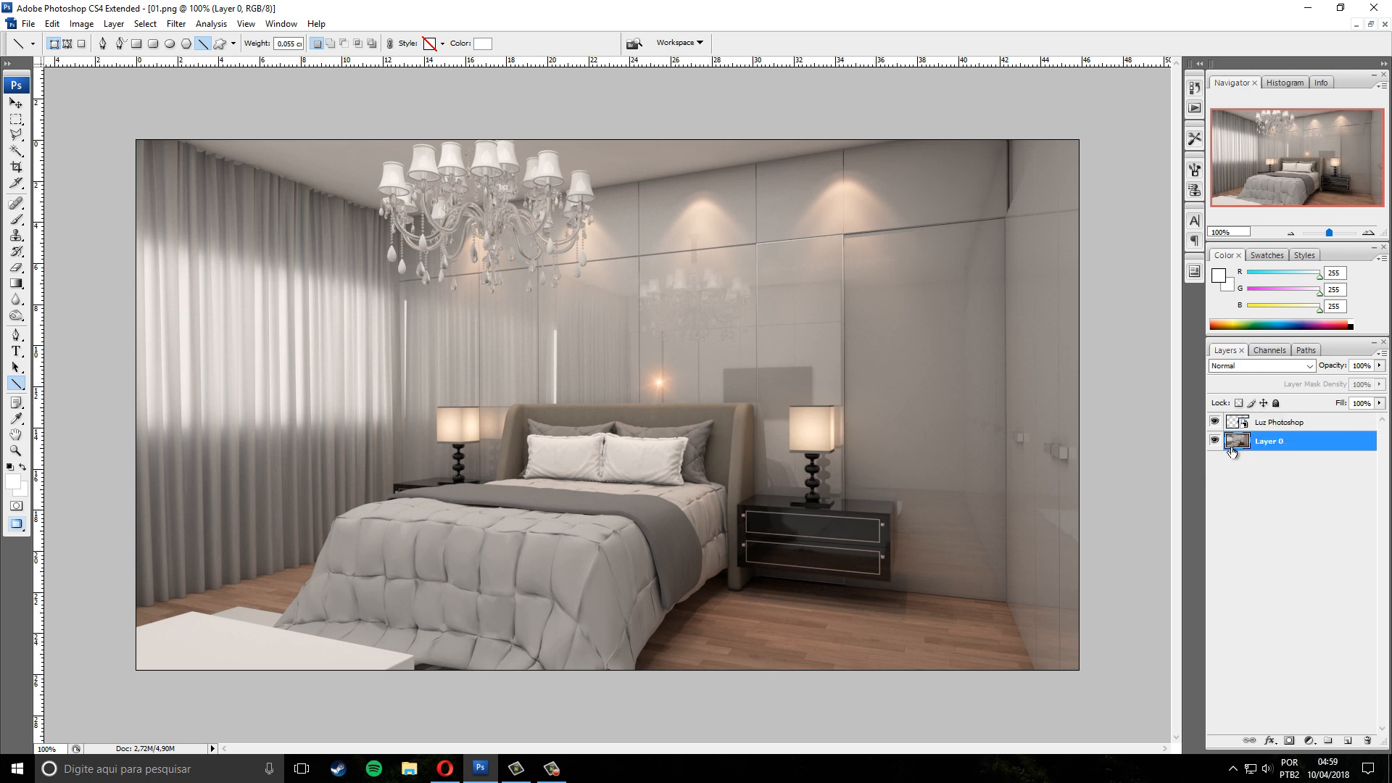
click(1257, 429)
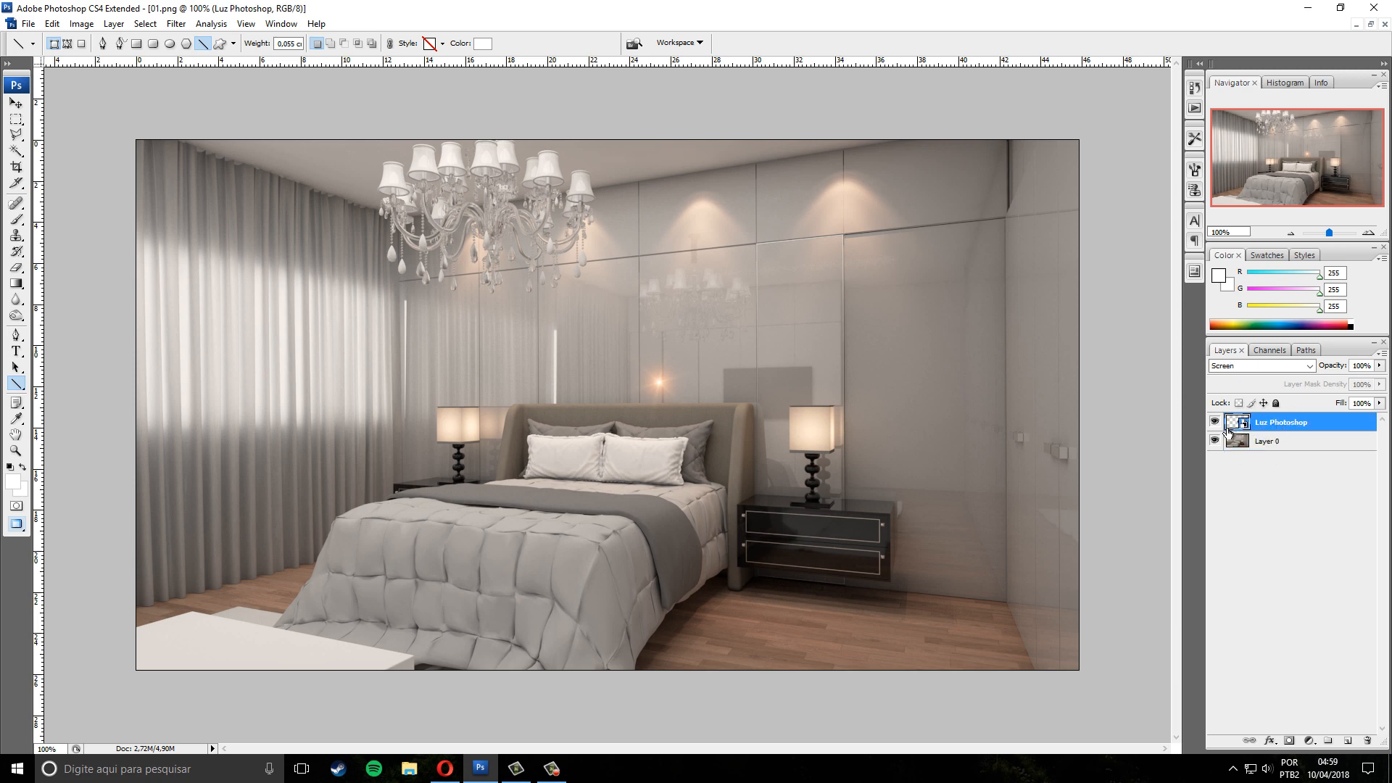
right_click(1283, 425)
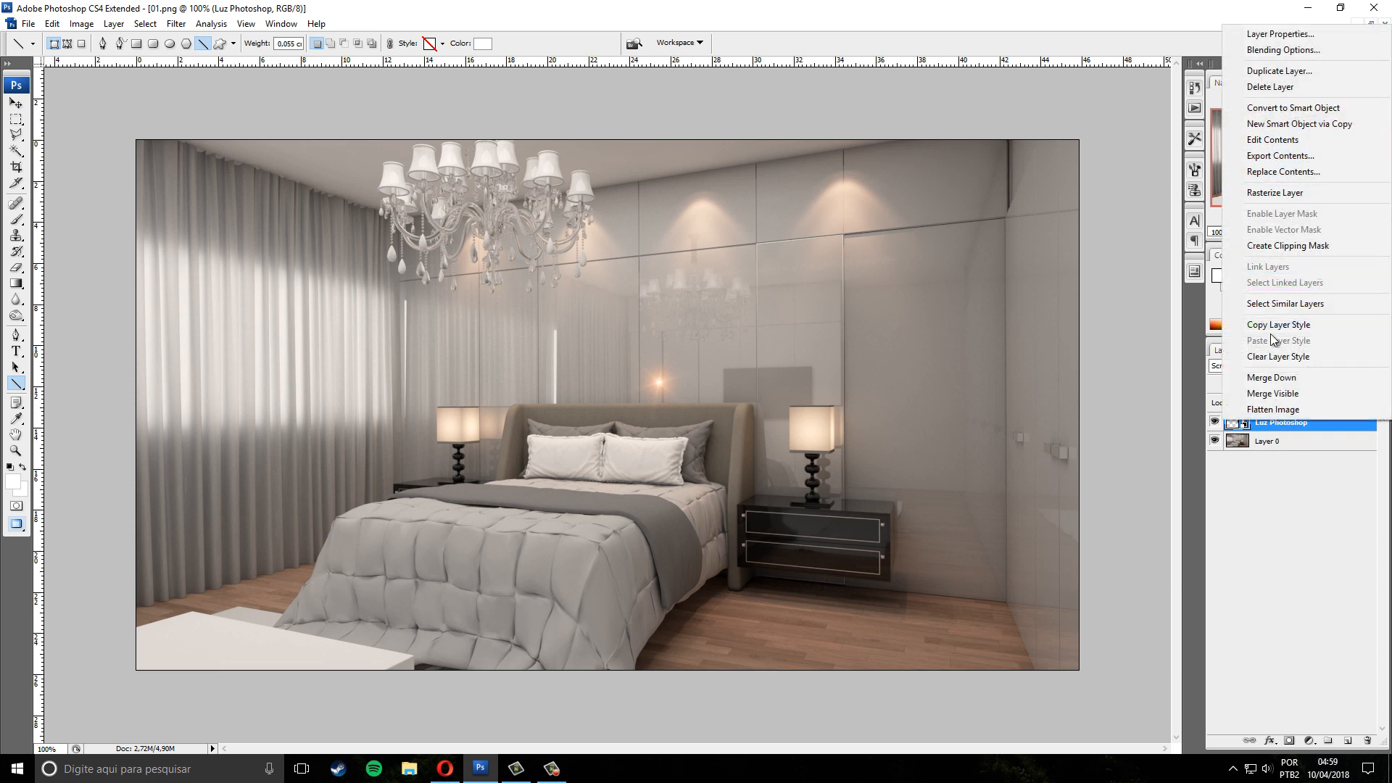
click(1242, 472)
right_click(1242, 423)
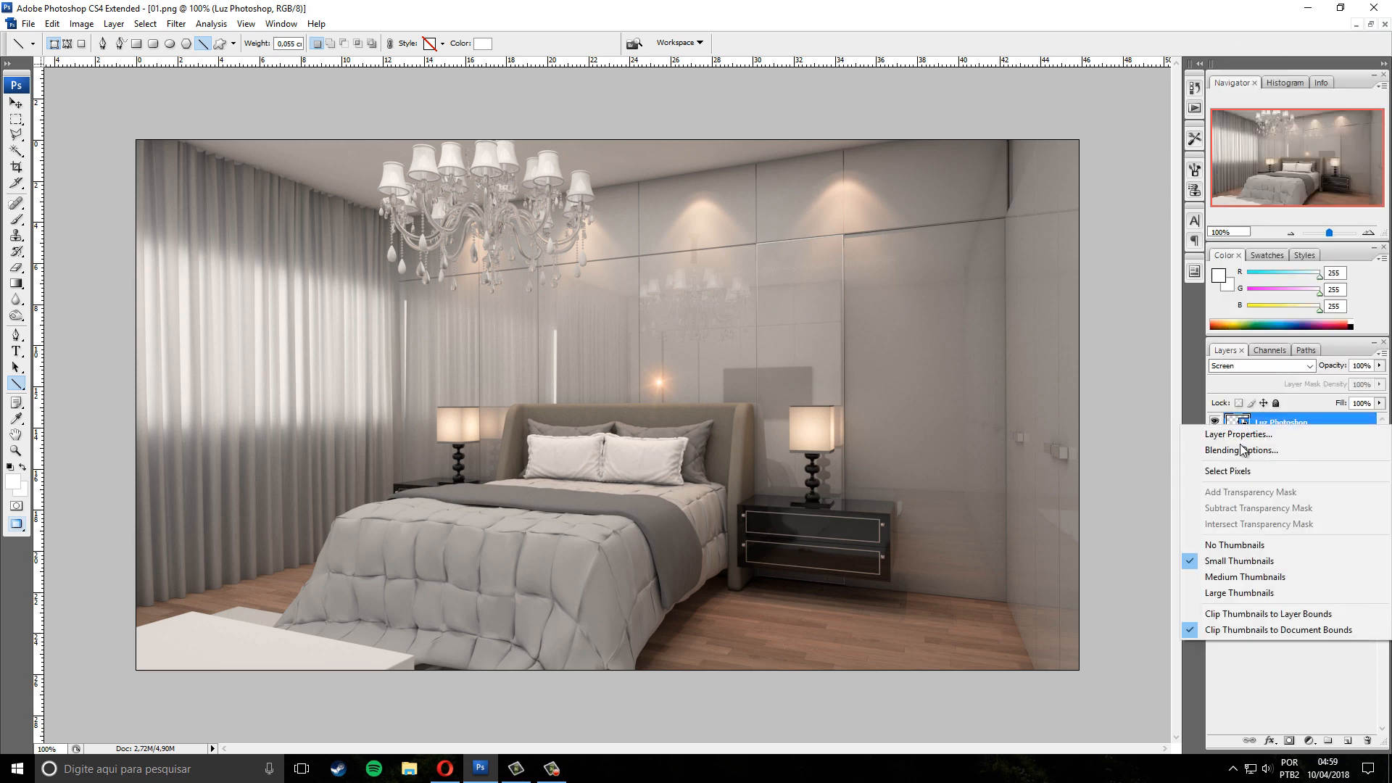
click(1239, 673)
right_click(1289, 425)
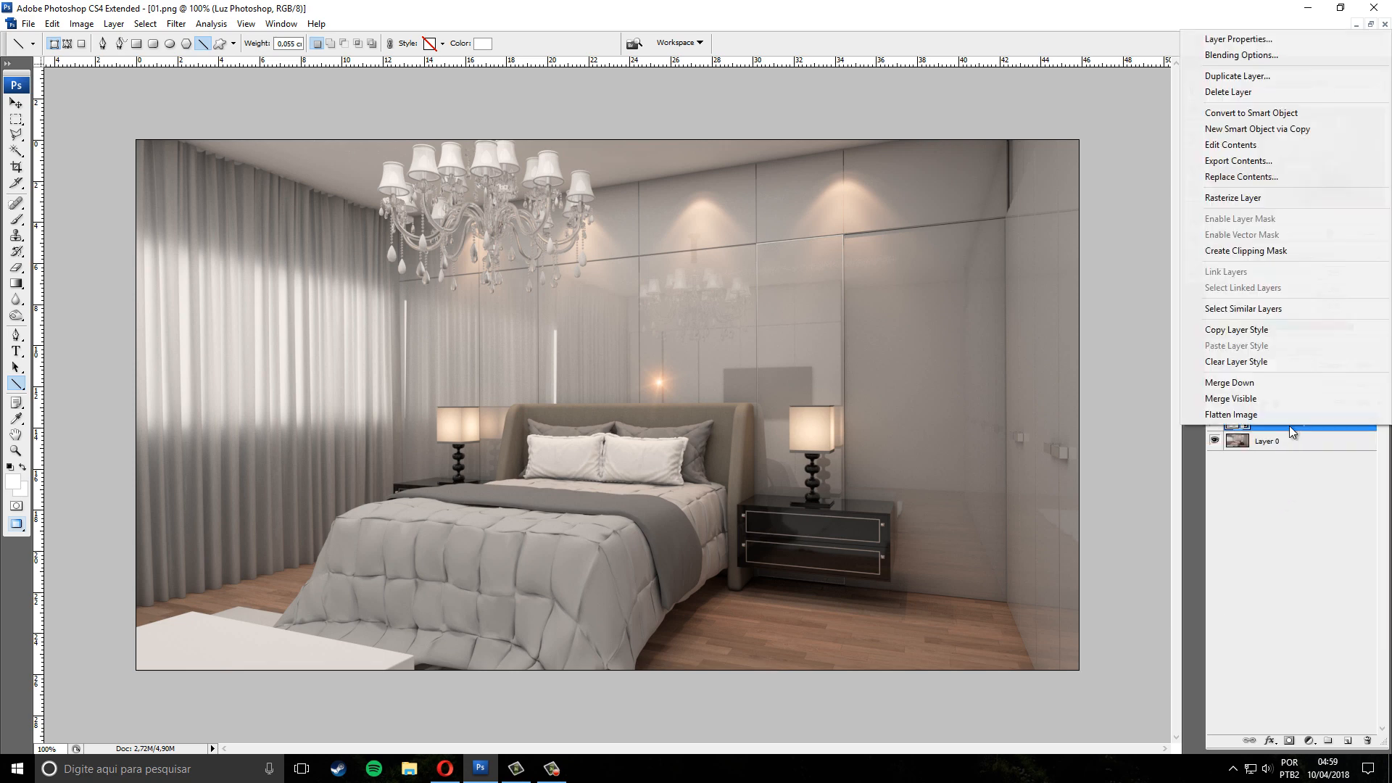
click(1253, 199)
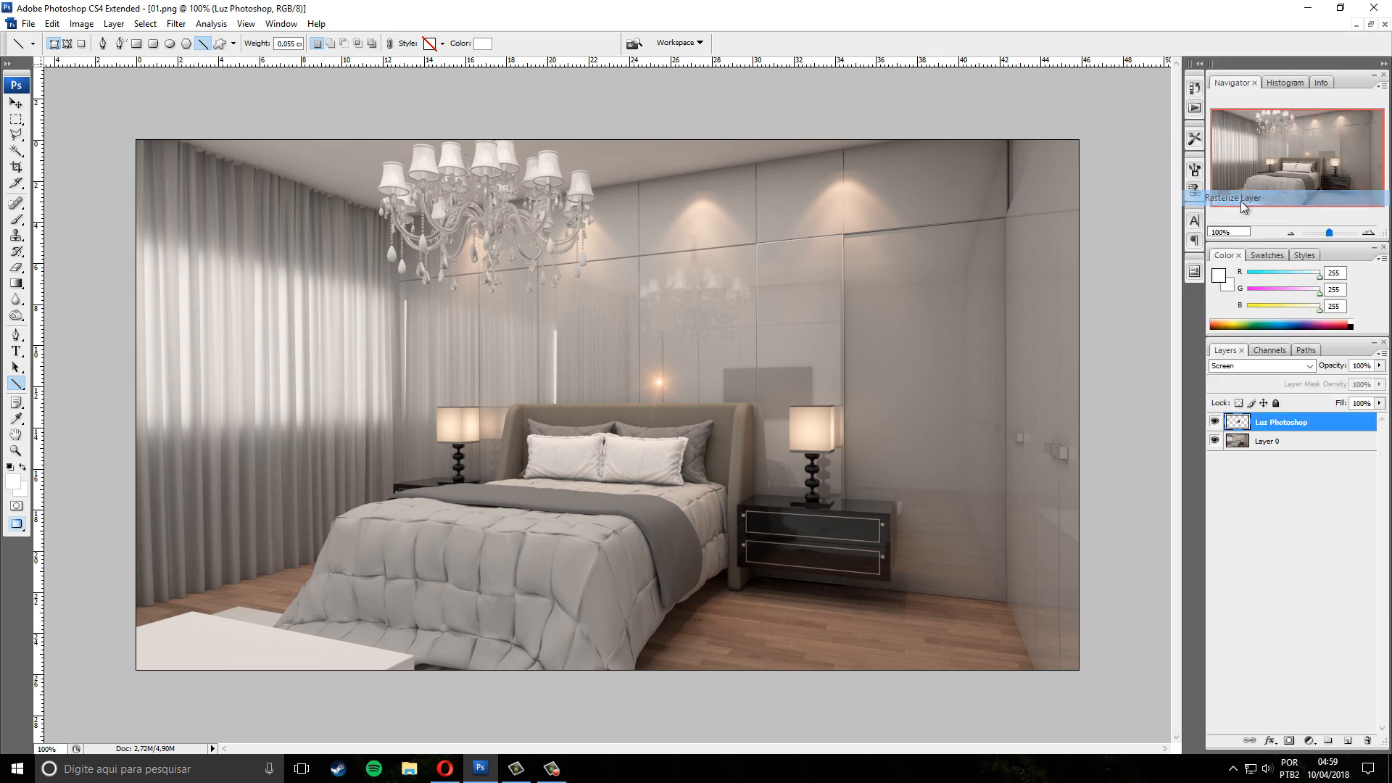
Reduce the Luz Photoshop layer's saturation with Hue/Saturation, setting Lightness to 0
click(1272, 440)
click(1280, 428)
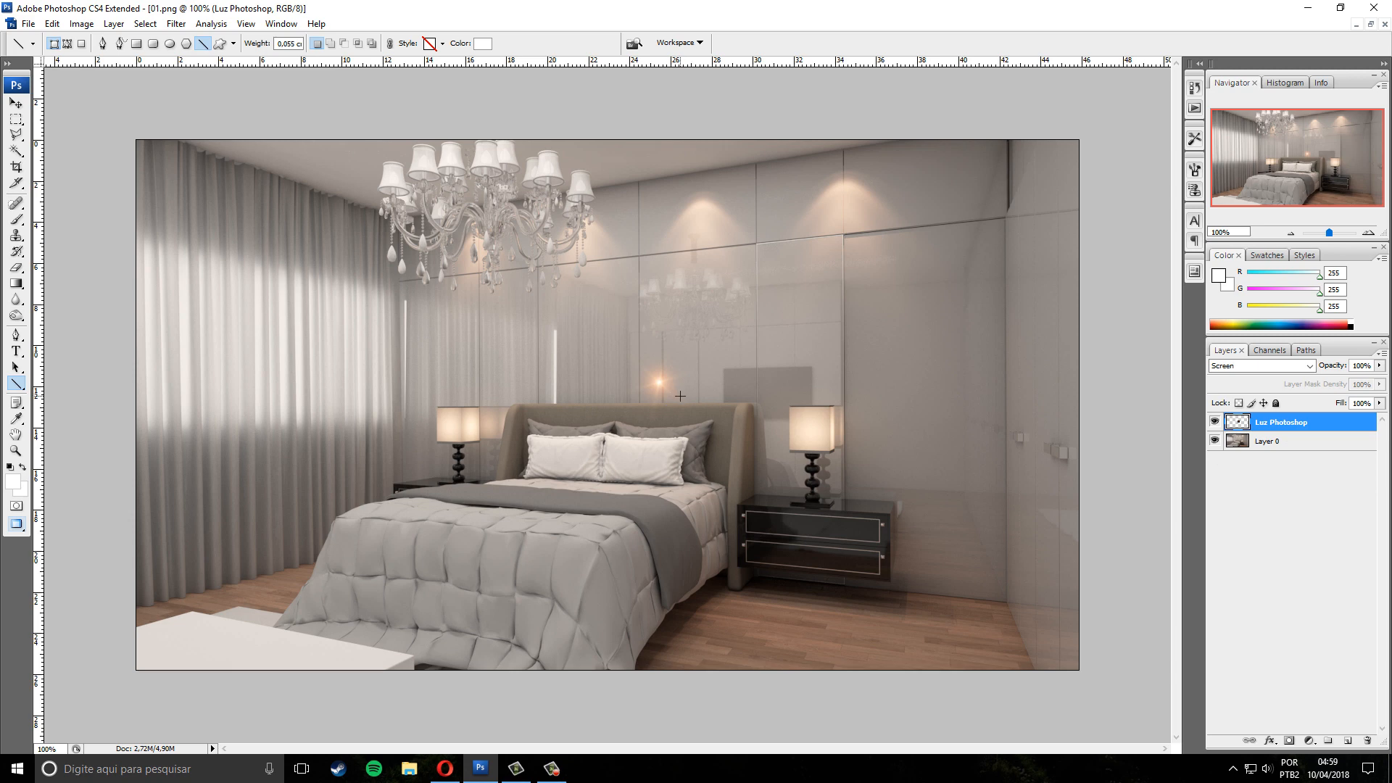
key(ctrl+u)
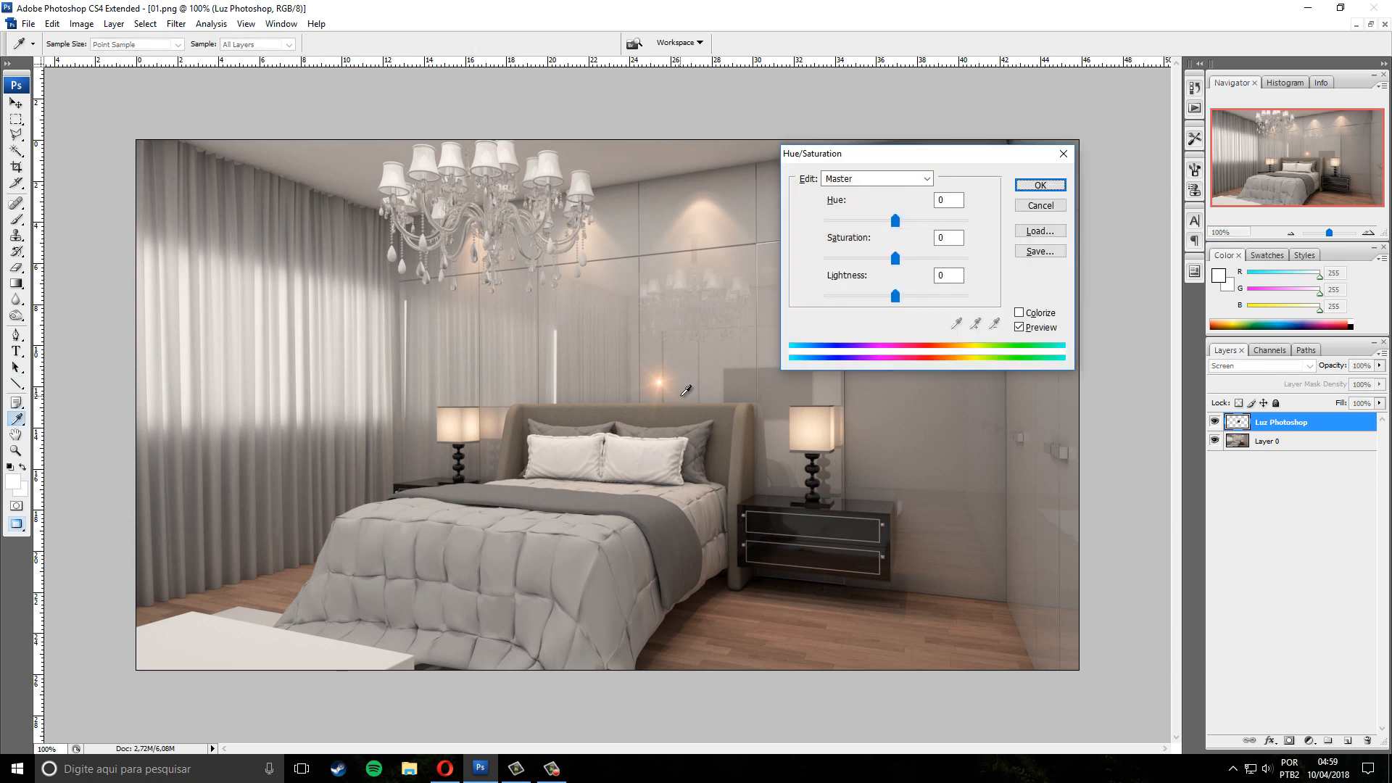
key(Escape)
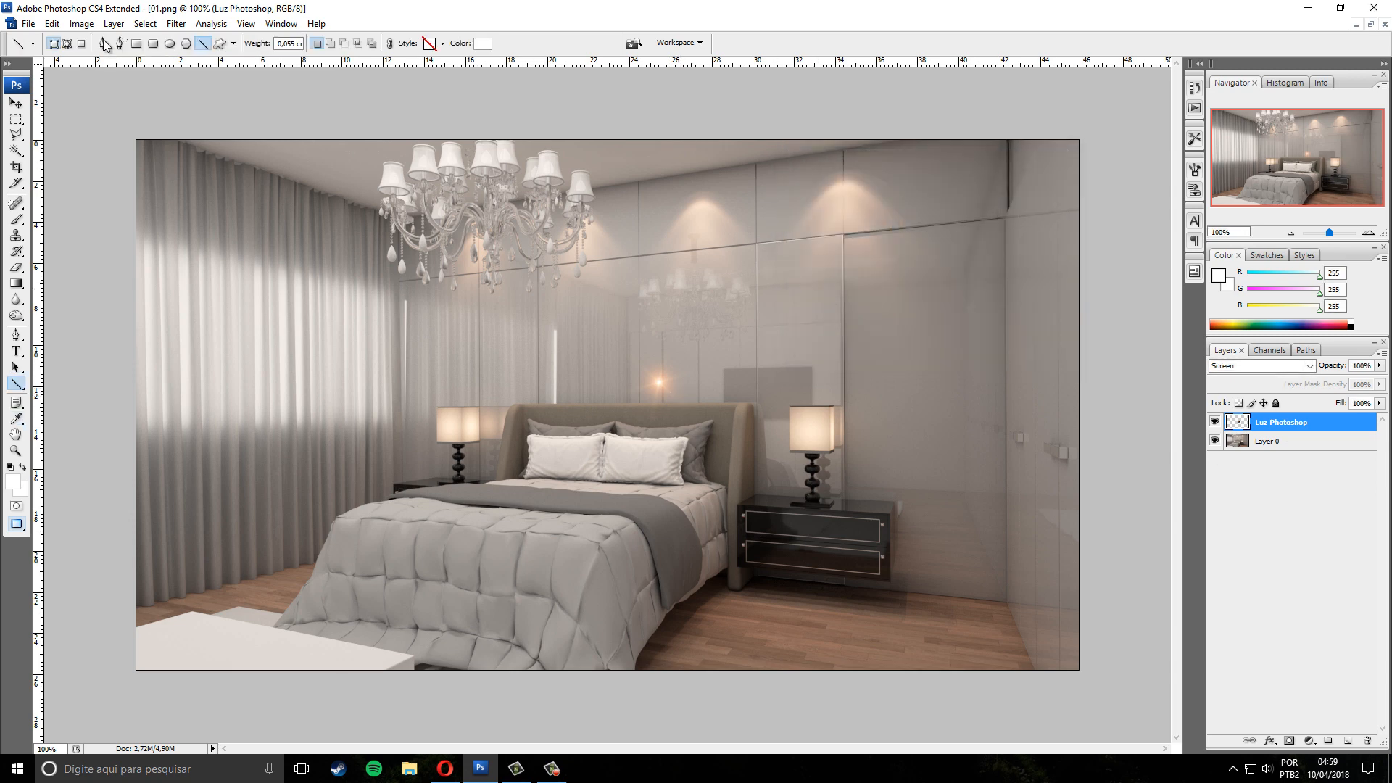
click(81, 24)
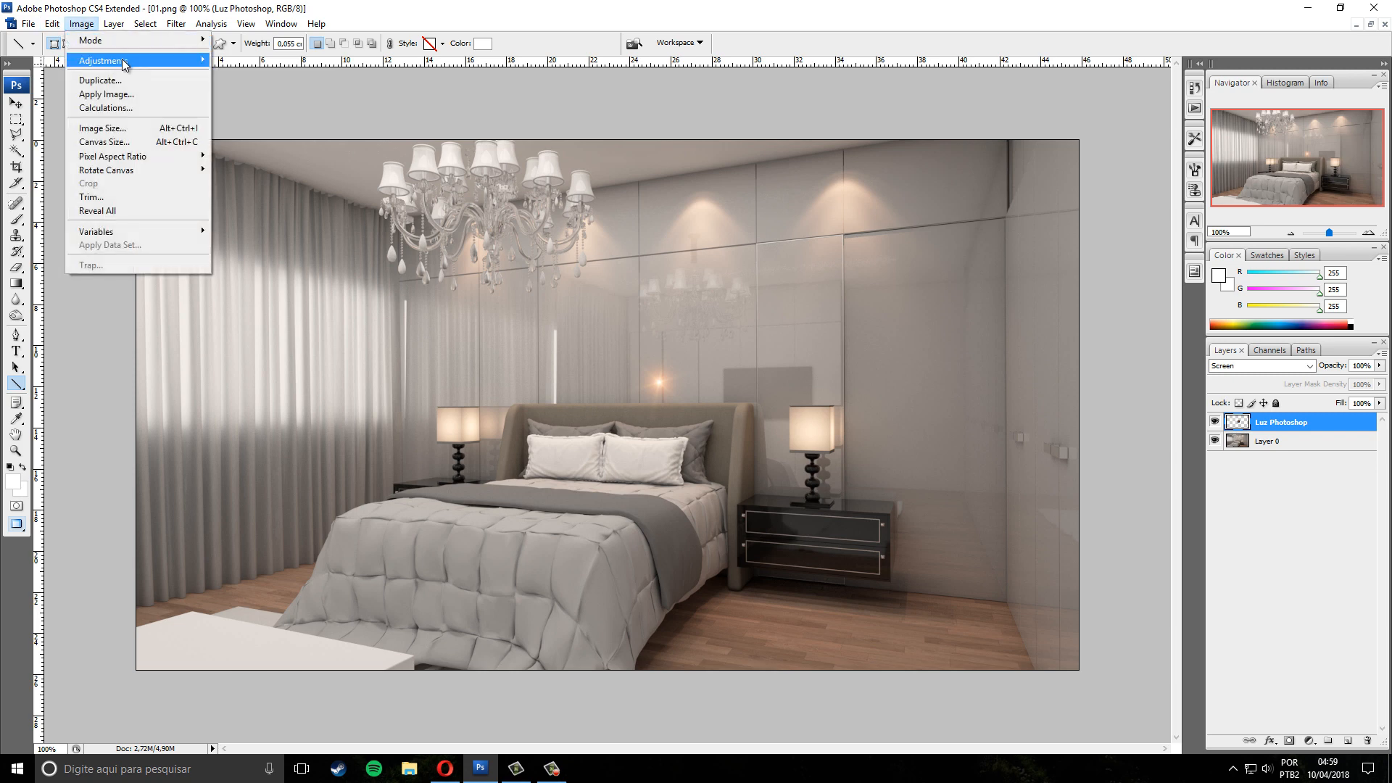
mouse_move(127, 61)
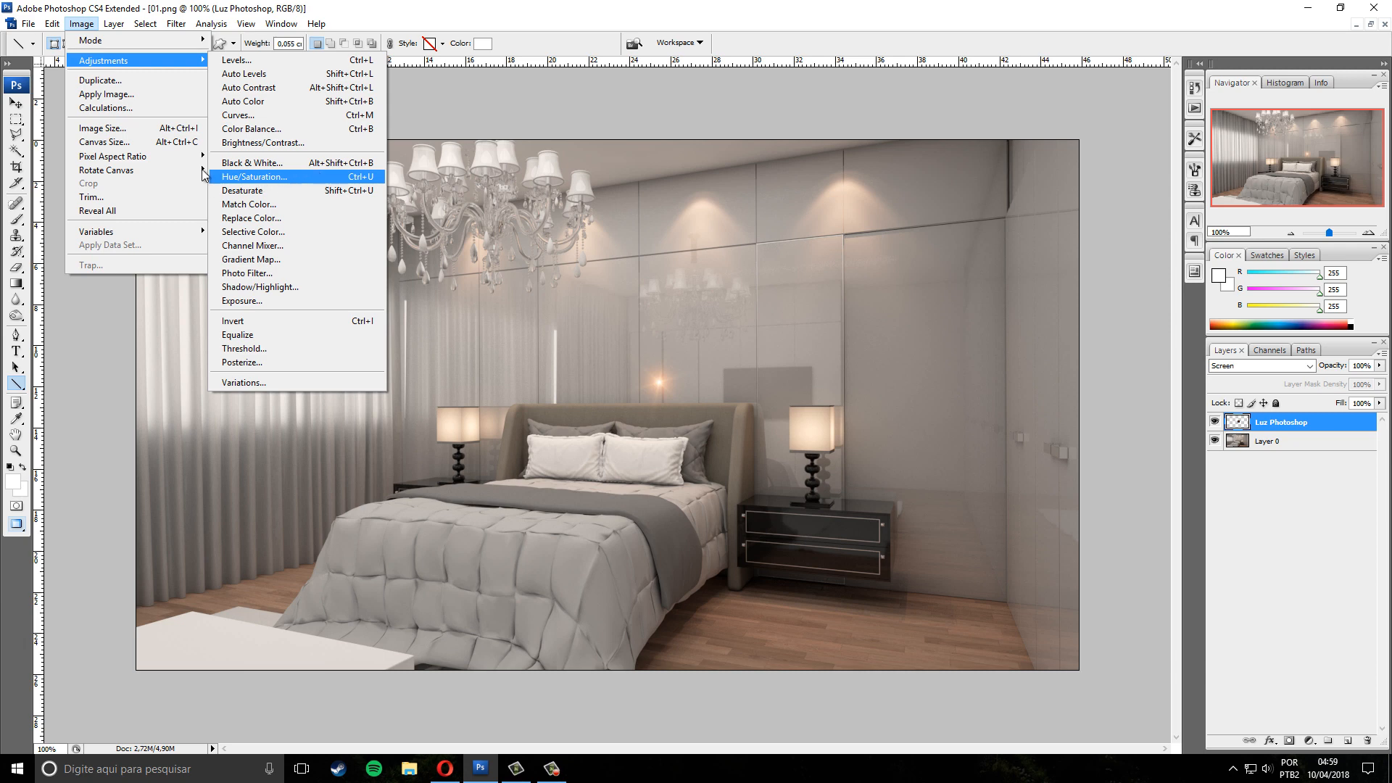
click(270, 181)
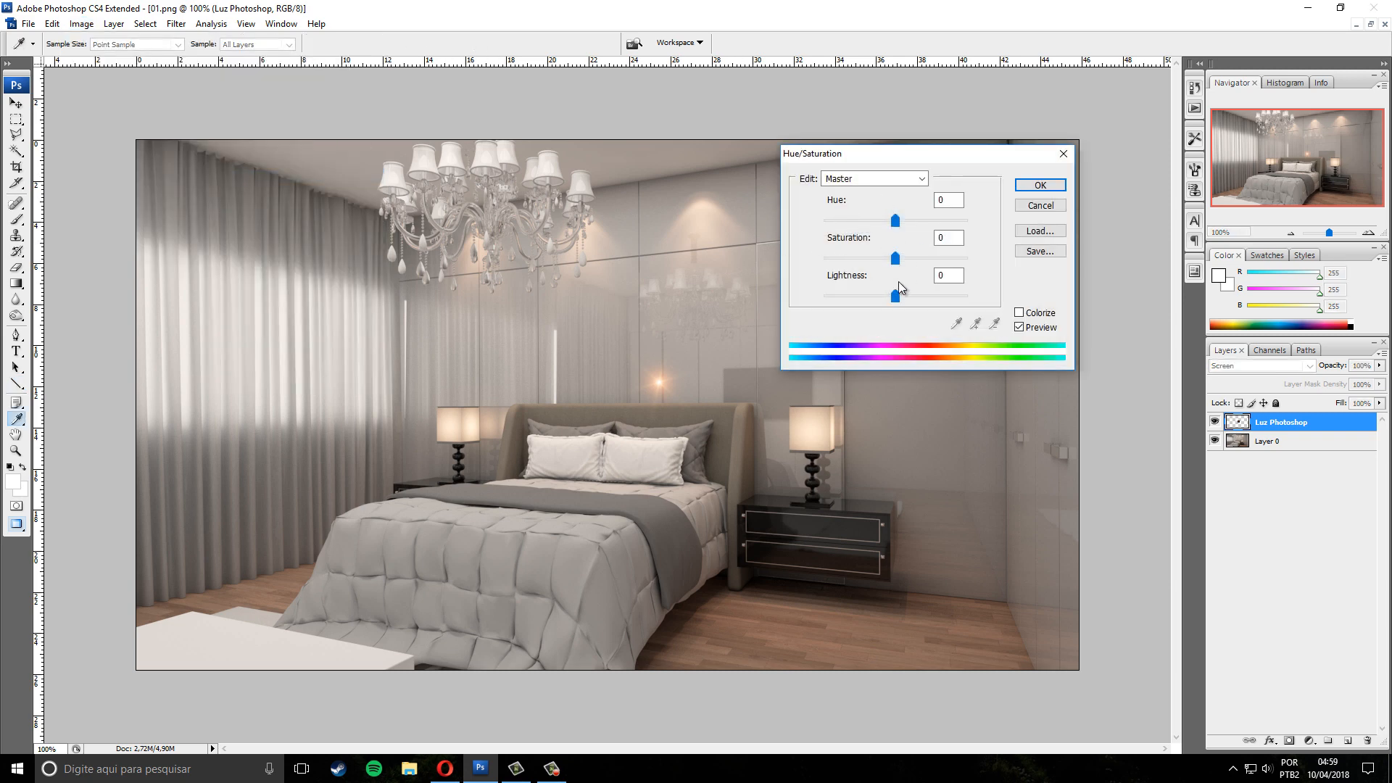
drag(895, 221, 906, 306)
text(0)
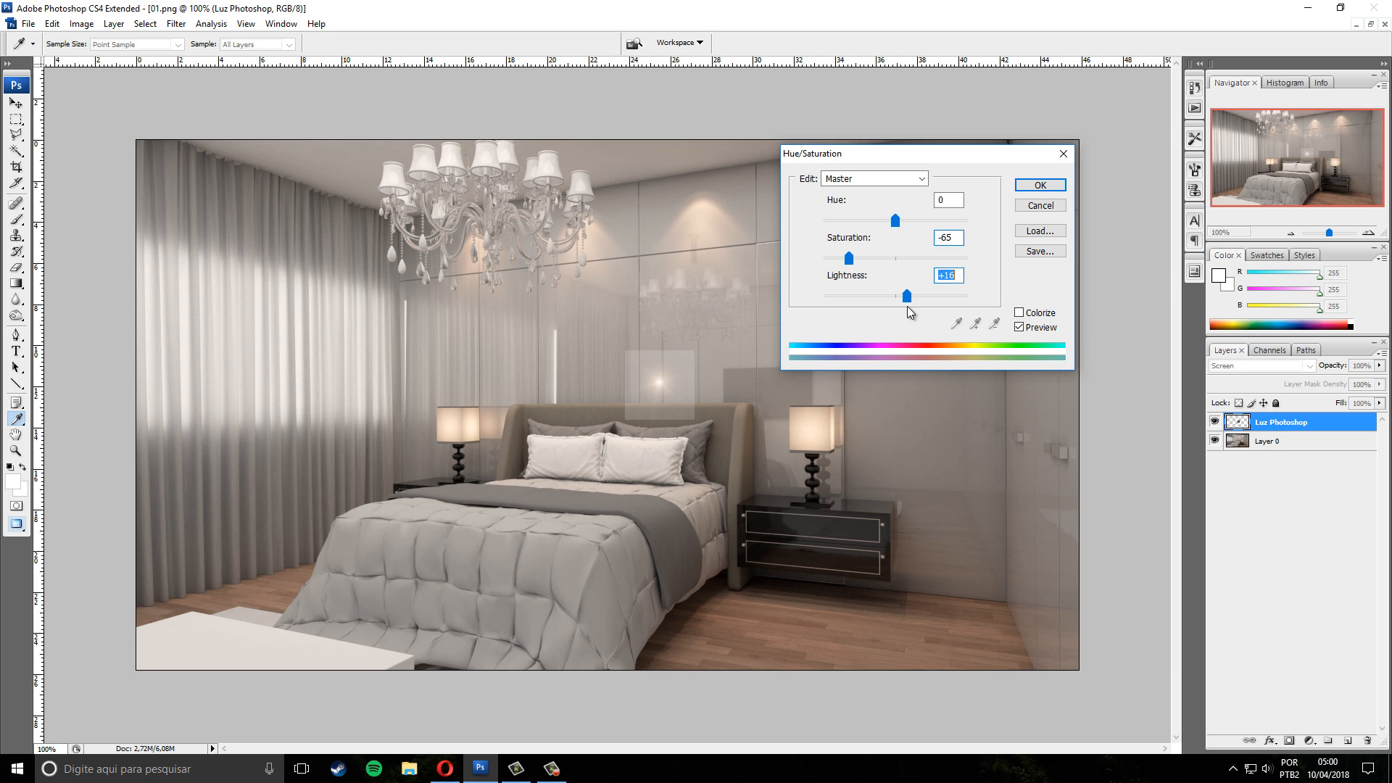
text(0)
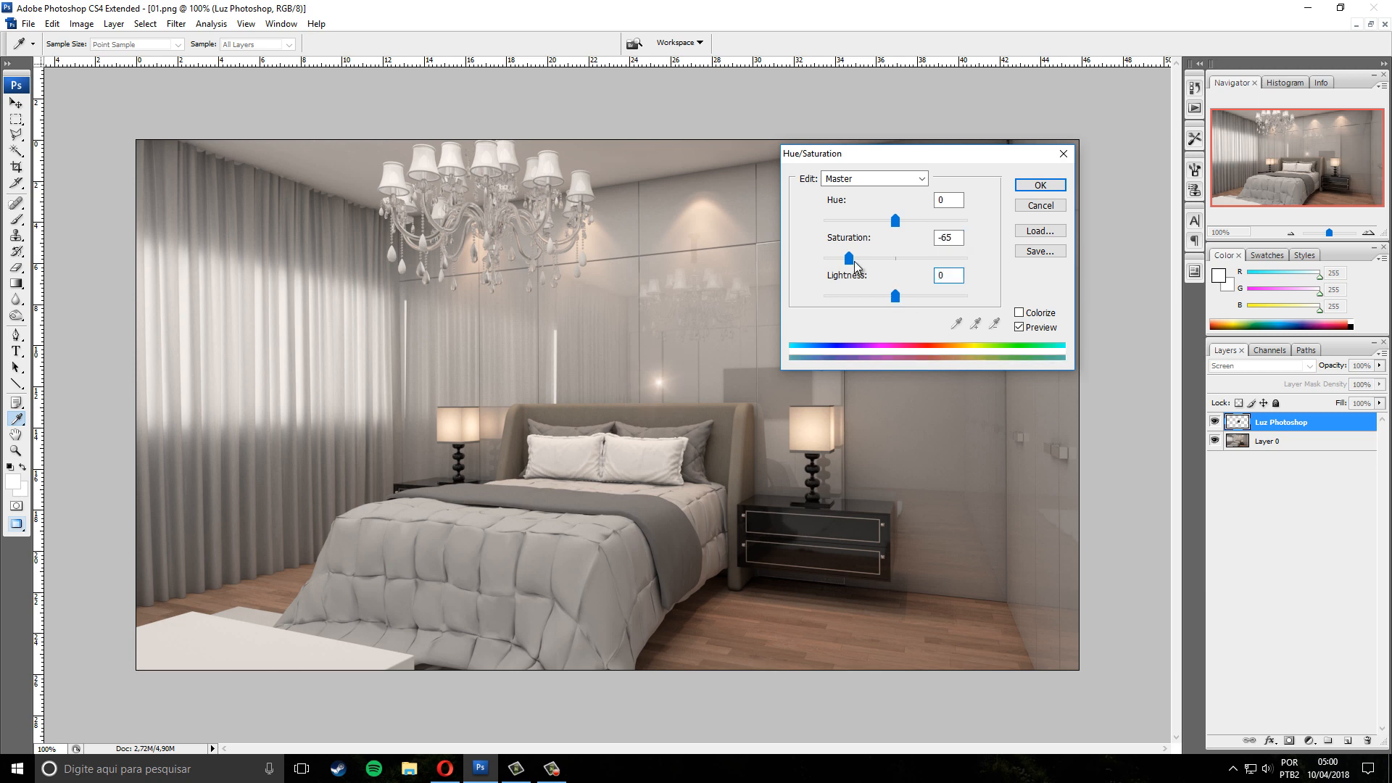
drag(849, 259, 857, 264)
click(1039, 184)
key(u)
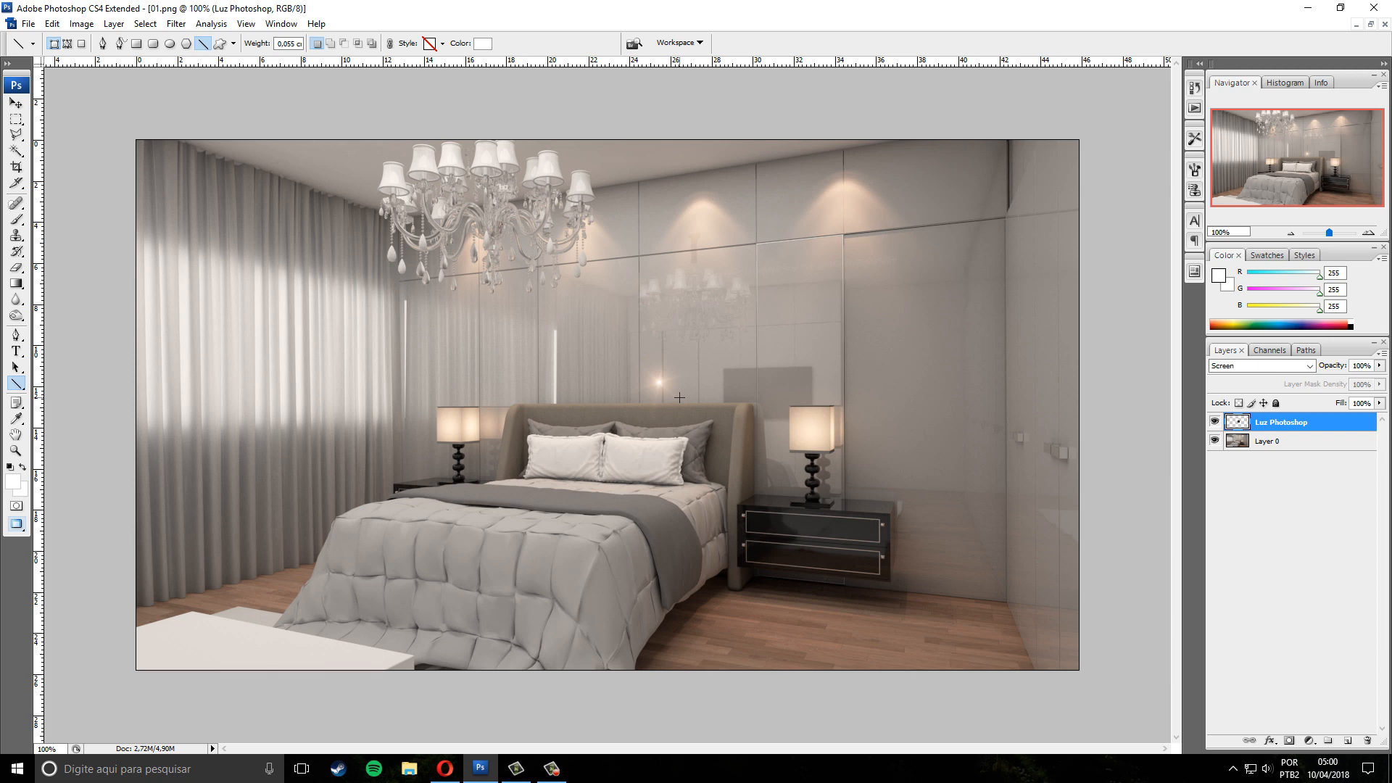
Move the flare with Free Transform to the ceiling edge directly above the rightmost light cone on the wall
key(ctrl+t)
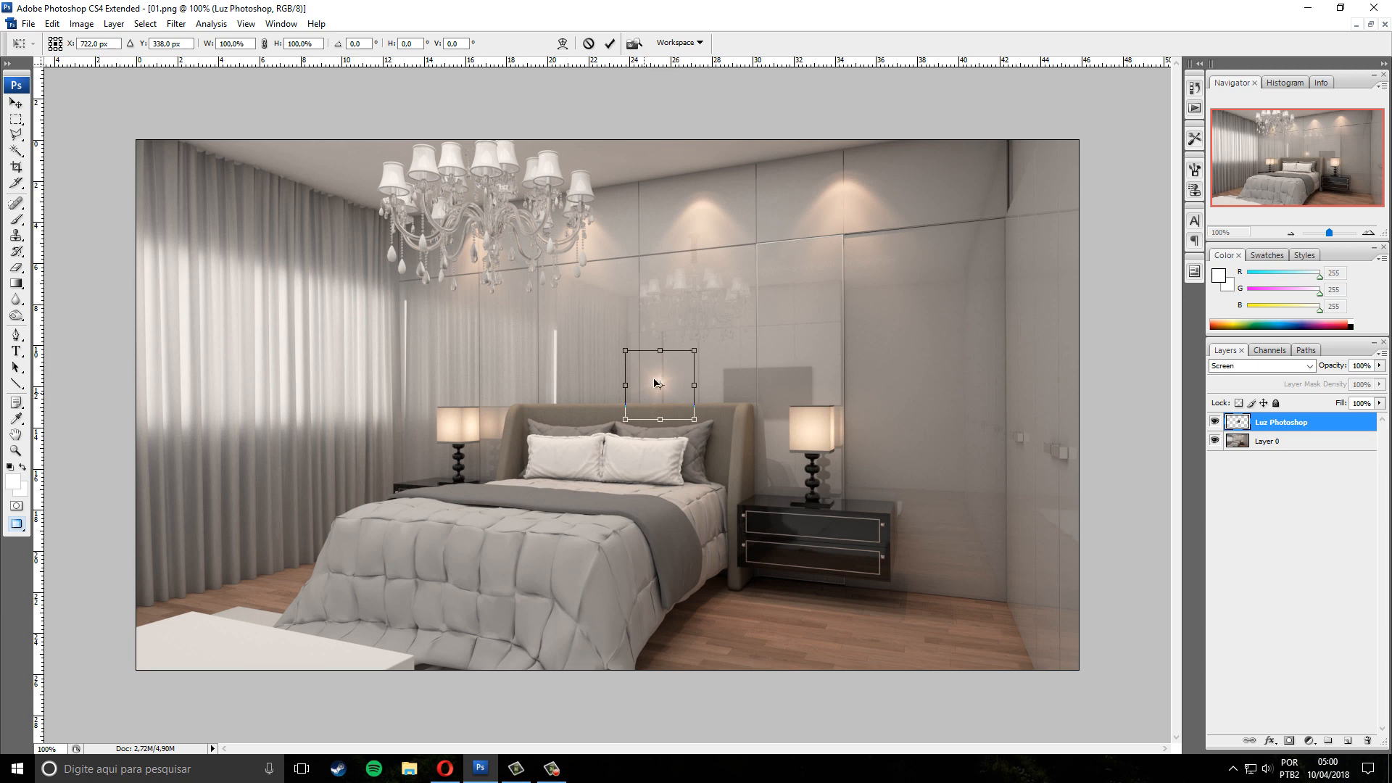
drag(639, 407, 878, 275)
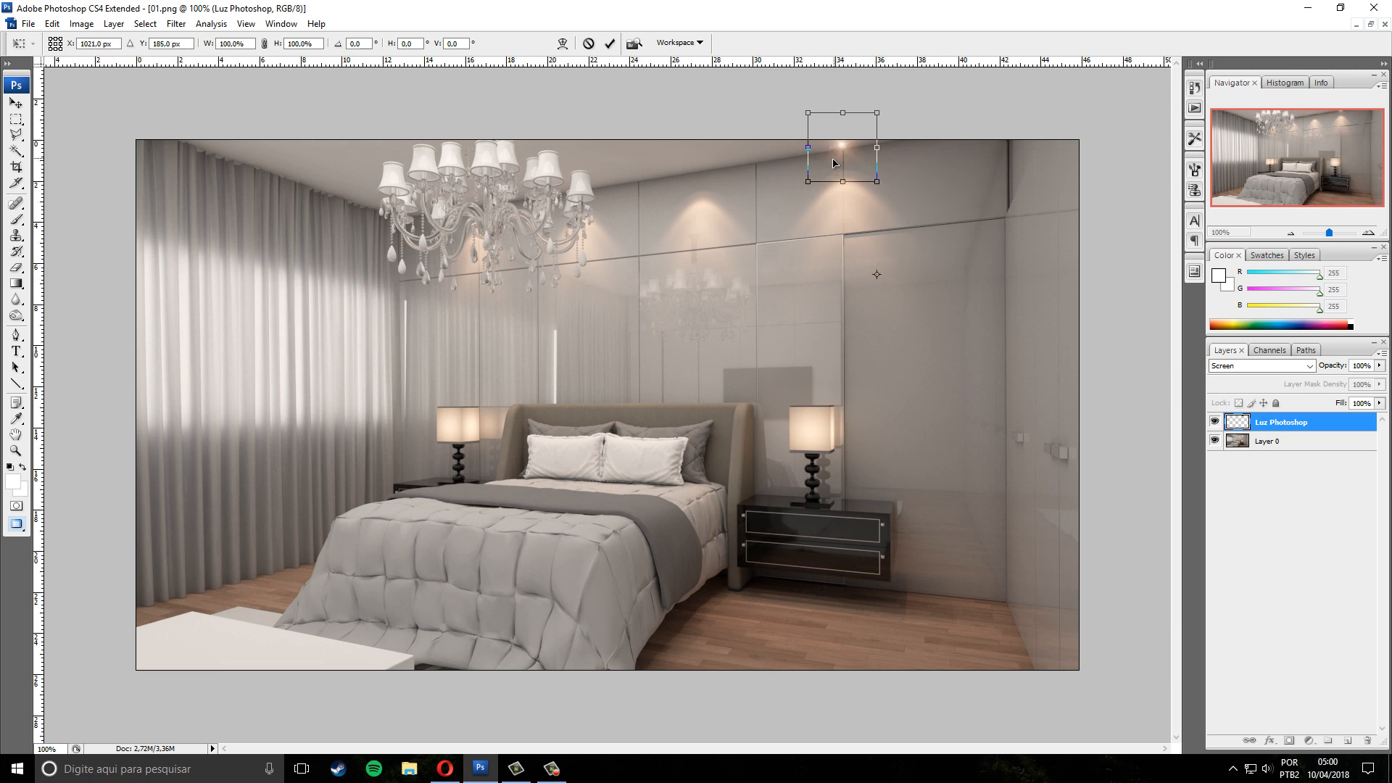
mouse_move(831, 159)
mouse_down()
mouse_move(855, 177)
mouse_move(808, 171)
mouse_move(833, 156)
mouse_up()
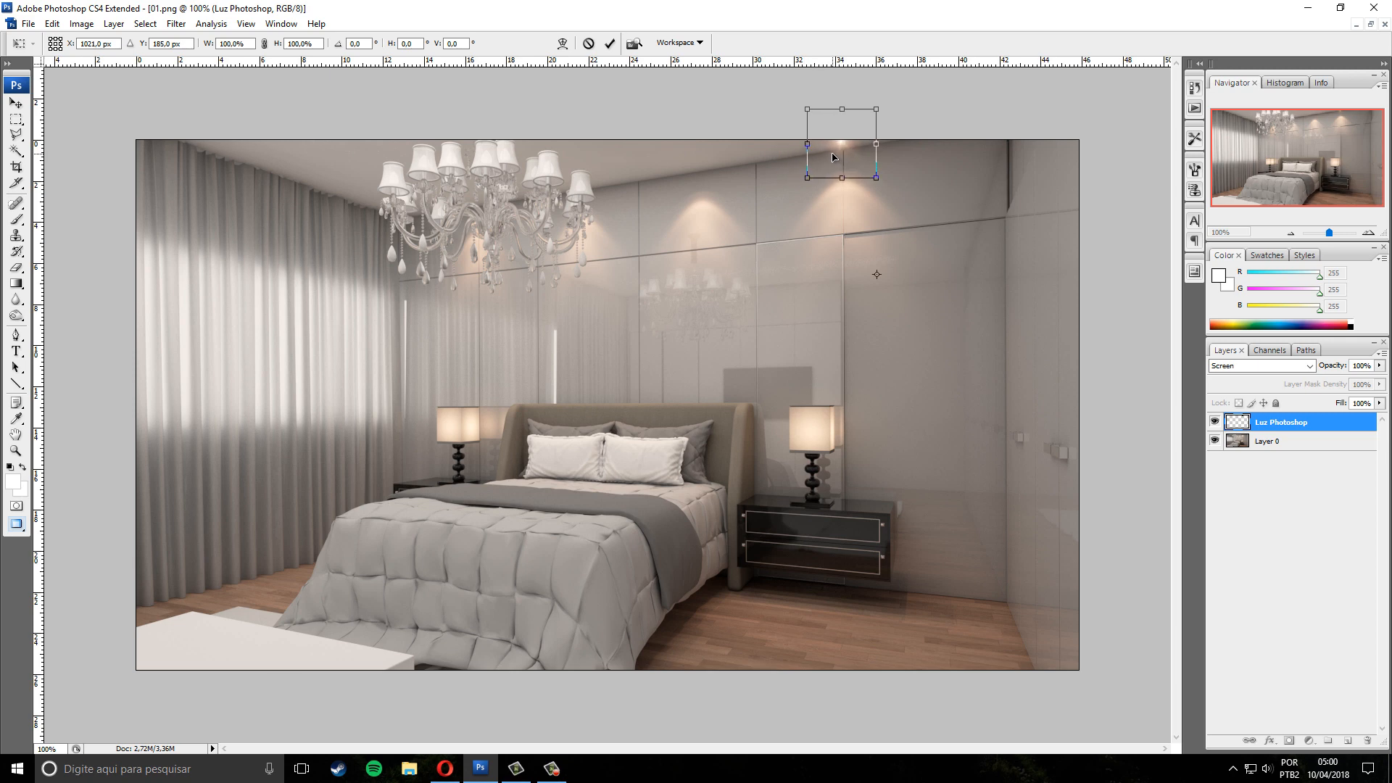
key(Return)
key(u)
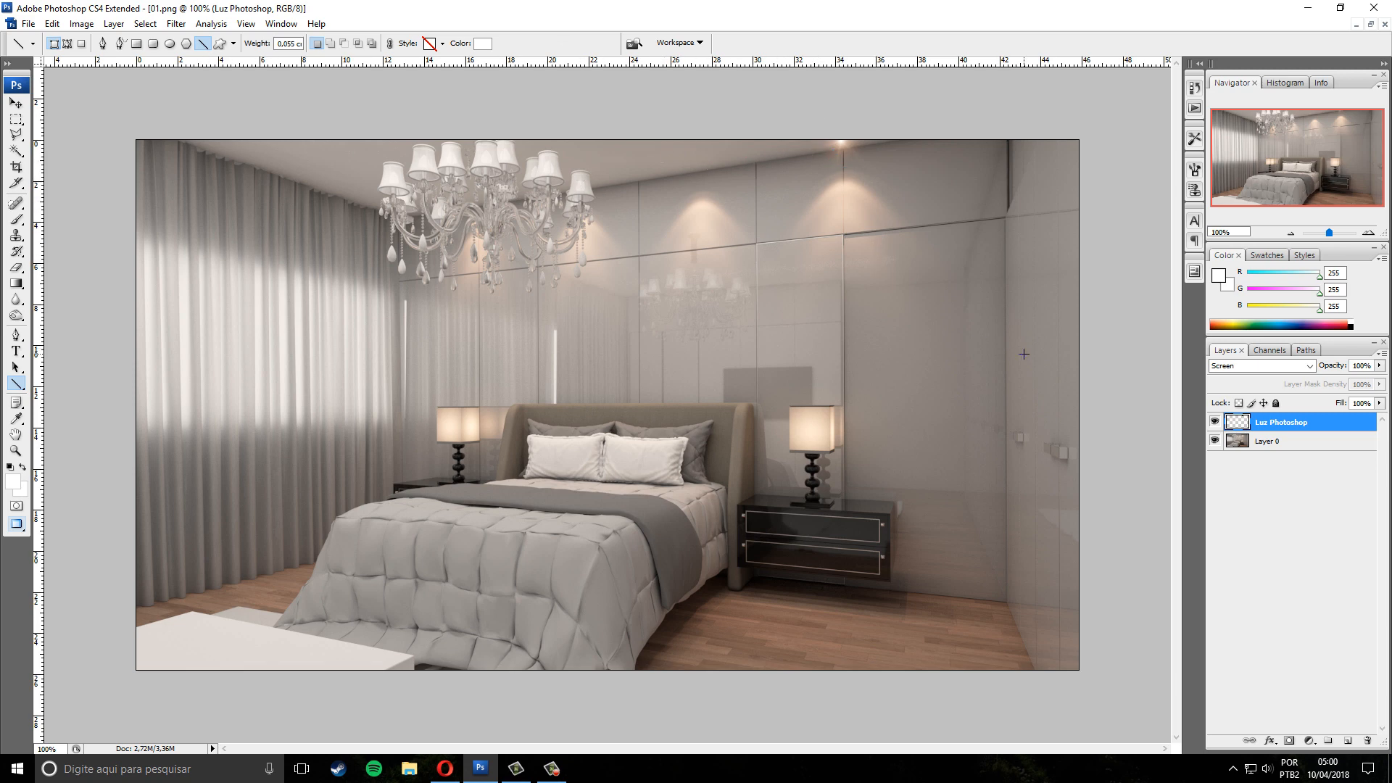
Fine-tune the Luz Photoshop flare's position at the ceiling edge above the rightmost wall light cone with Free Transform
key(ctrl+j)
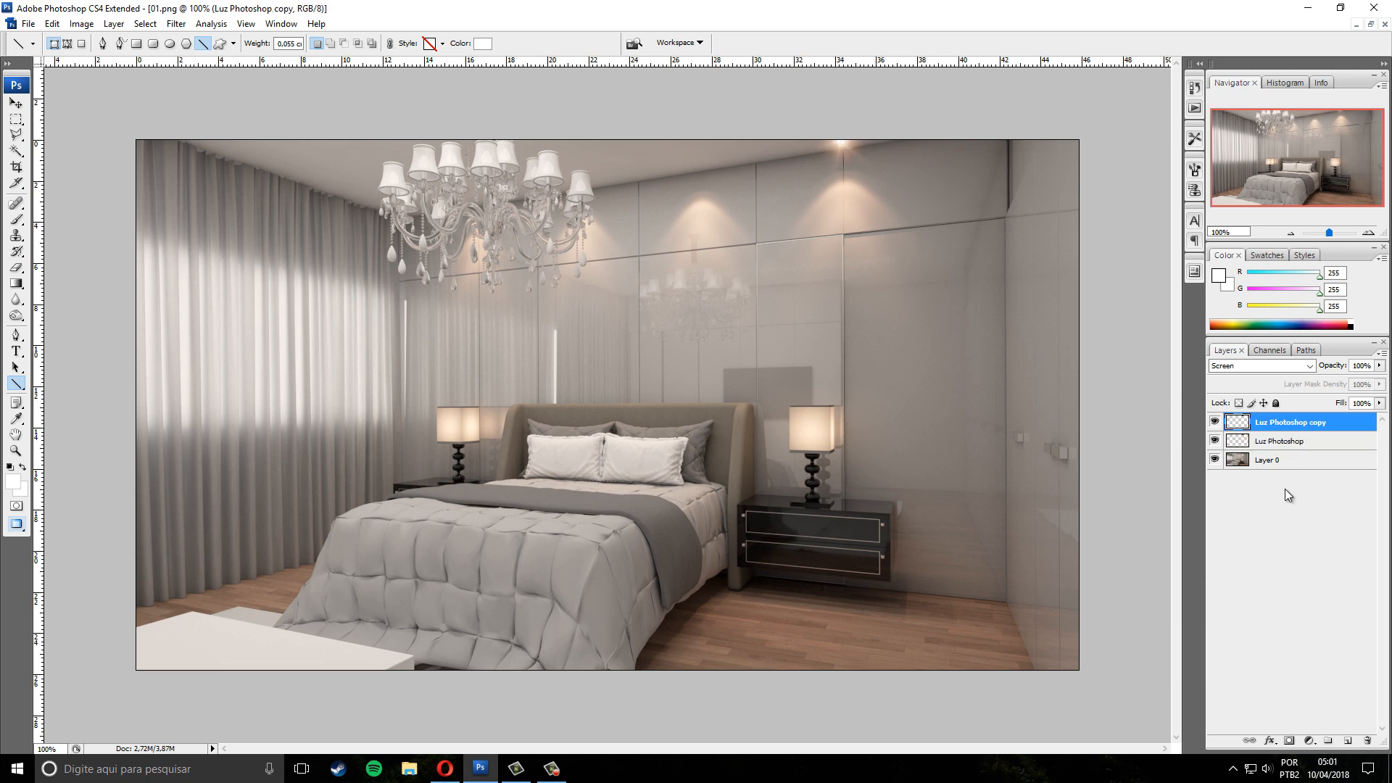
key(ctrl+z)
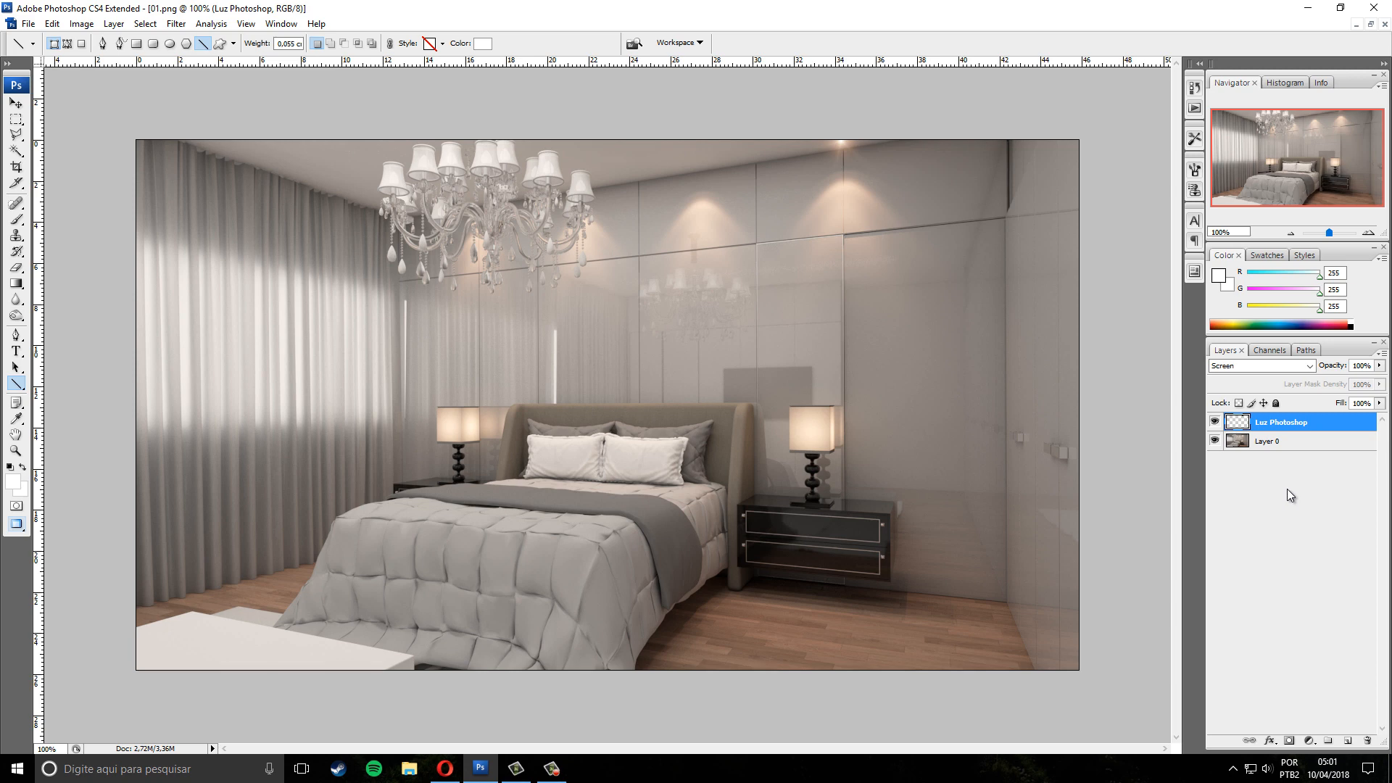
key(ctrl+t)
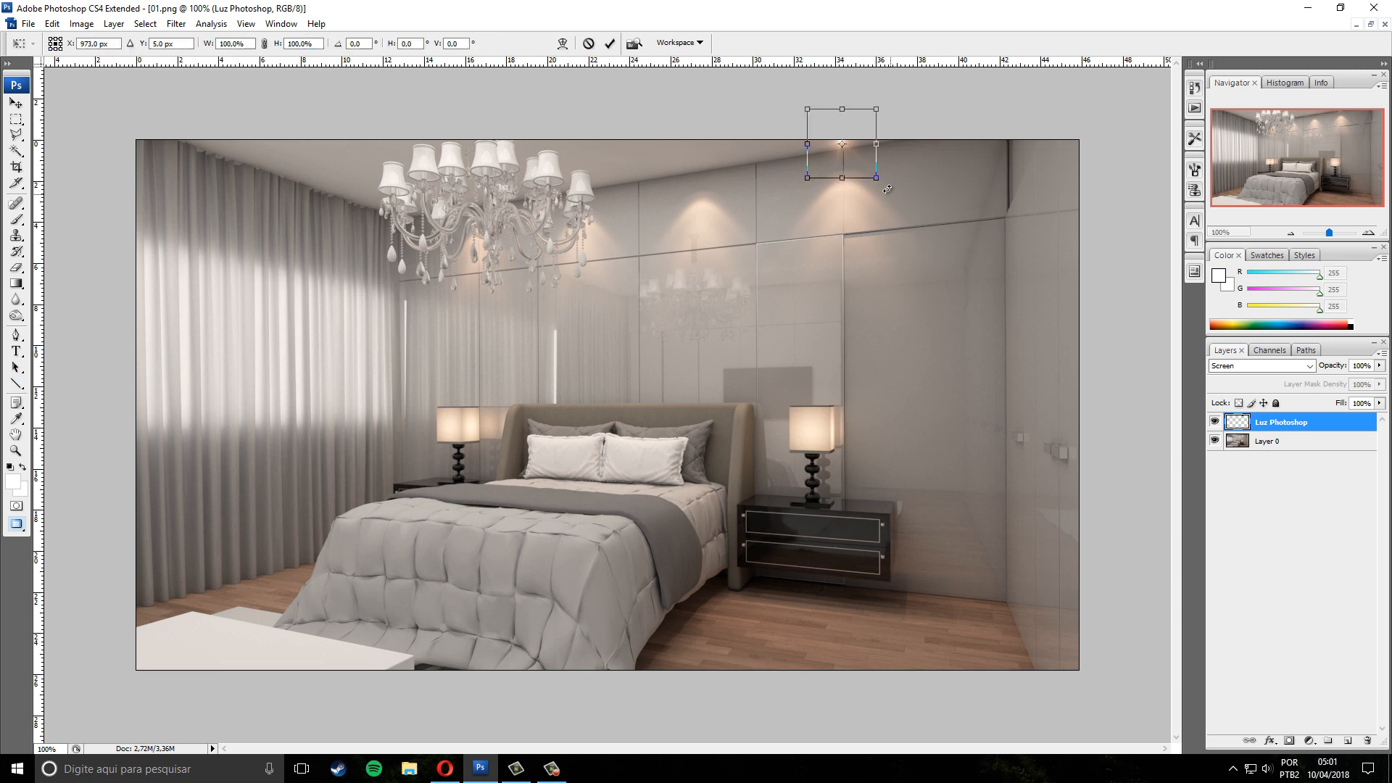
mouse_move(853, 165)
mouse_down()
mouse_move(819, 178)
mouse_move(853, 164)
mouse_up()
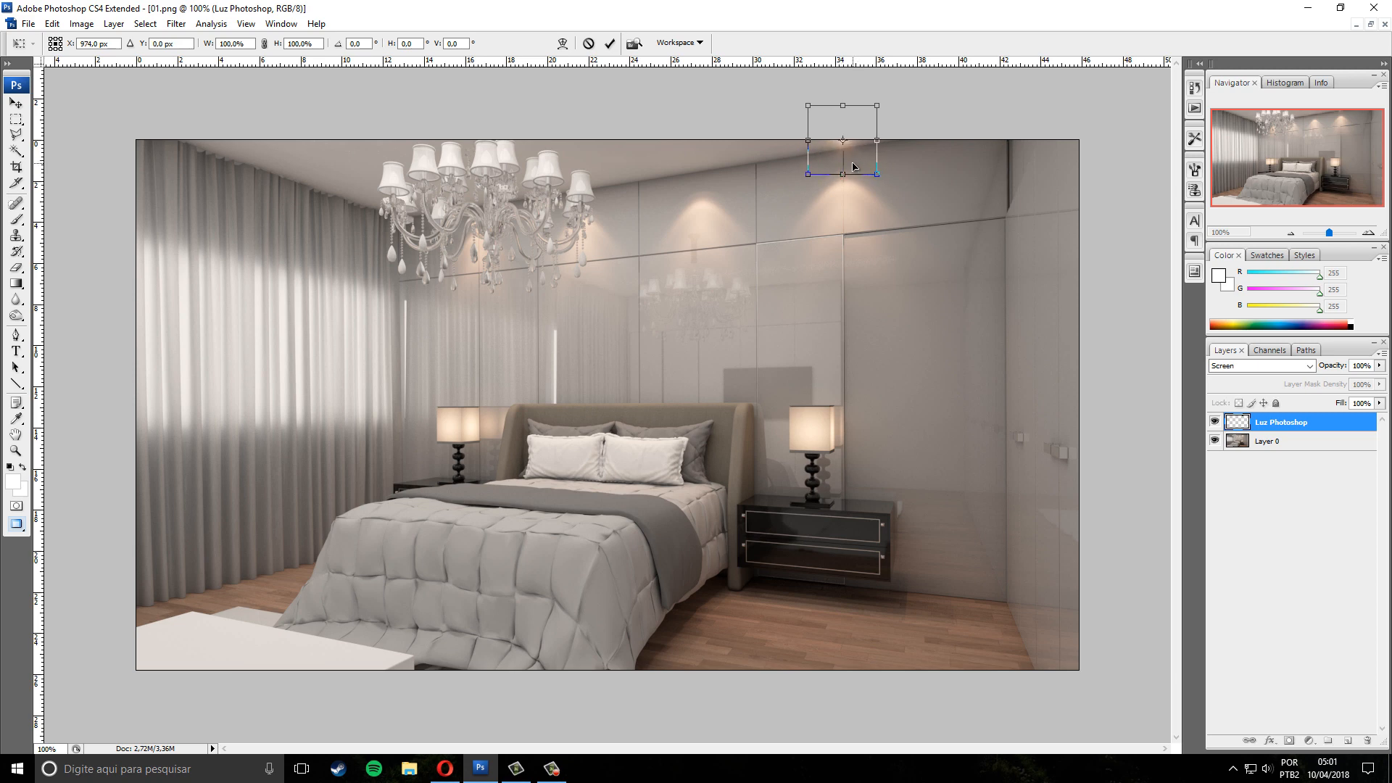
key(Return)
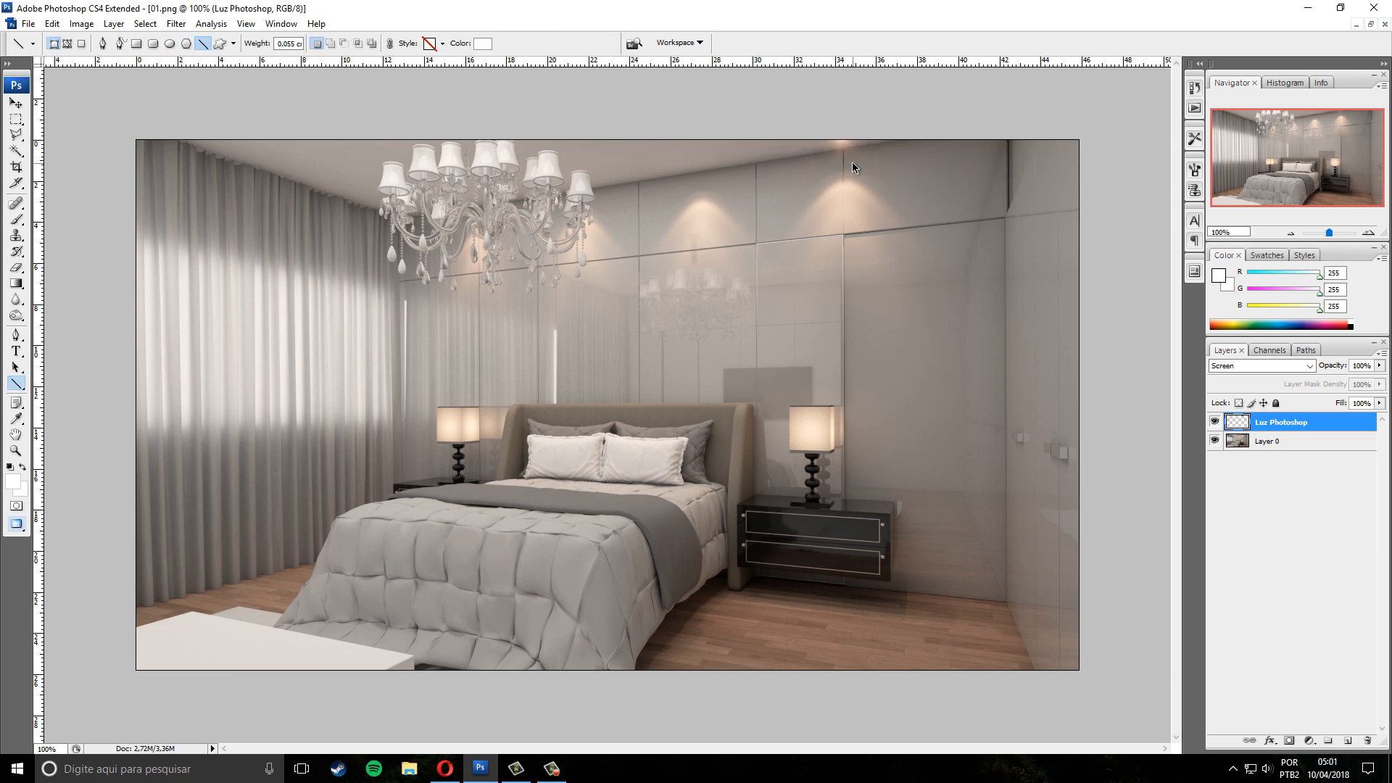
Duplicate the Luz Photoshop layer and move the copy to the ceiling above the middle light cone on the wall
key(ctrl+j)
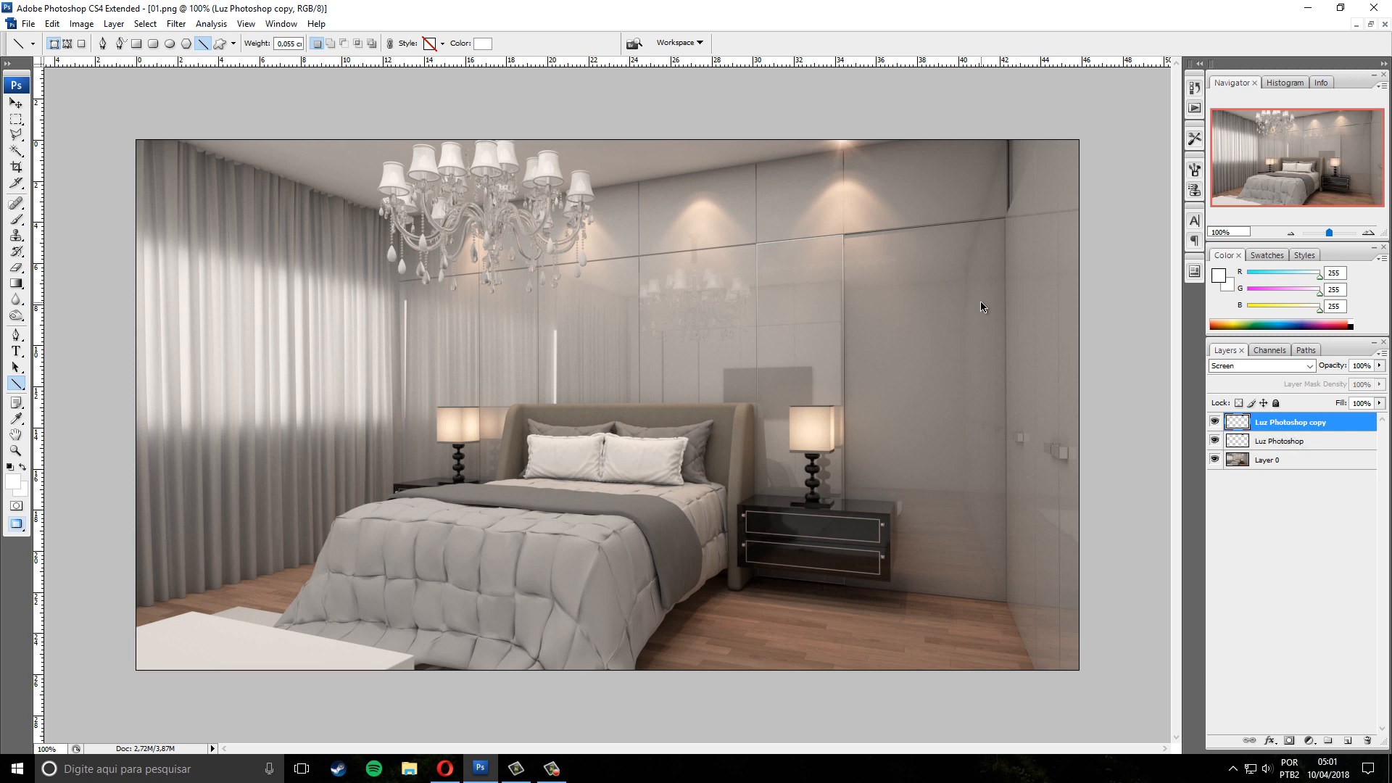
key(ctrl+t)
drag(827, 171, 699, 187)
key(Return)
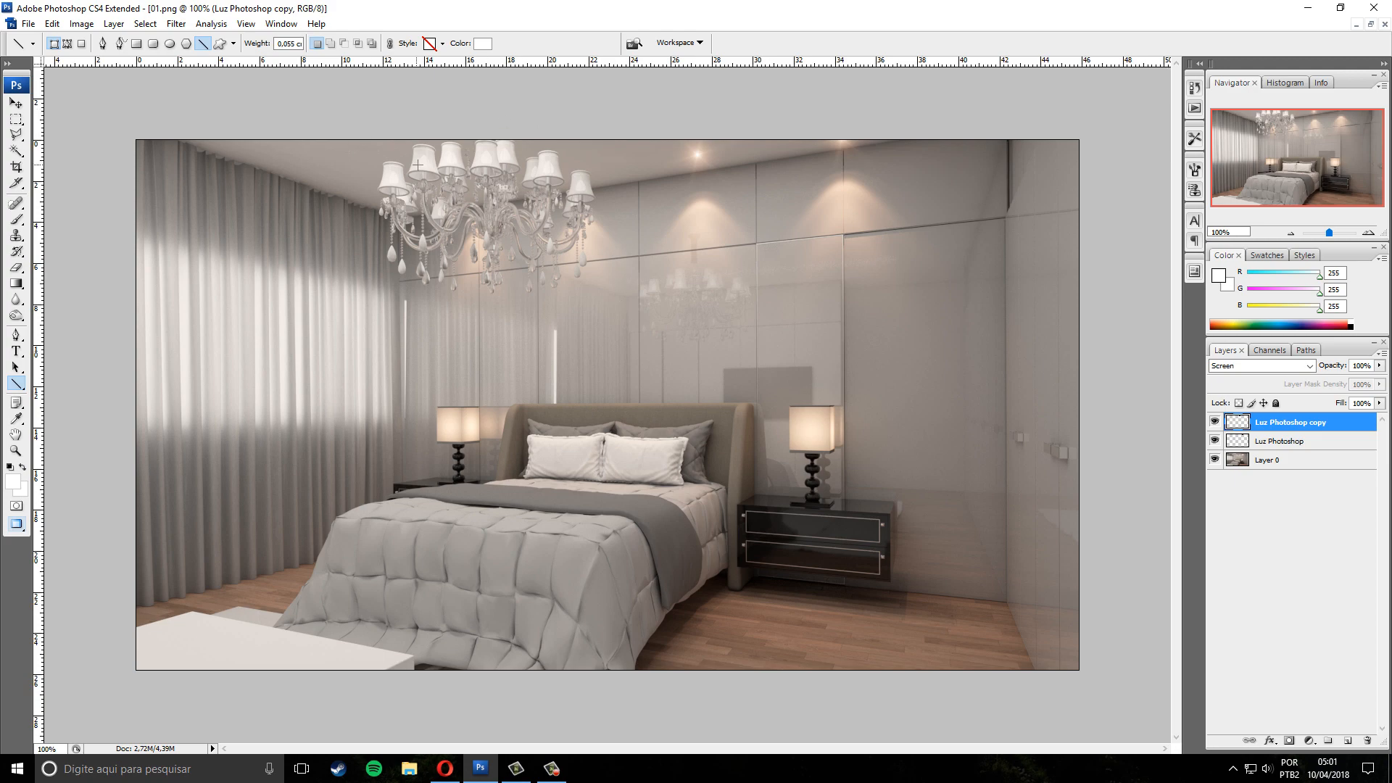
Place the Luz Photoshop 2 image from the Sketchup Files folder into the bedroom render
click(28, 23)
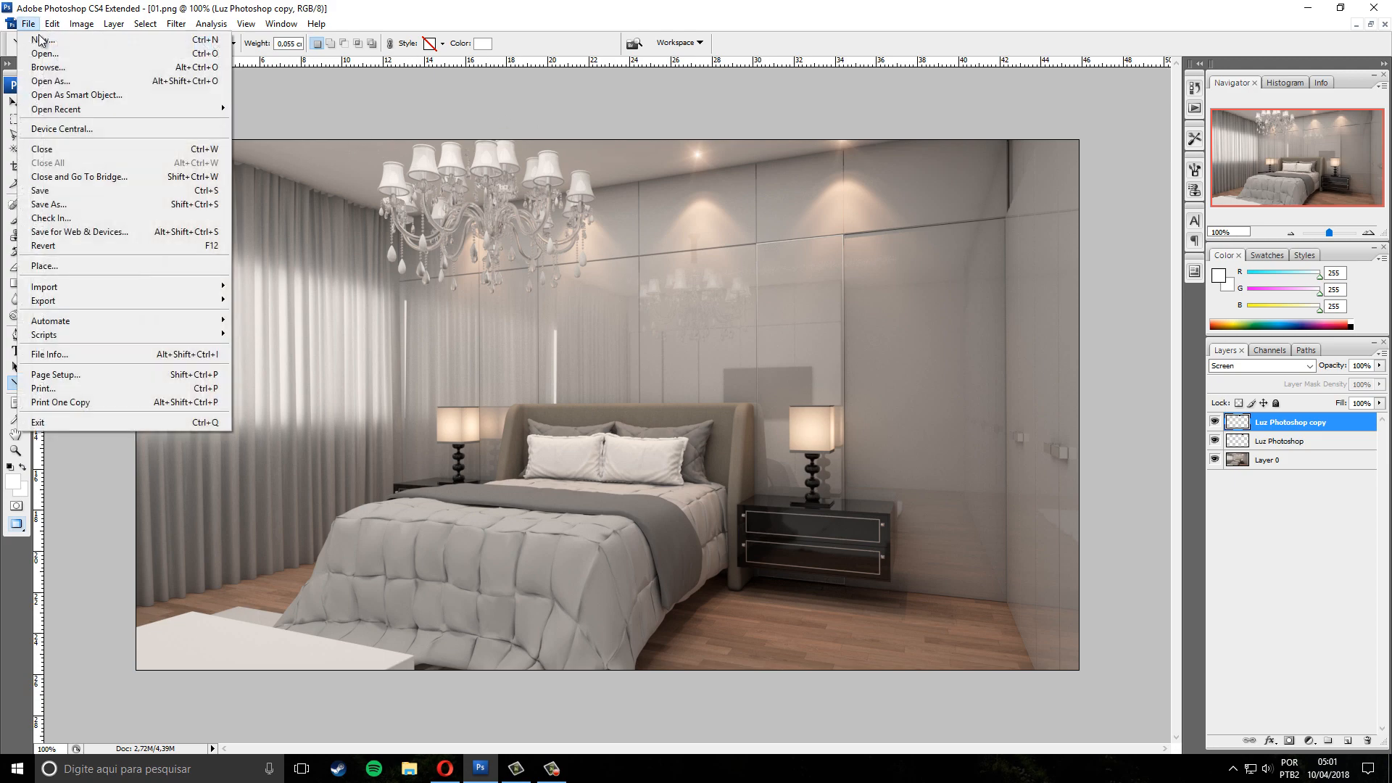
click(72, 268)
click(872, 307)
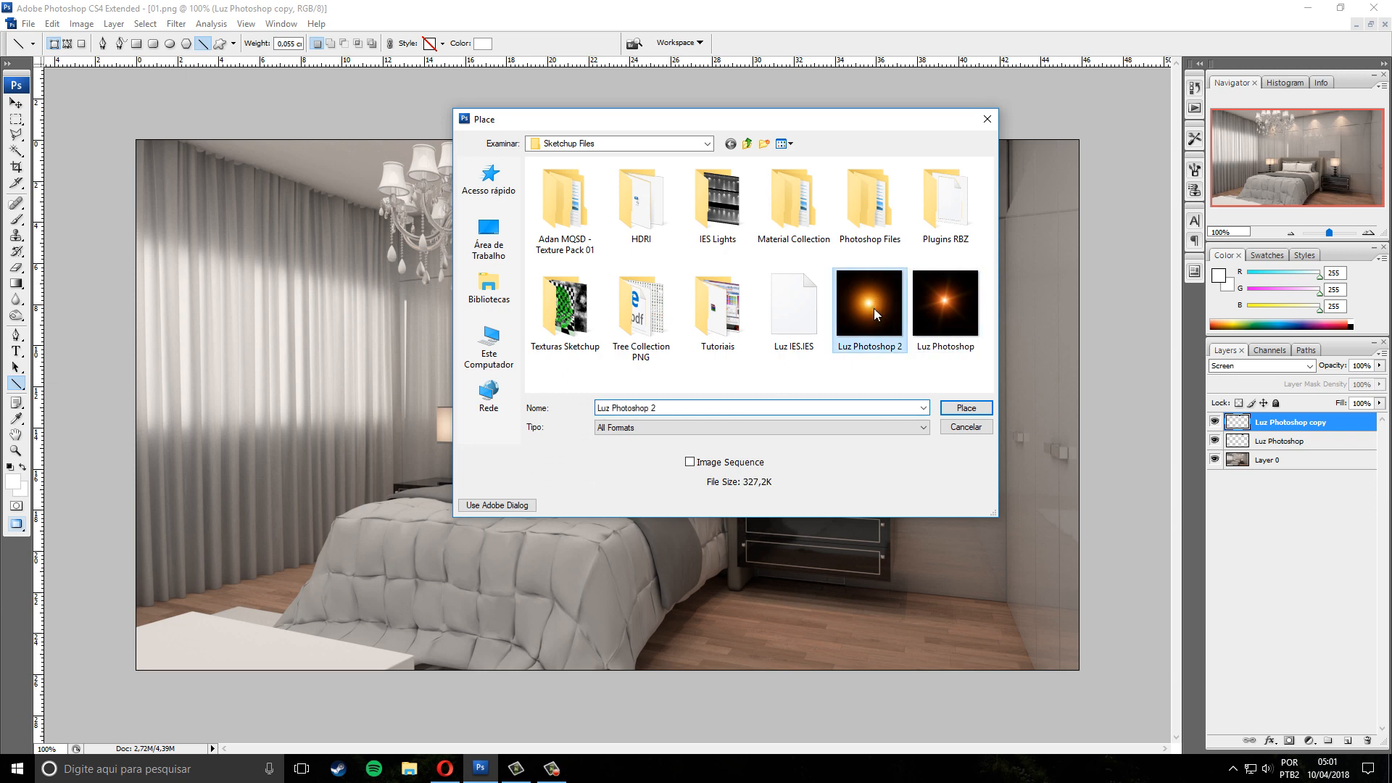
click(949, 406)
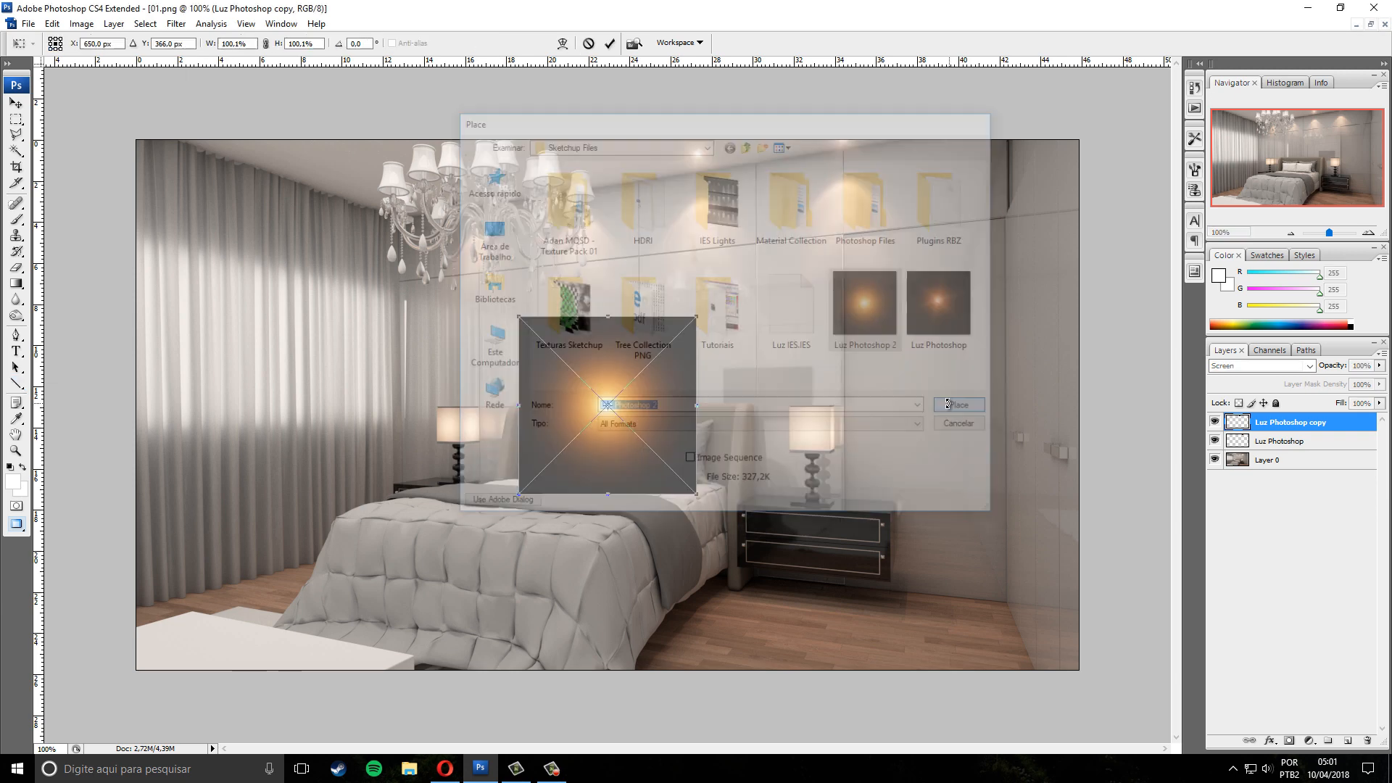
key(Return)
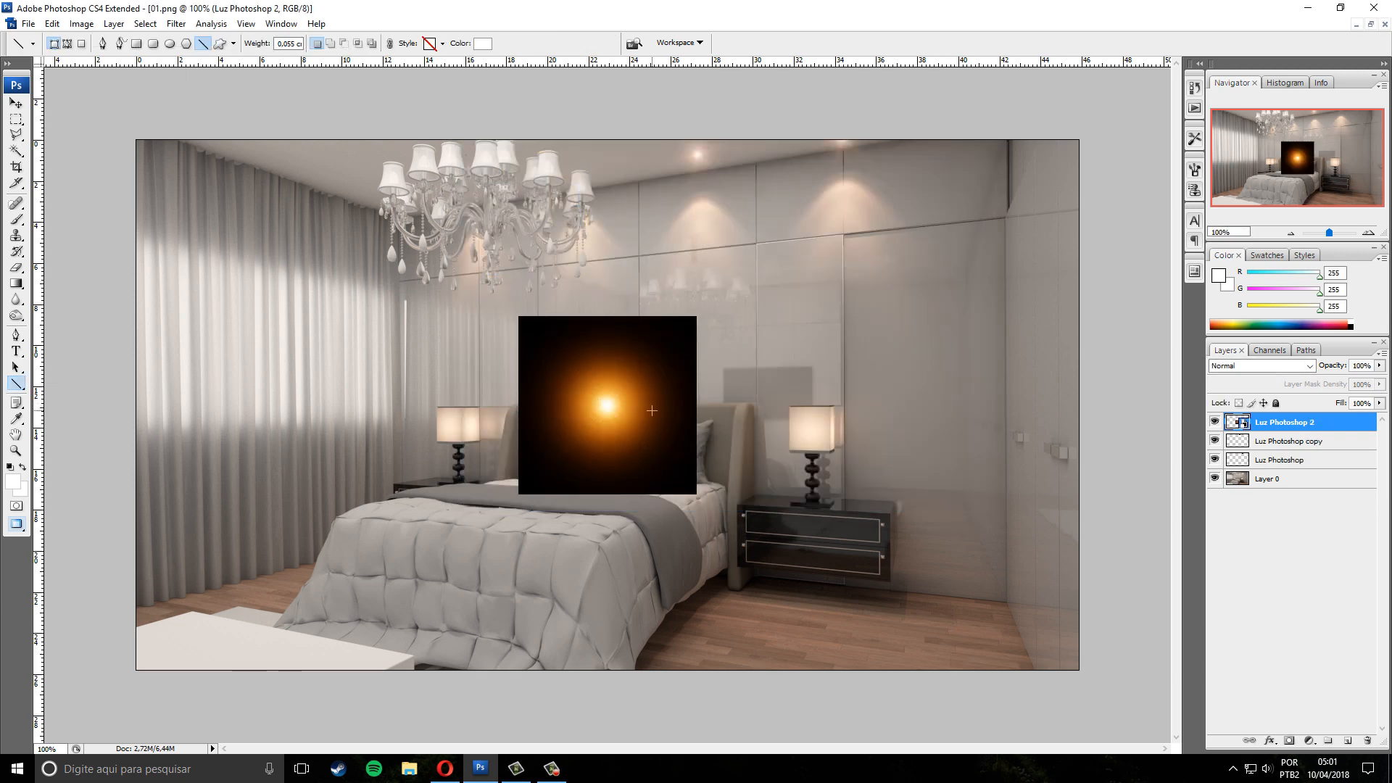
Rasterize the Luz Photoshop 2 layer and set its blending mode to Screen
right_click(1273, 424)
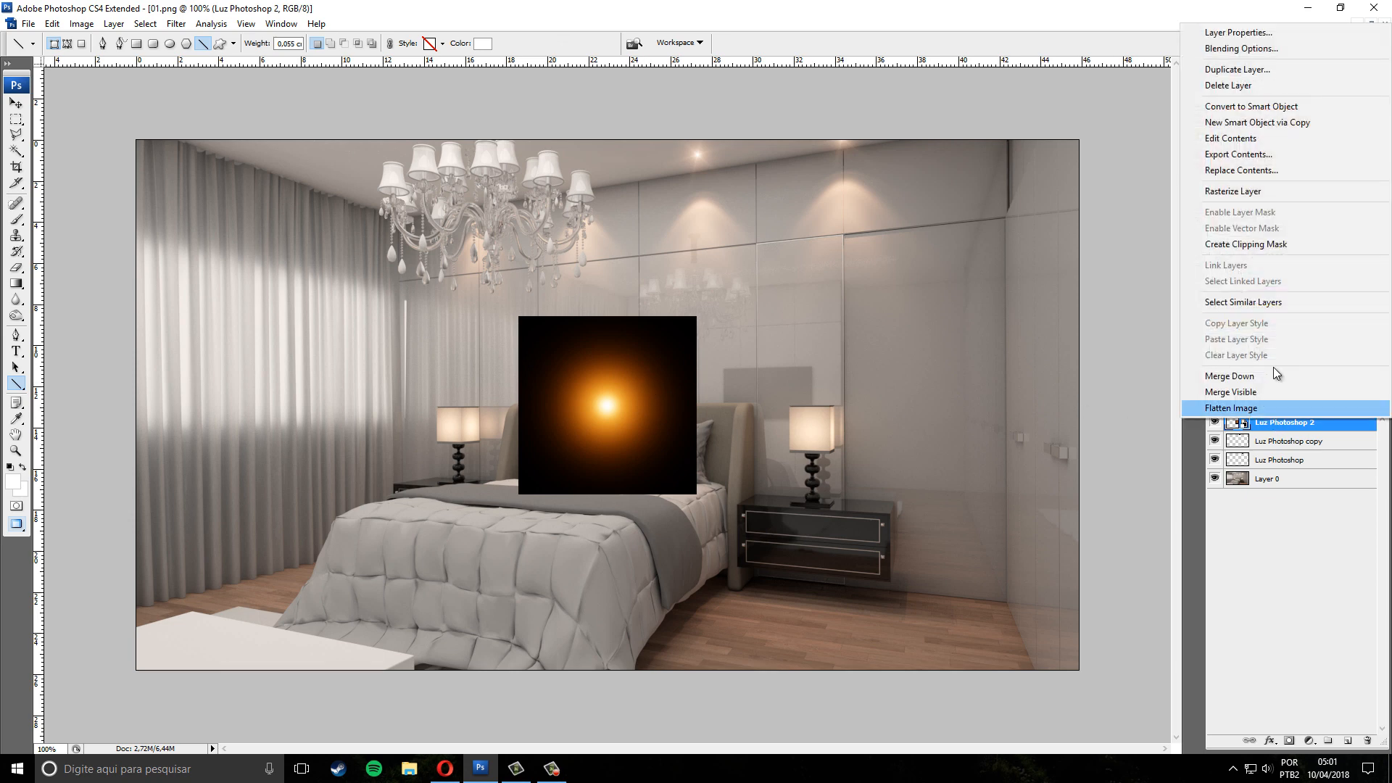
click(1290, 191)
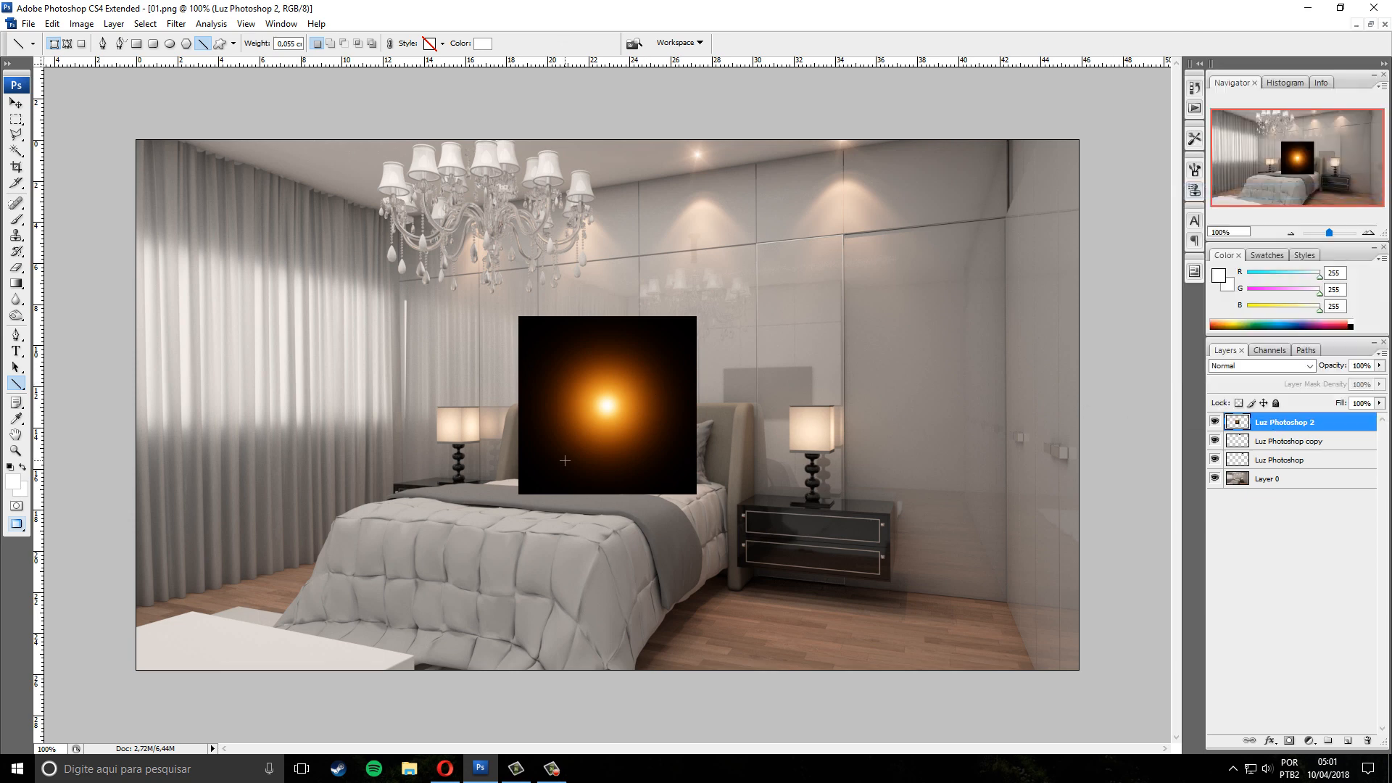
click(1251, 364)
click(1236, 495)
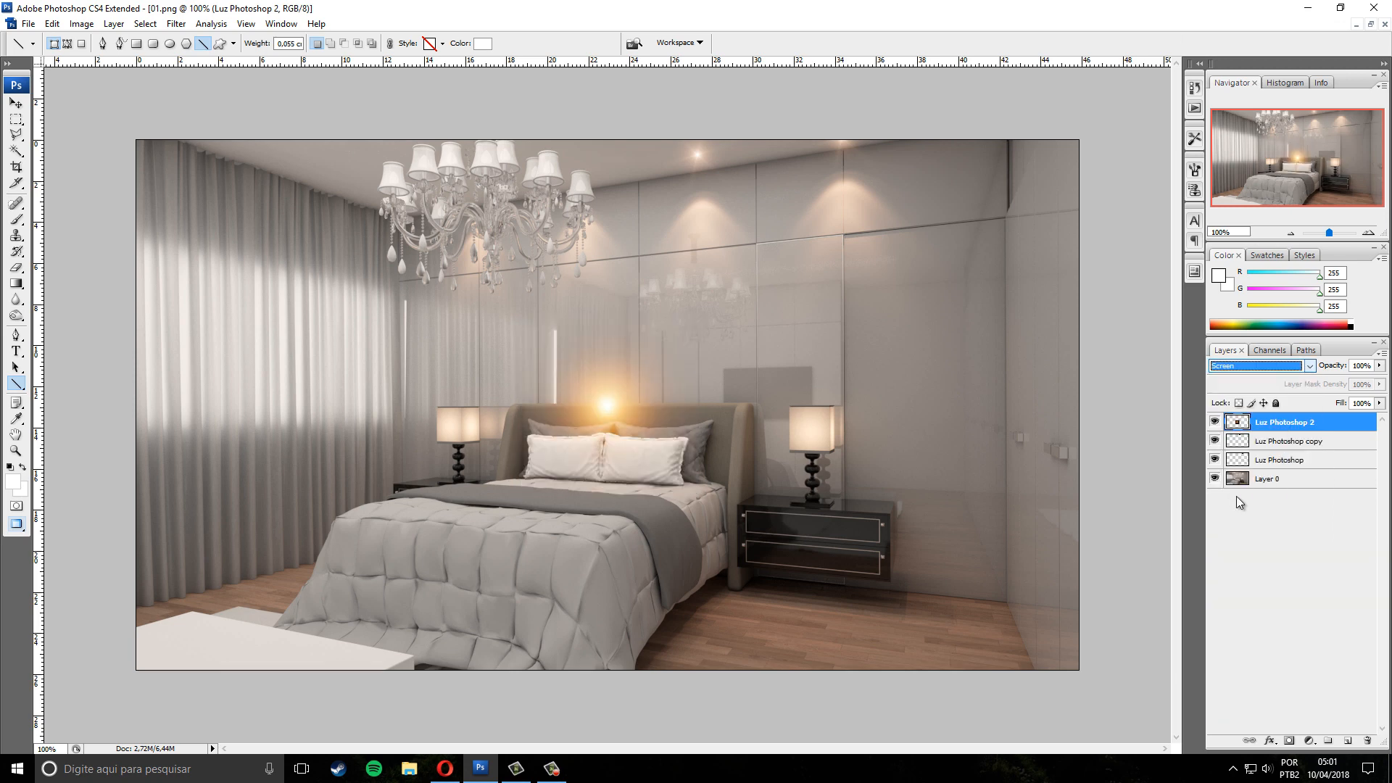
click(1237, 496)
click(1282, 424)
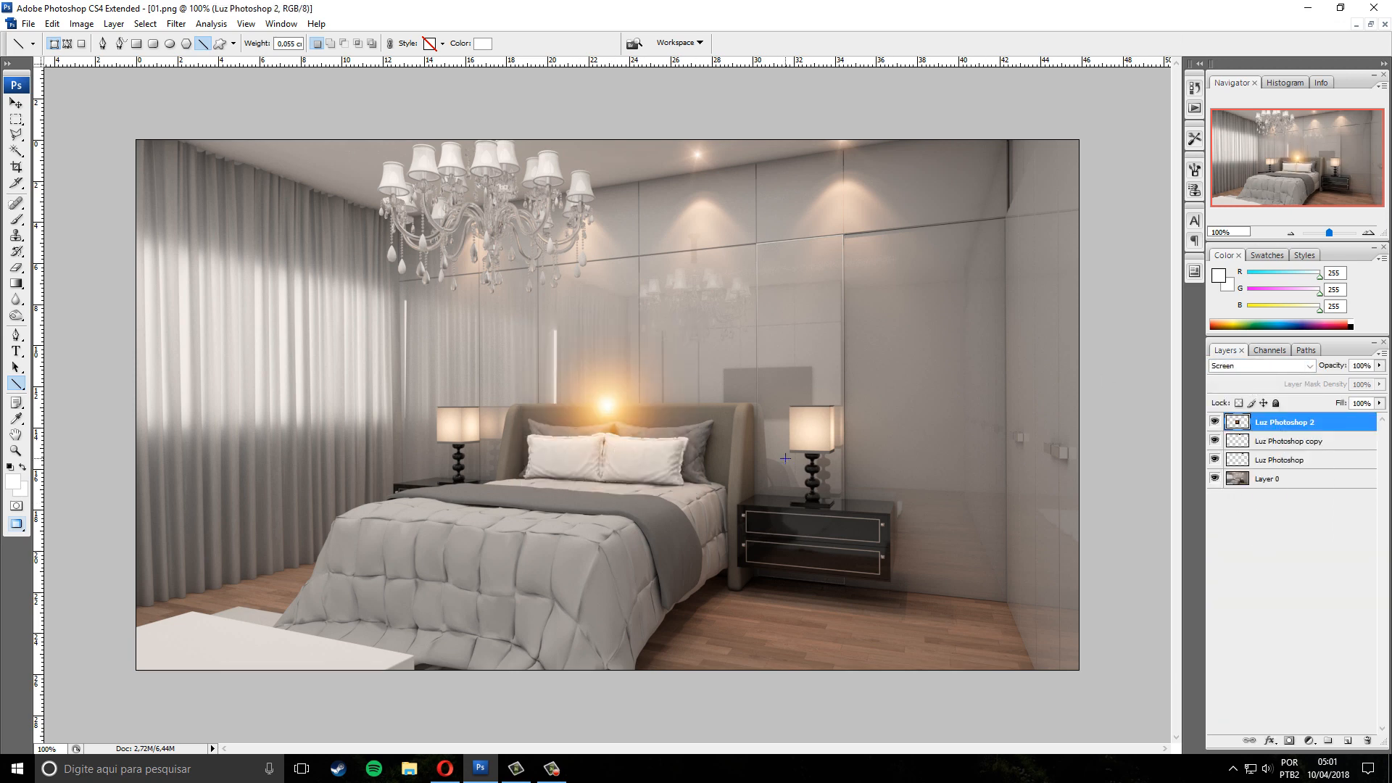
Scale the Luz Photoshop 2 flare to about 53.5% and move it onto the chandelier's rightmost lampshade with Free Transform
key(ctrl+t)
drag(617, 465, 583, 244)
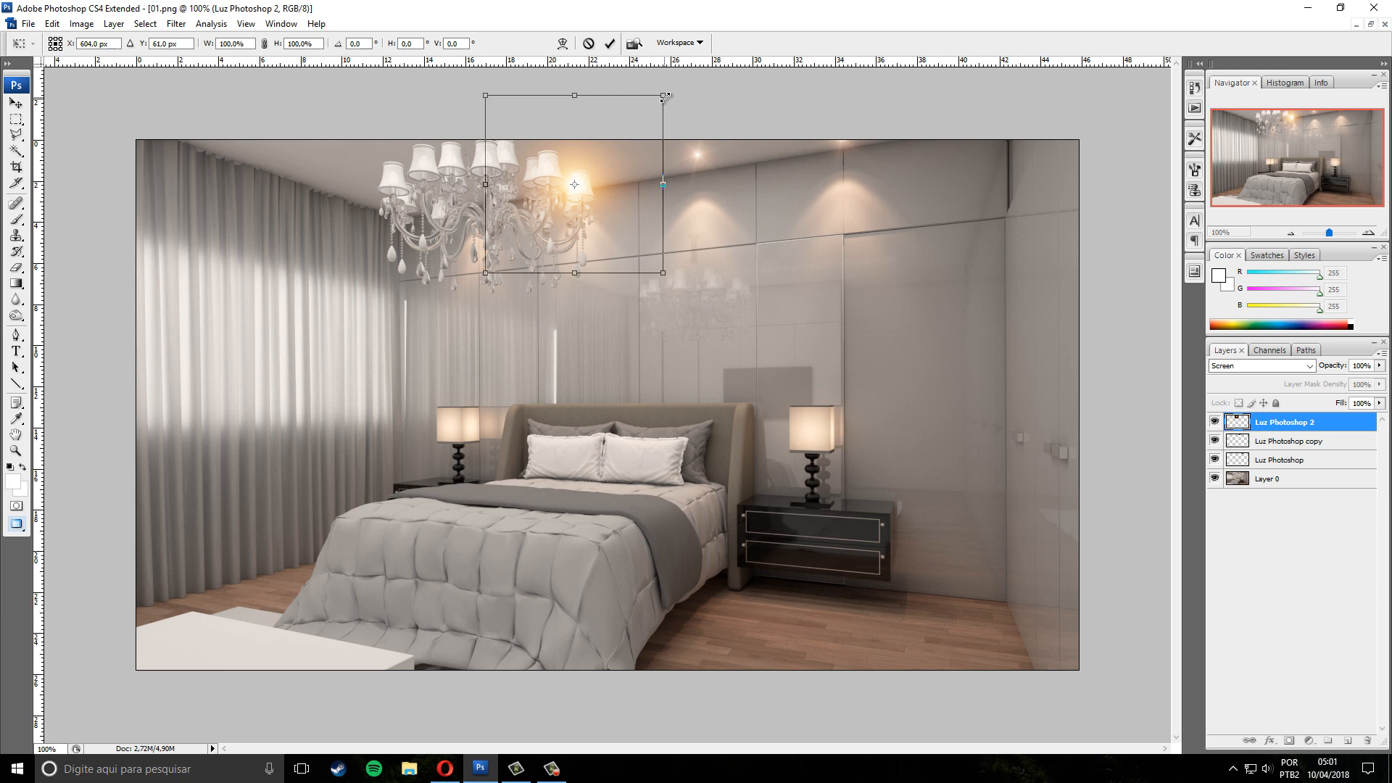
drag(664, 97, 599, 159)
mouse_move(589, 217)
mouse_down()
mouse_move(578, 225)
mouse_move(611, 193)
mouse_move(596, 211)
mouse_move(605, 204)
mouse_up()
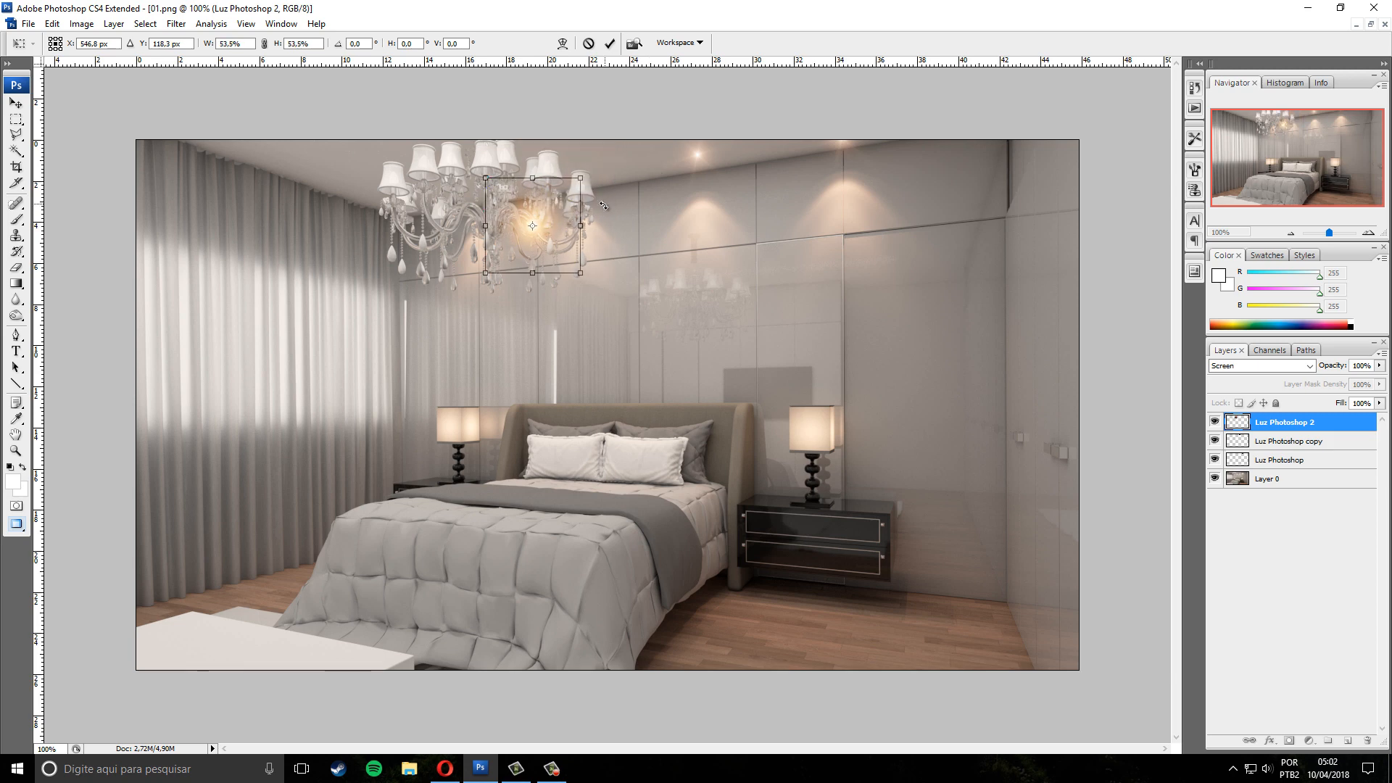
drag(540, 250, 589, 211)
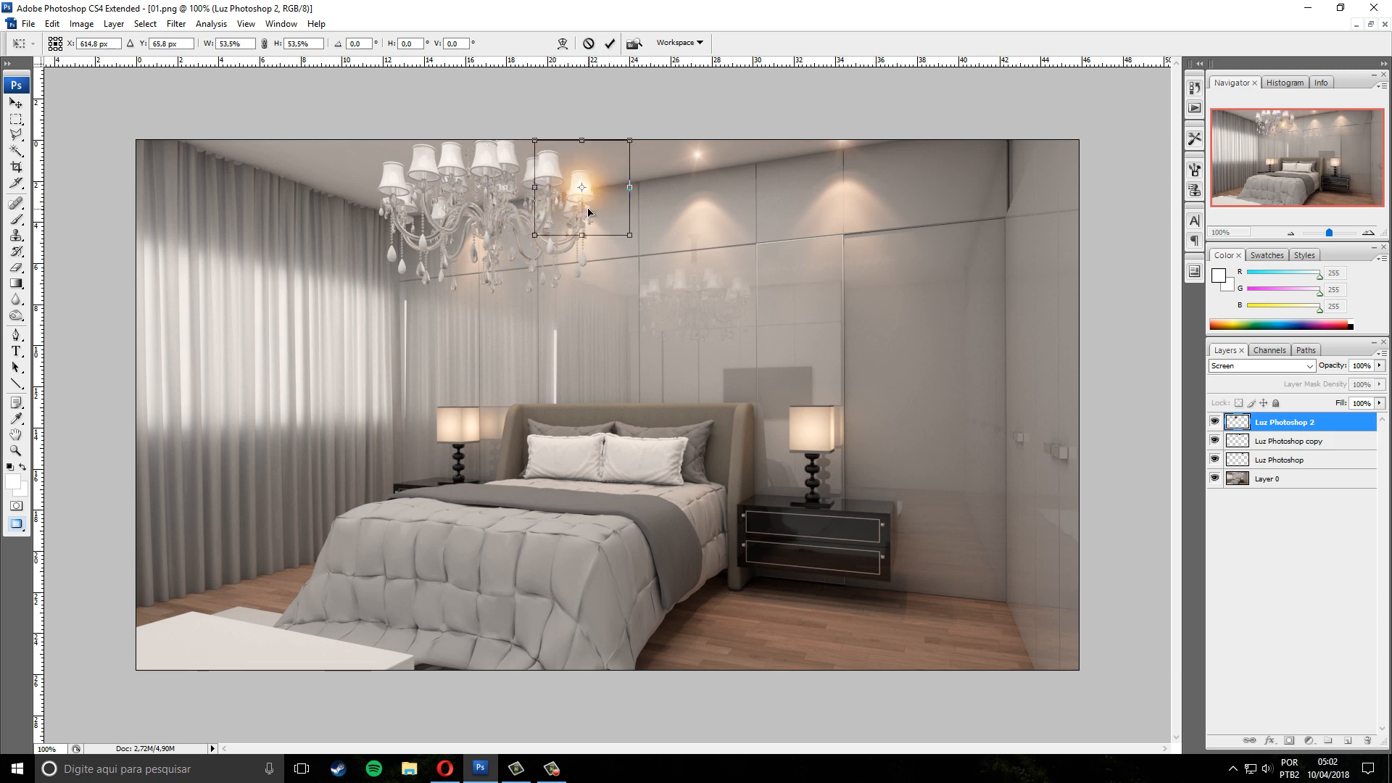
key(Return)
key(u)
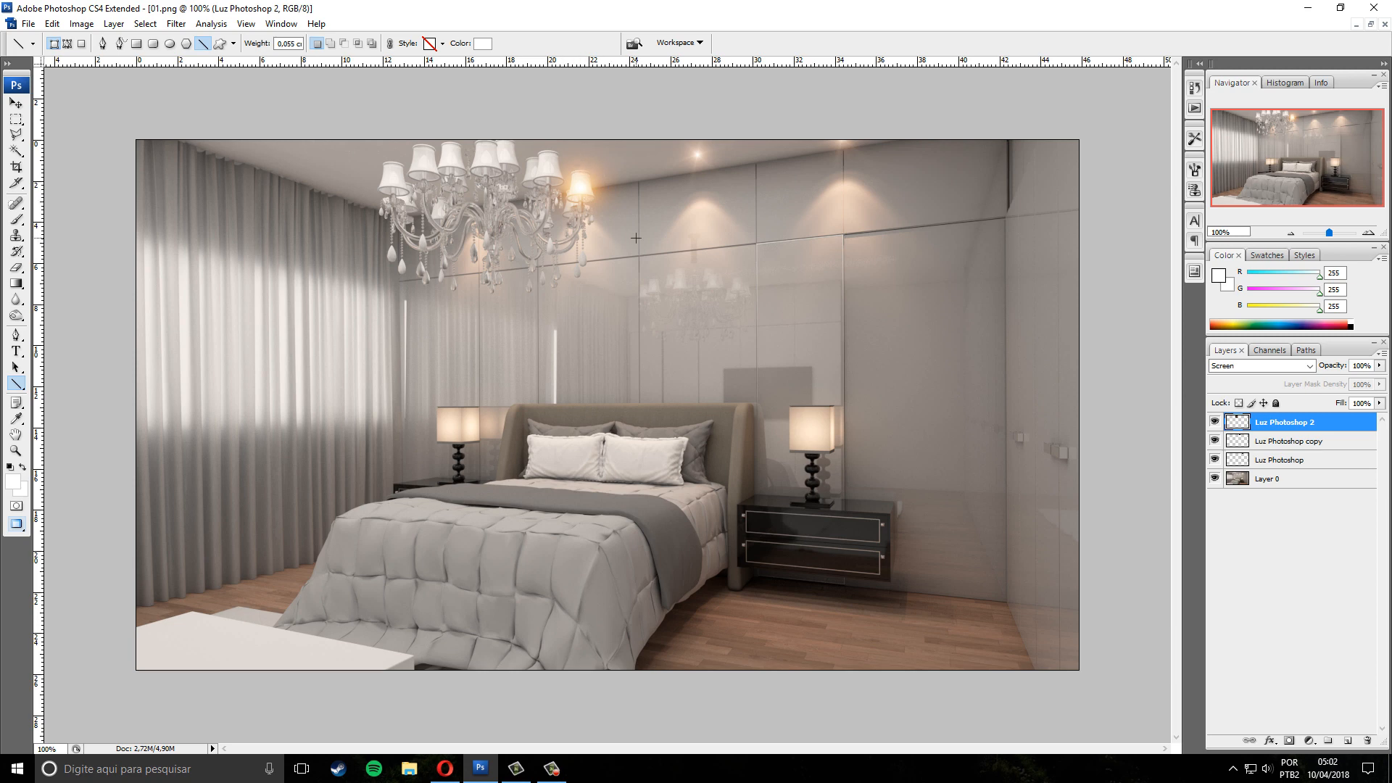
Reduce the Luz Photoshop 2 layer's saturation with Hue/Saturation
key(ctrl+u)
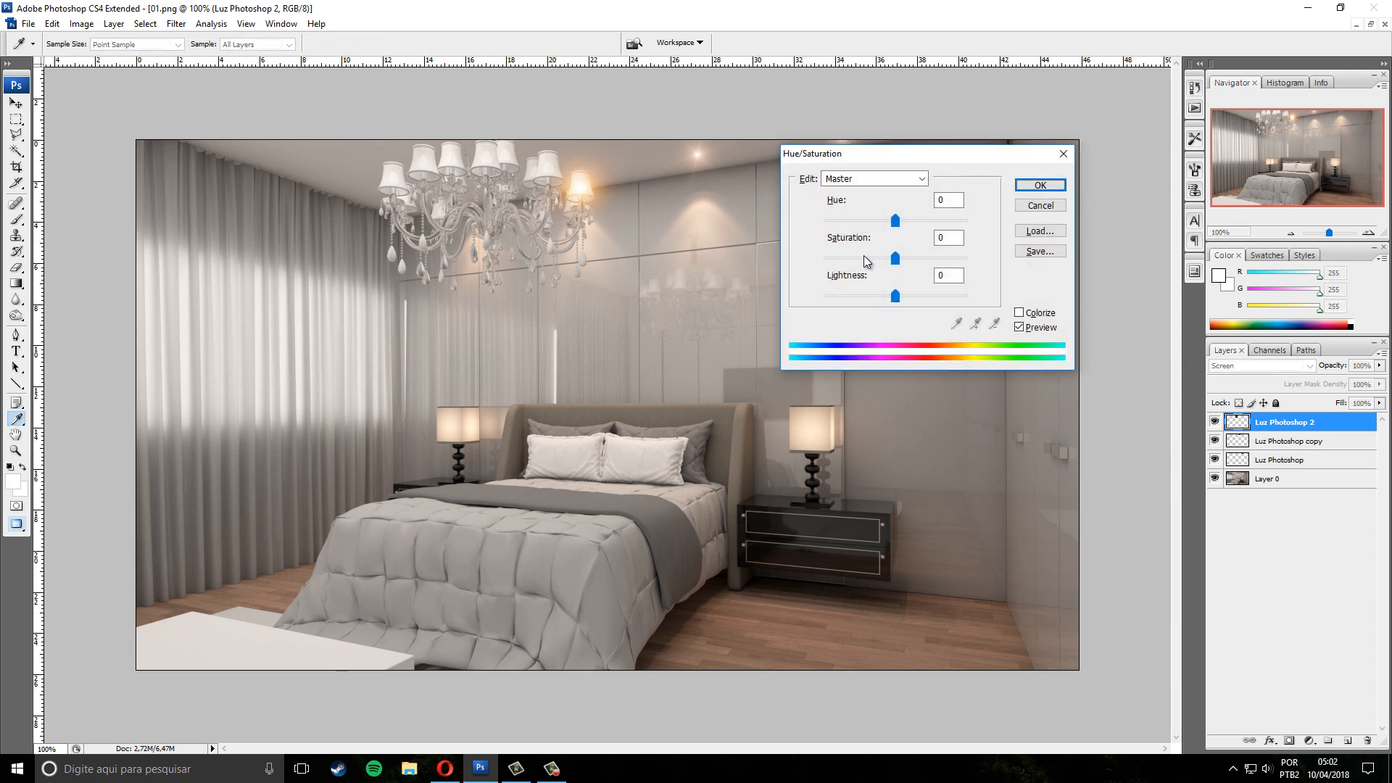
click(861, 258)
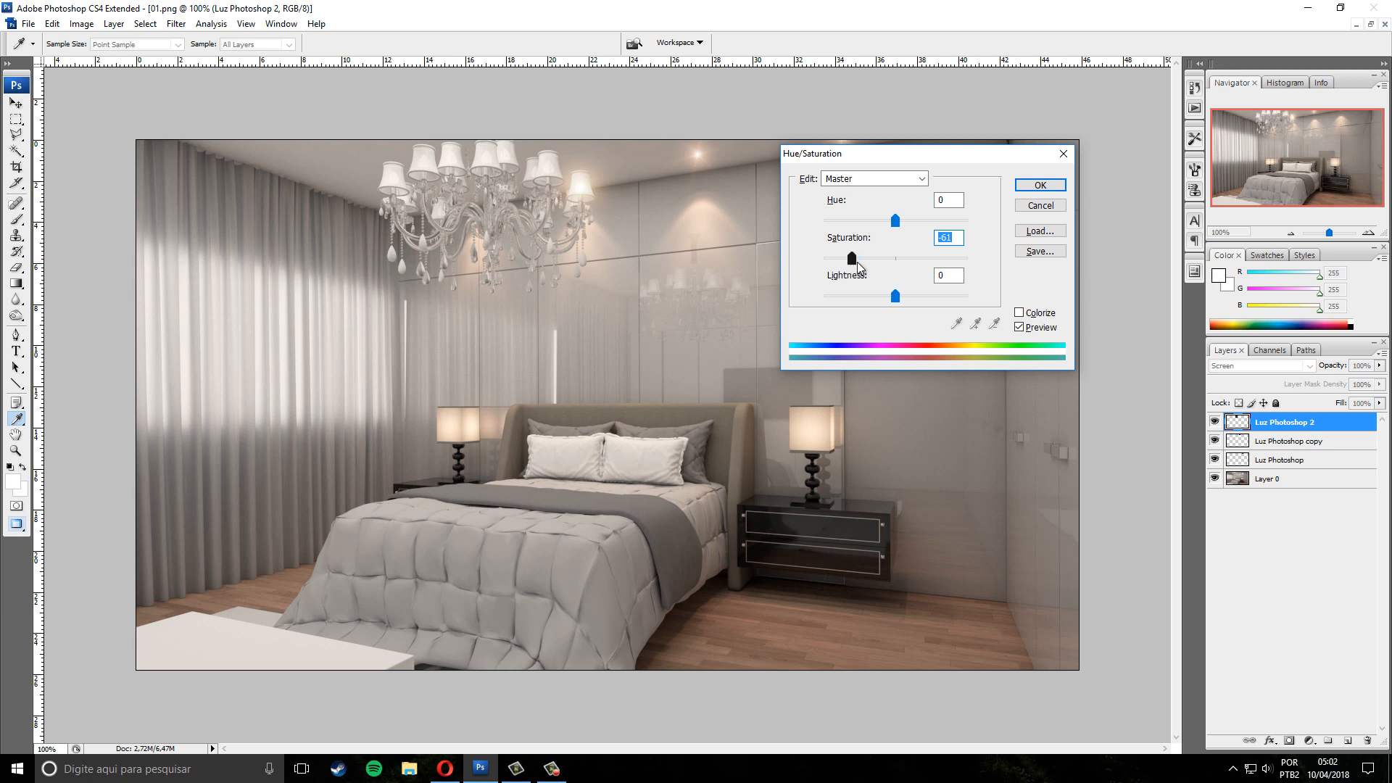
click(1022, 184)
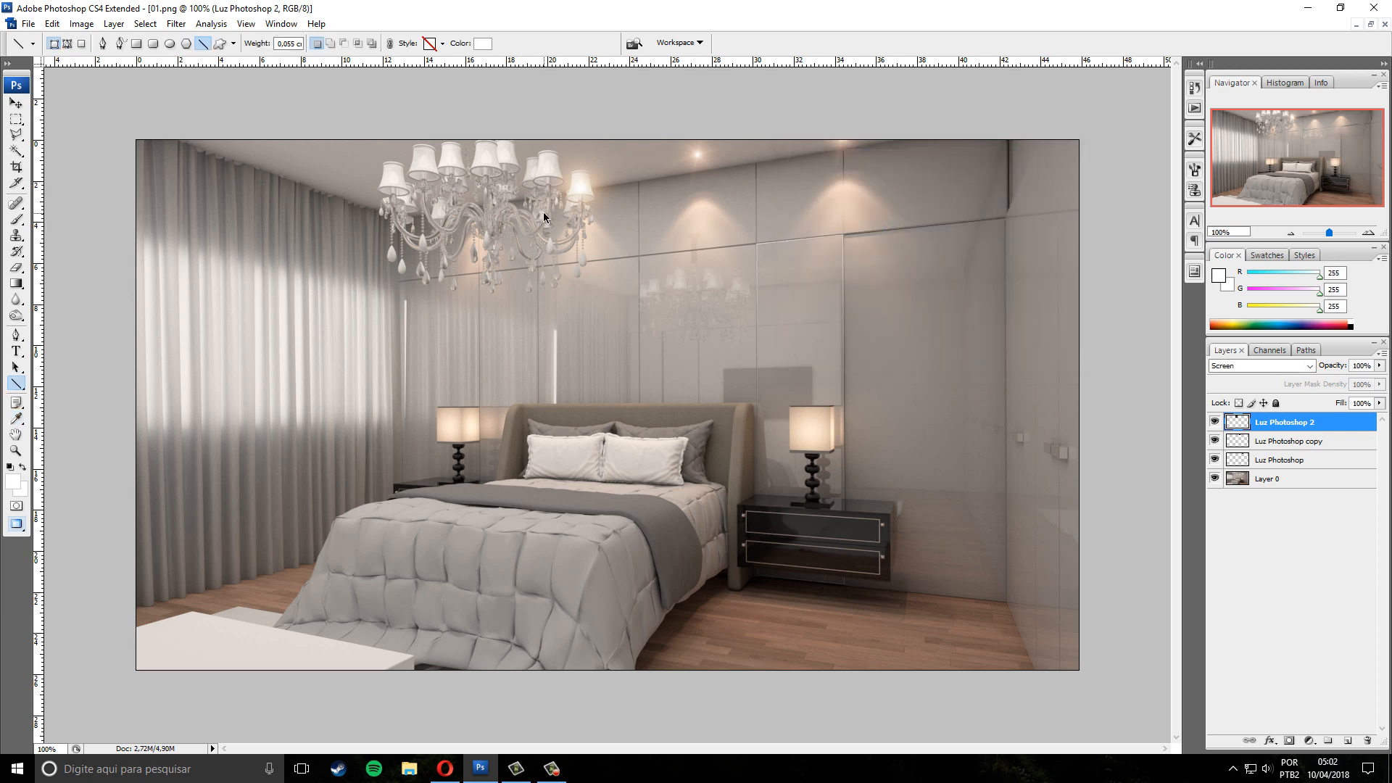
Duplicate the Luz Photoshop 2 layer and move the copy onto the chandelier lampshade second from the right
key(ctrl+j)
key(ctrl+t)
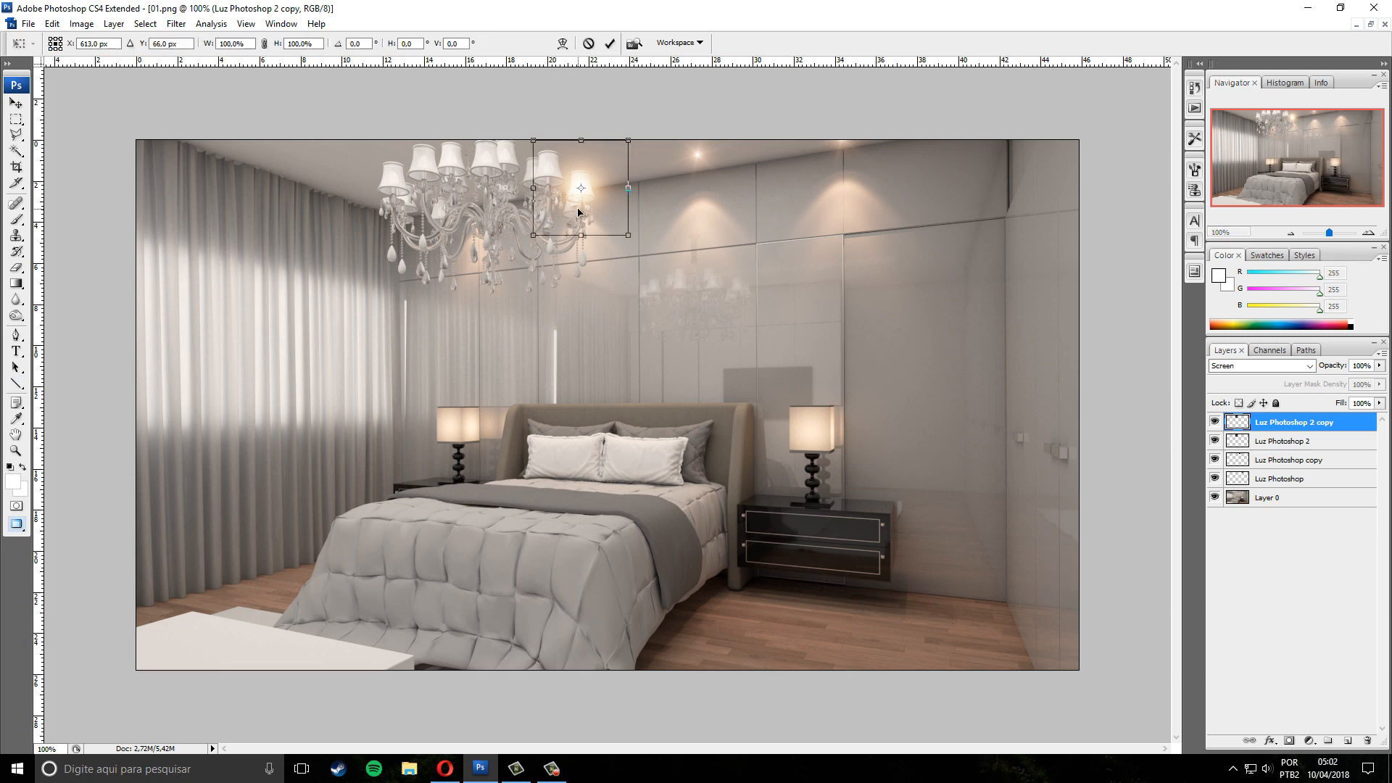
drag(541, 188, 542, 189)
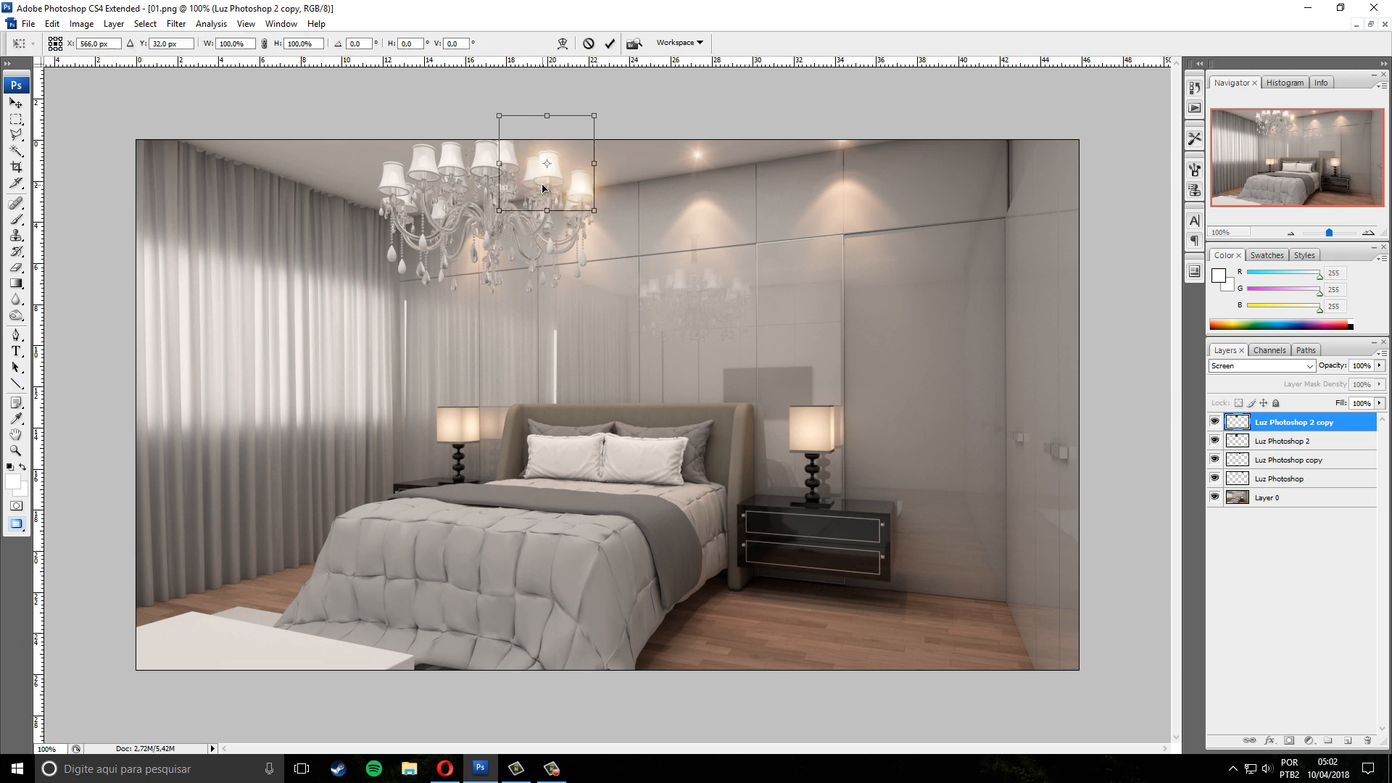
key(Return)
key(u)
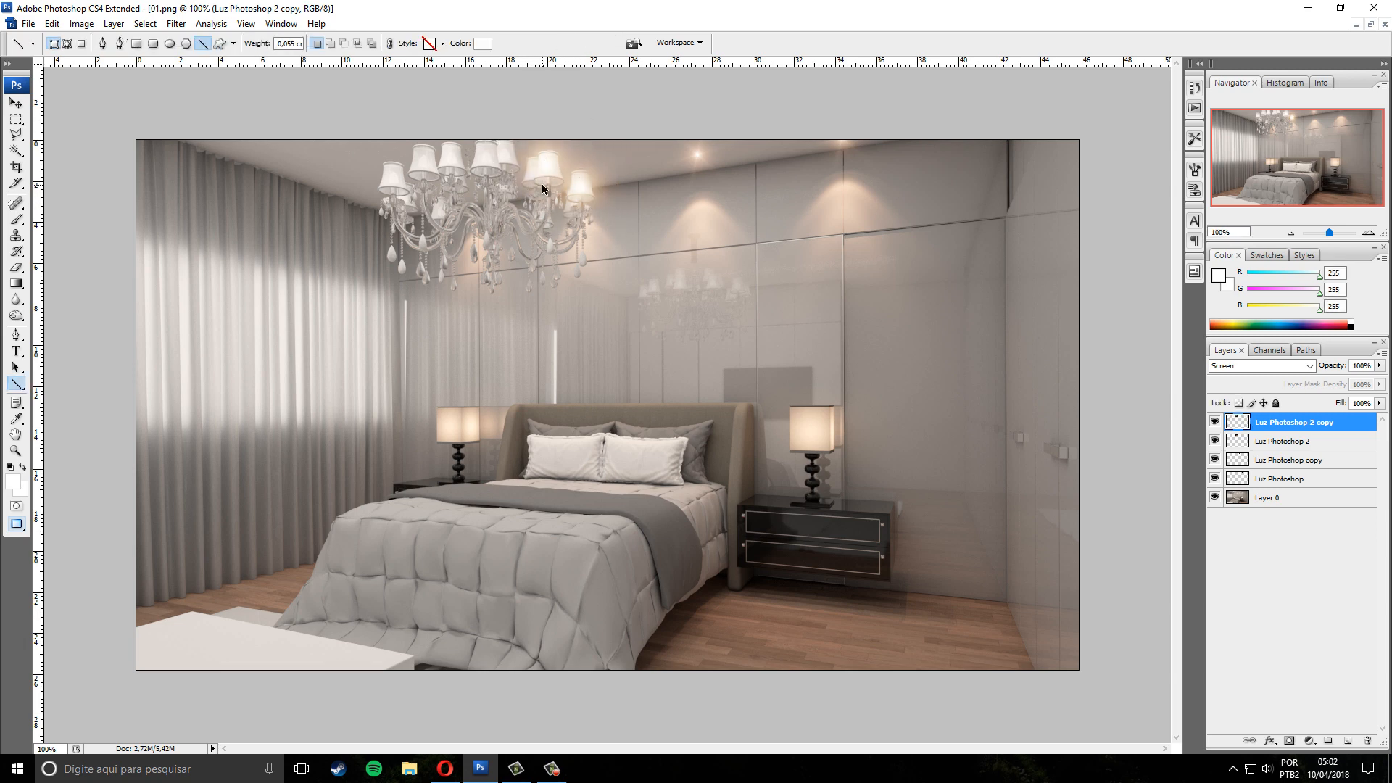
Duplicate the flare layer twice more, placing one copy on each of the chandelier's two central lampshades
key(ctrl+j)
key(ctrl+t)
drag(542, 184, 508, 172)
key(Return)
key(ctrl+j)
key(ctrl+t)
drag(509, 172, 487, 174)
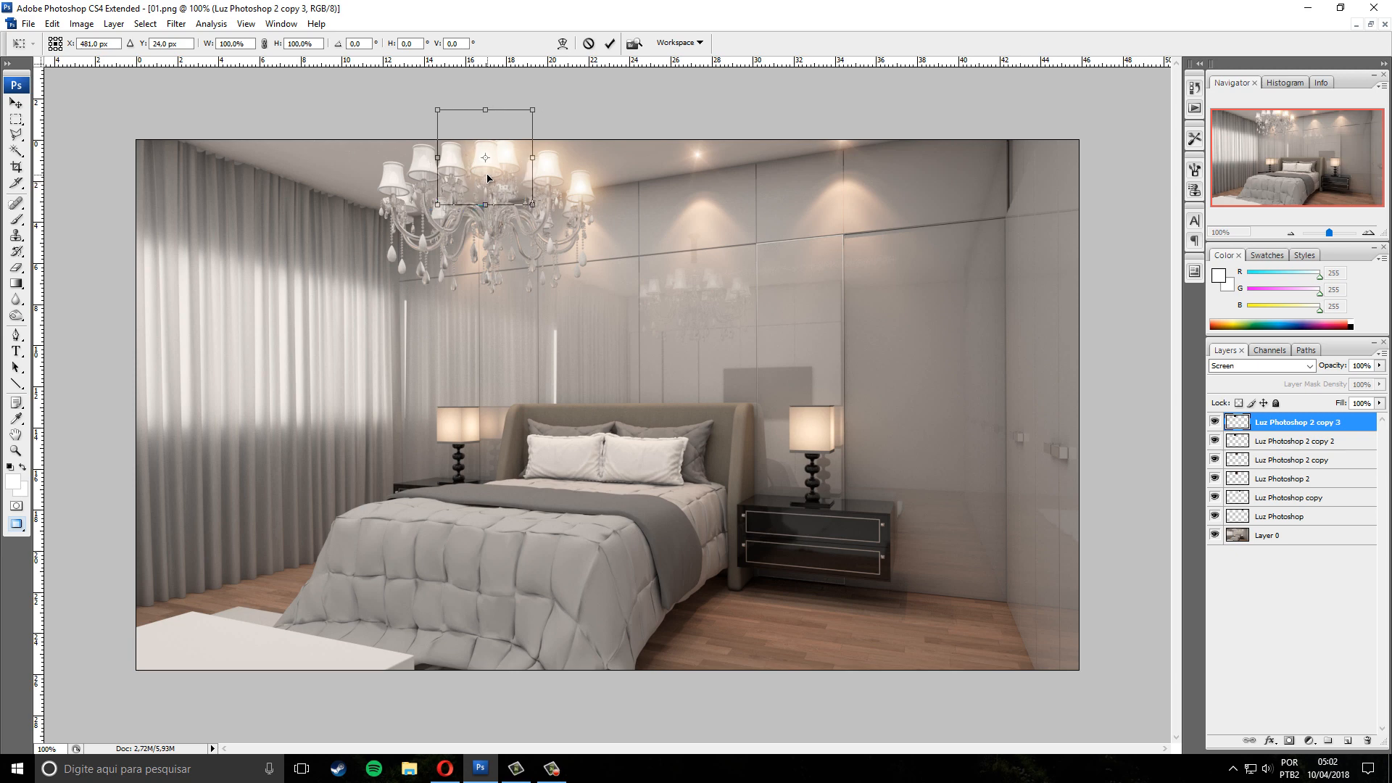
key(Return)
Duplicate the flare layer again and move the copy onto the chandelier lampshade third from the left
key(ctrl+j)
key(ctrl+t)
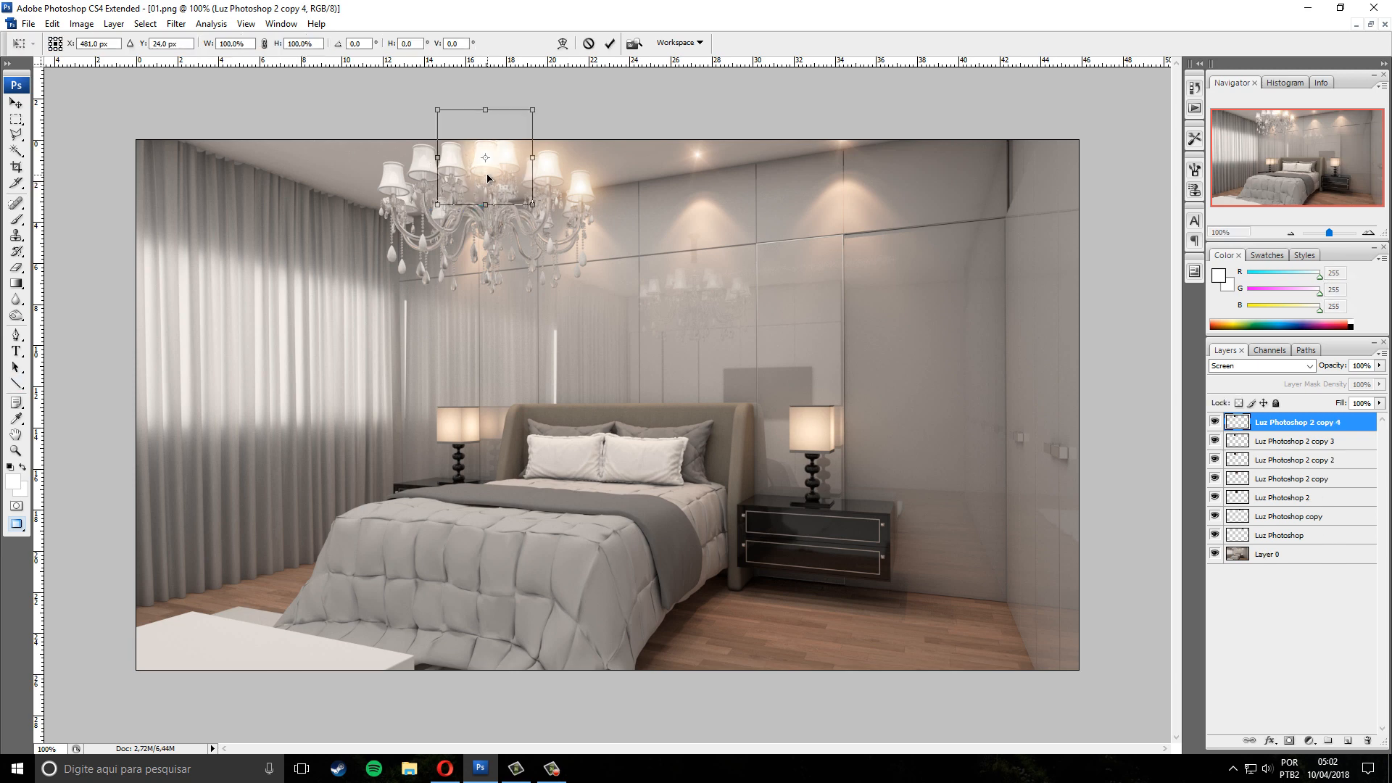
drag(487, 177, 450, 183)
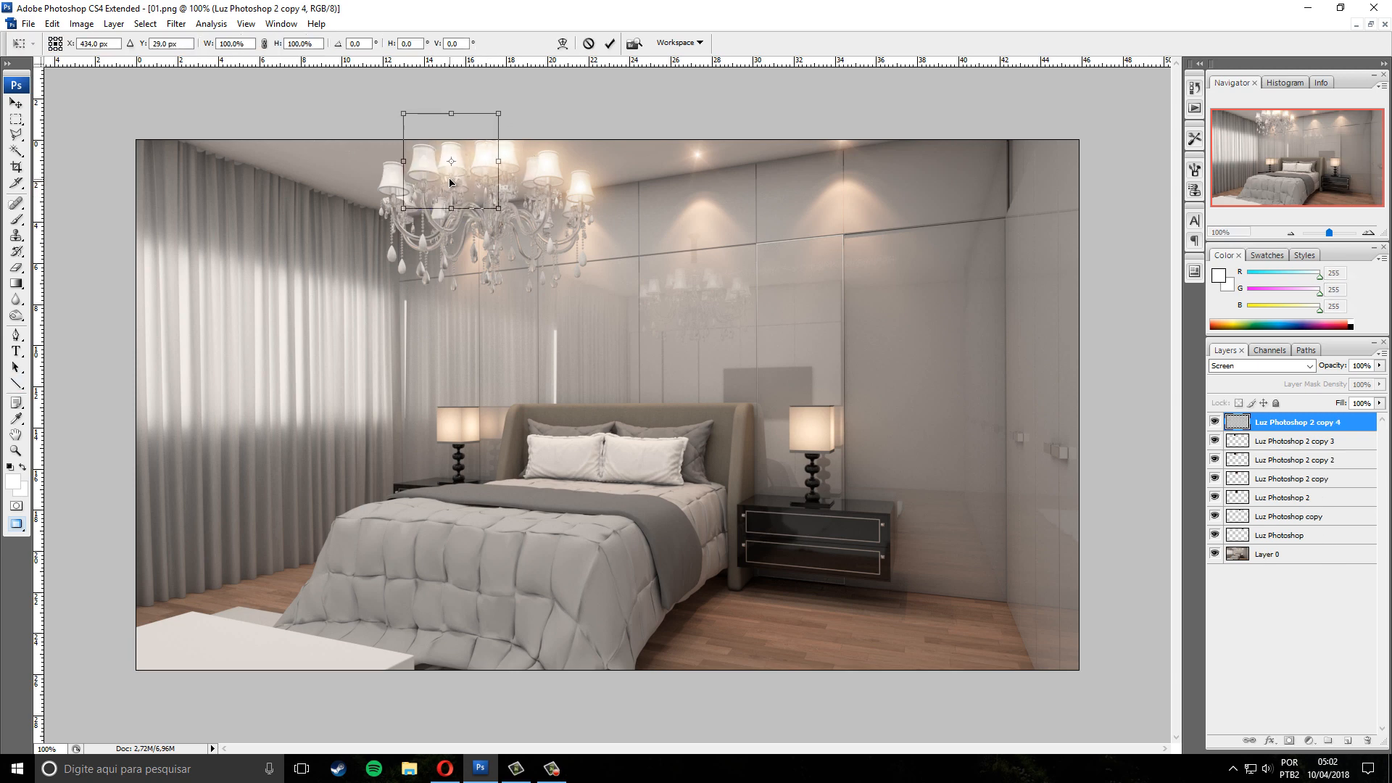
key(Return)
key(u)
Duplicate the flare layer twice more, placing one copy on the leftmost lampshade and one on the shade beside it
key(ctrl+j)
key(ctrl+t)
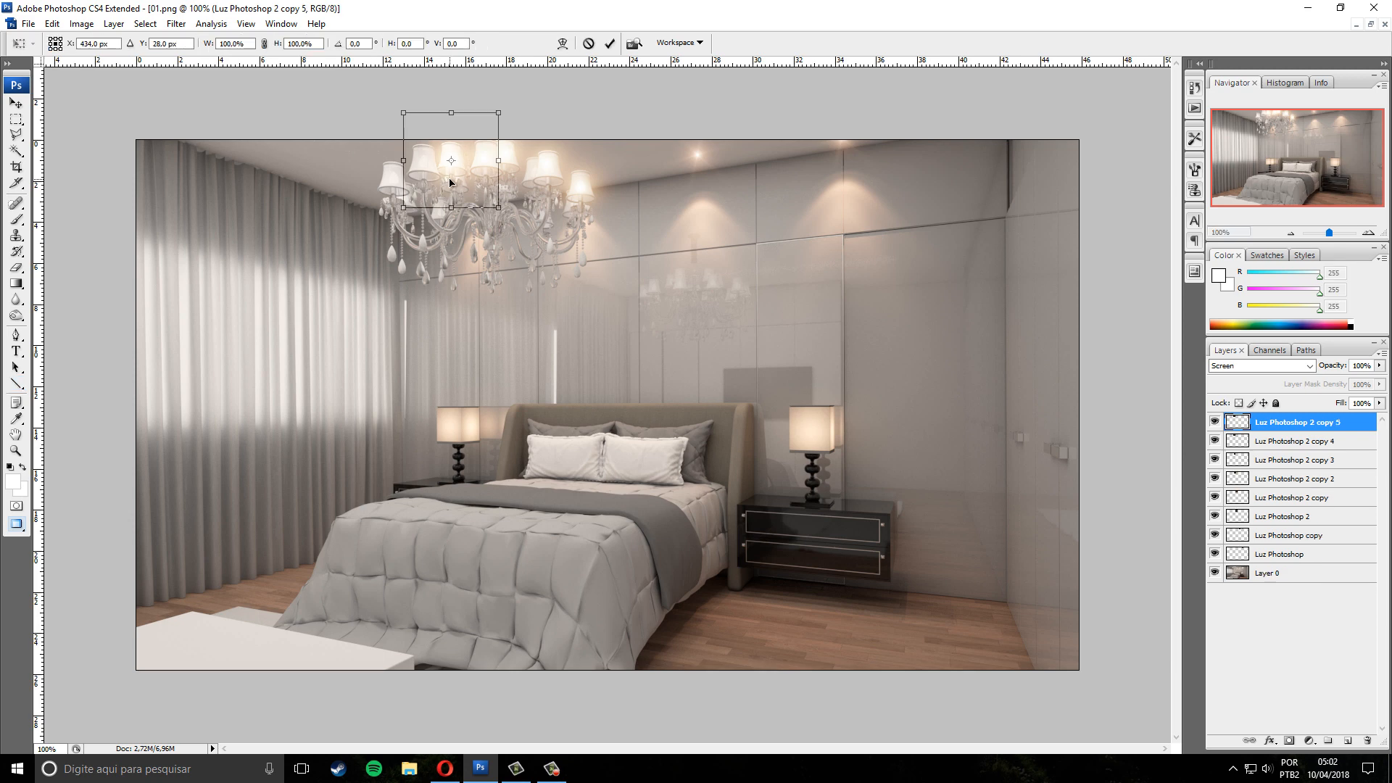
drag(449, 178, 400, 197)
key(Return)
key(ctrl+j)
key(ctrl+t)
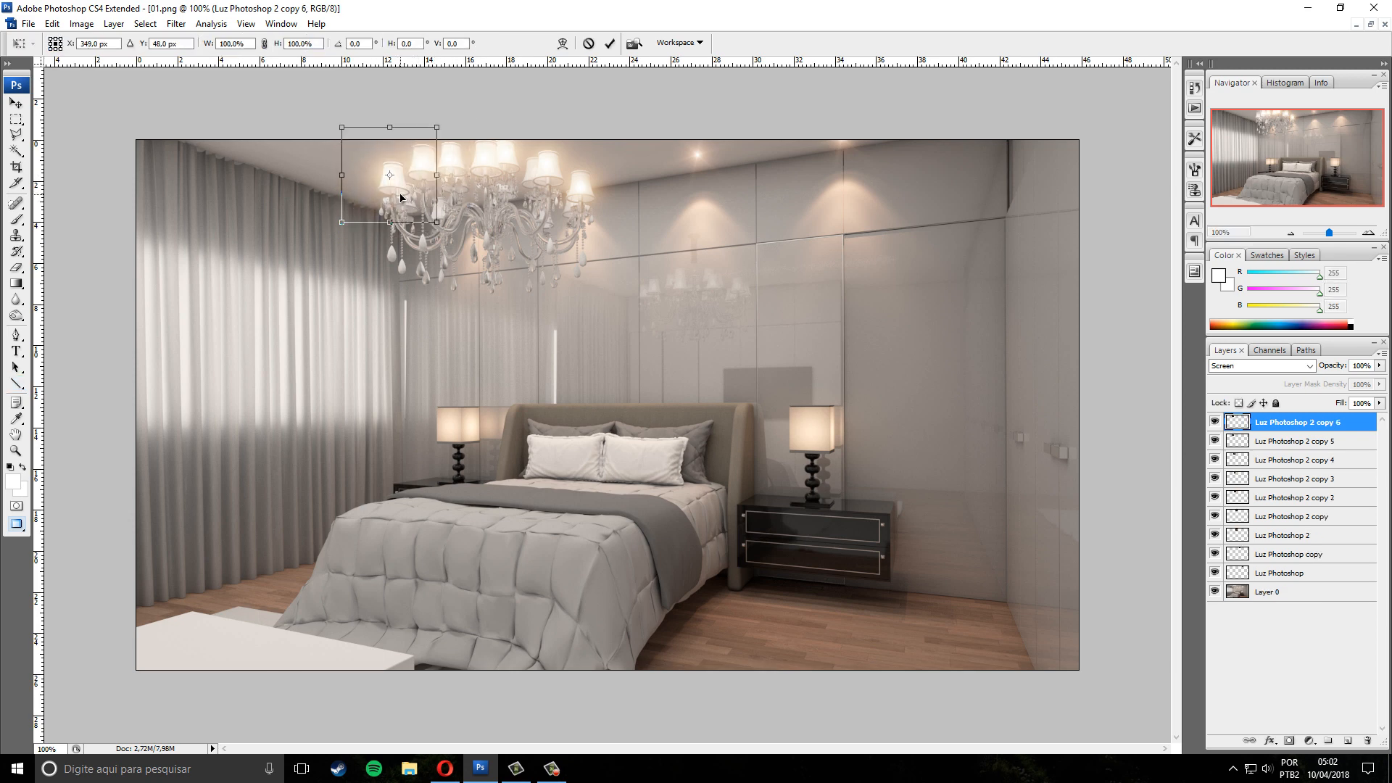
key(Return)
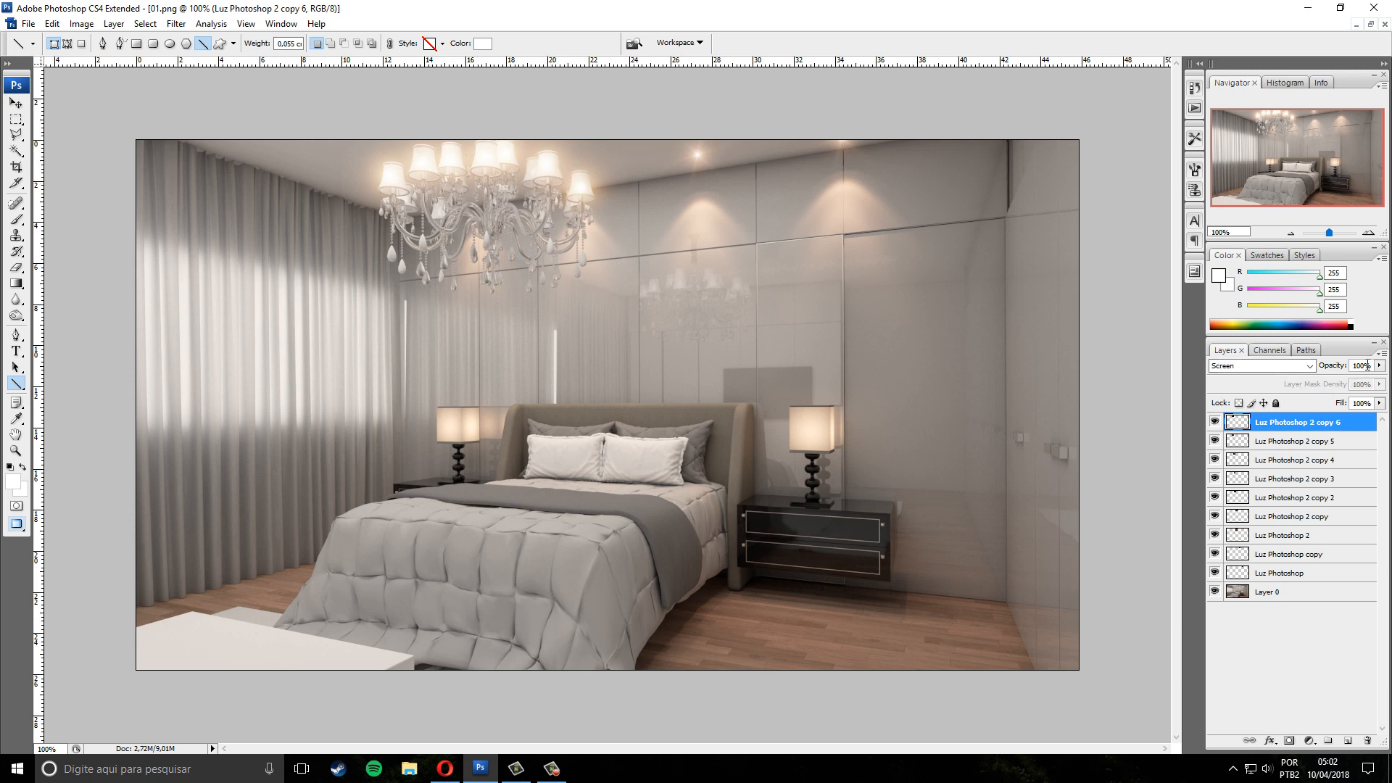
Examine what individual flare layers contribute by hiding and showing several of them in turn
click(1343, 369)
click(1288, 438)
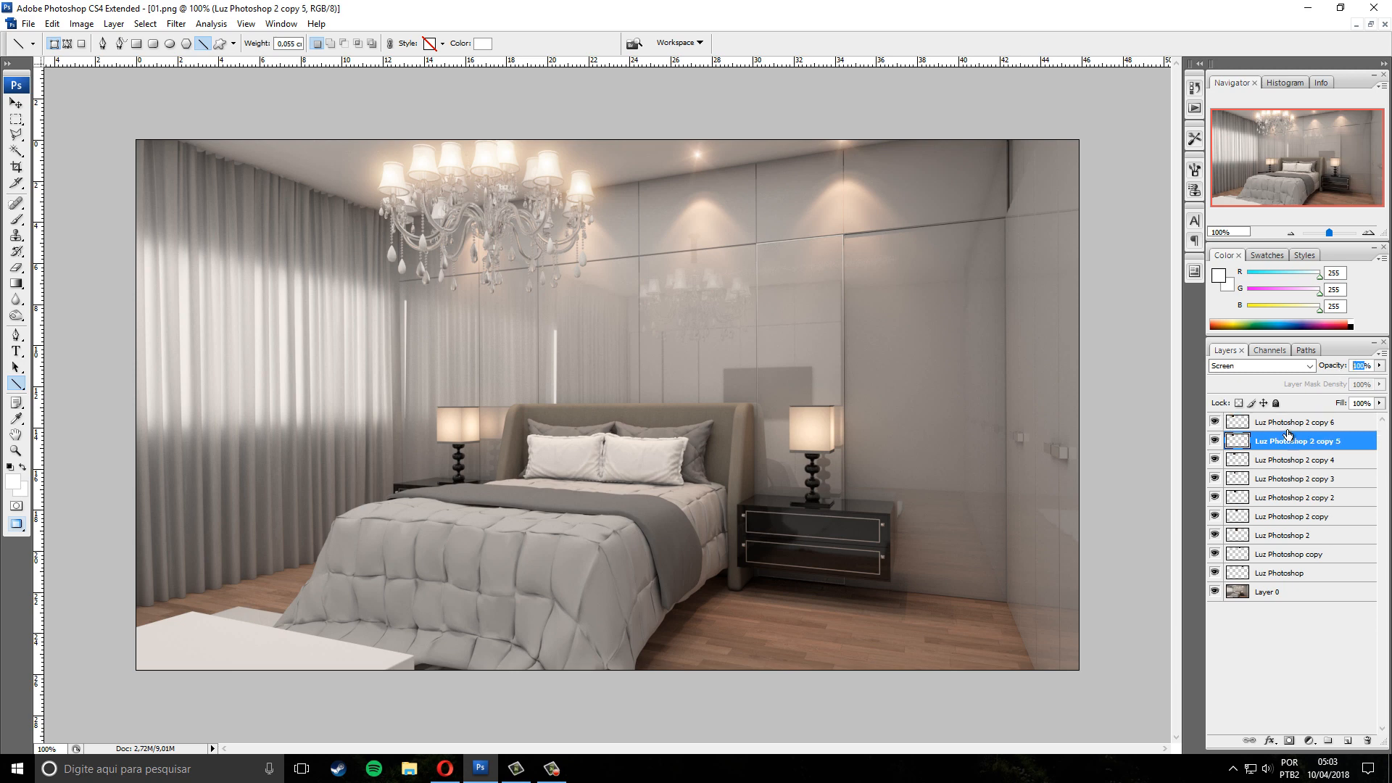
click(1286, 478)
click(1278, 535)
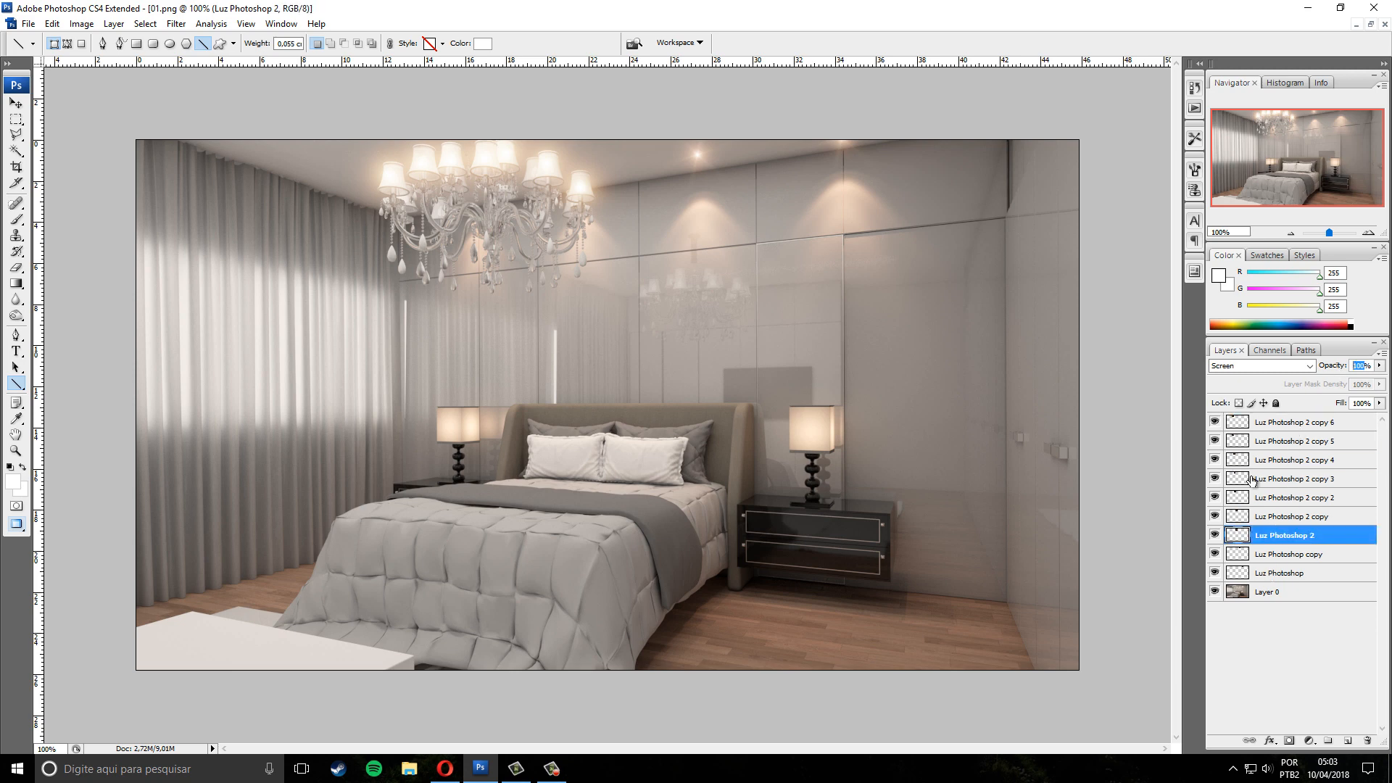
click(1215, 422)
click(1213, 440)
click(1213, 440)
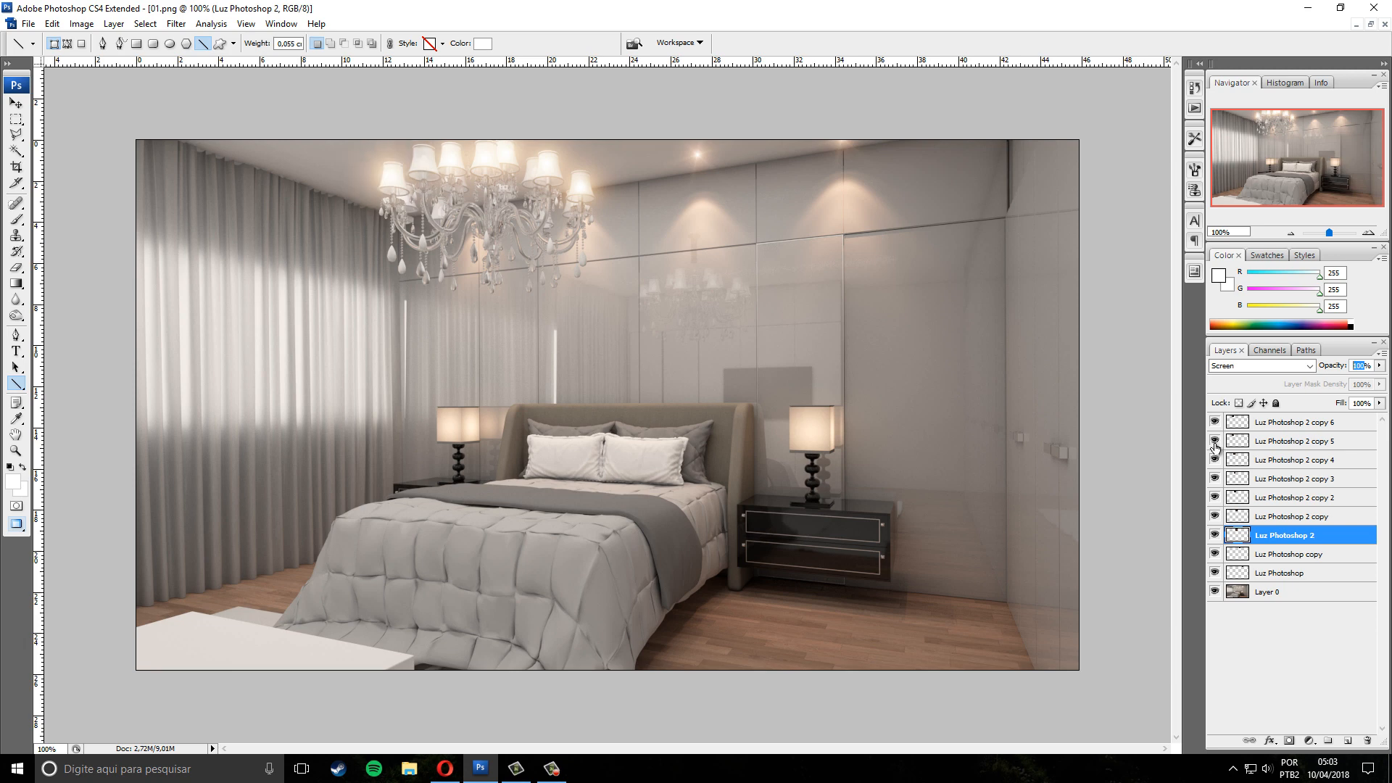
click(1213, 477)
click(1213, 478)
click(1215, 516)
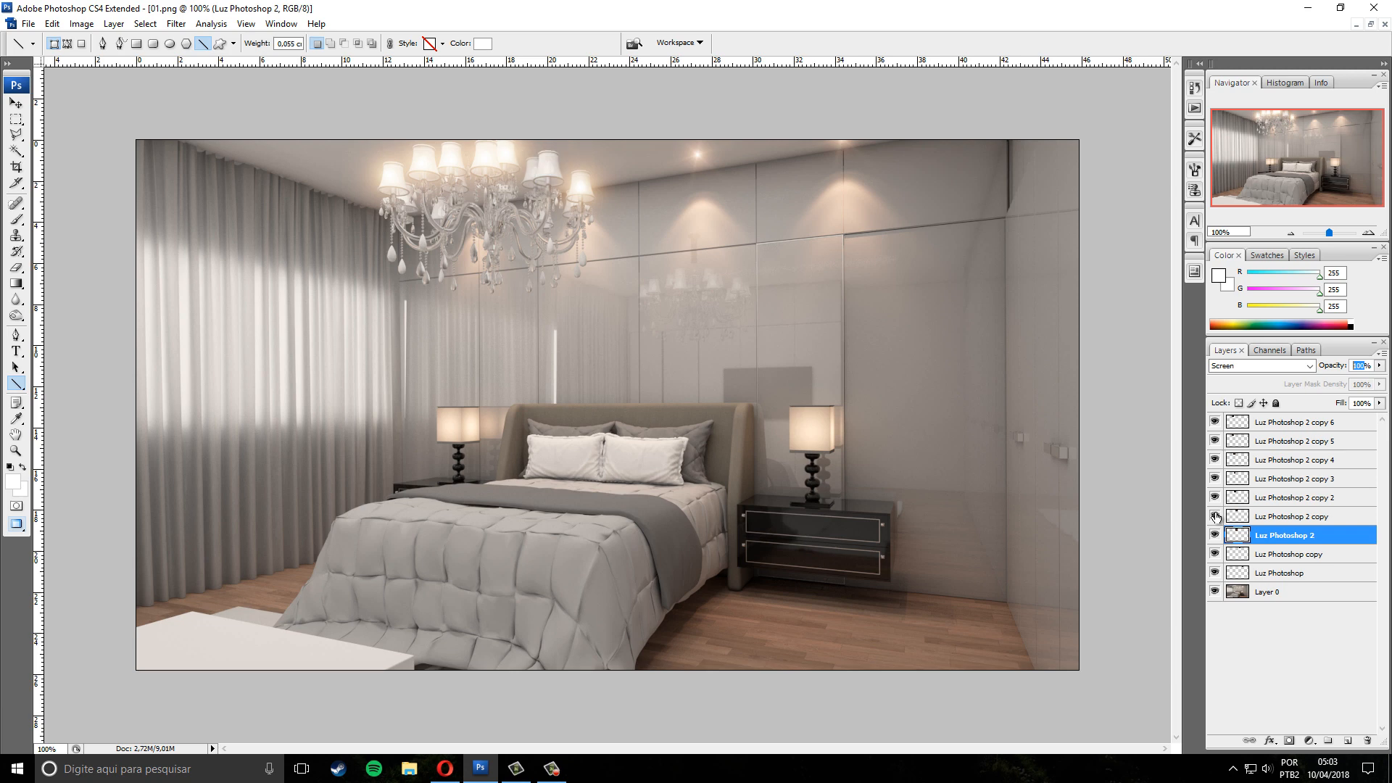
click(1216, 516)
click(1213, 554)
click(1213, 555)
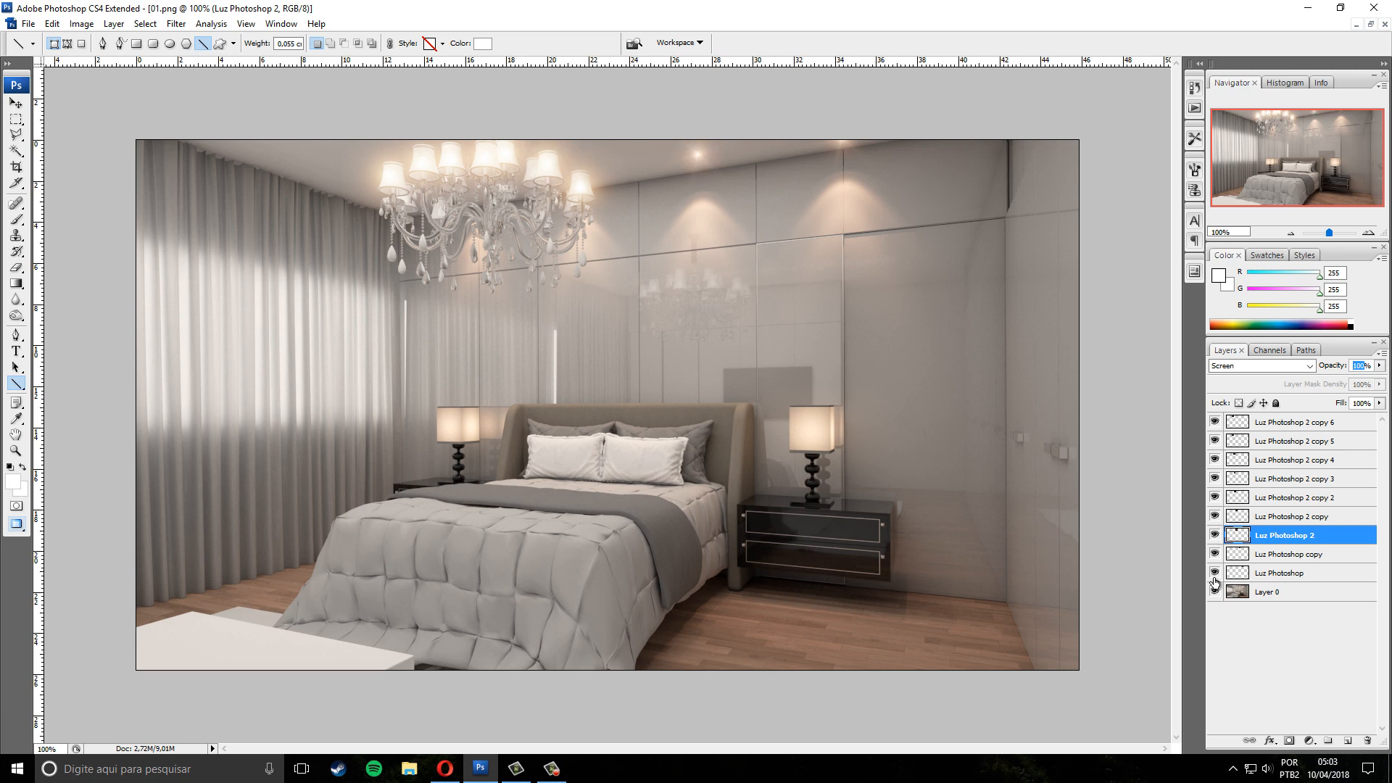
click(1213, 573)
click(1214, 572)
Select Layer 0 and set the Line tool's colour to black (000000)
click(1291, 597)
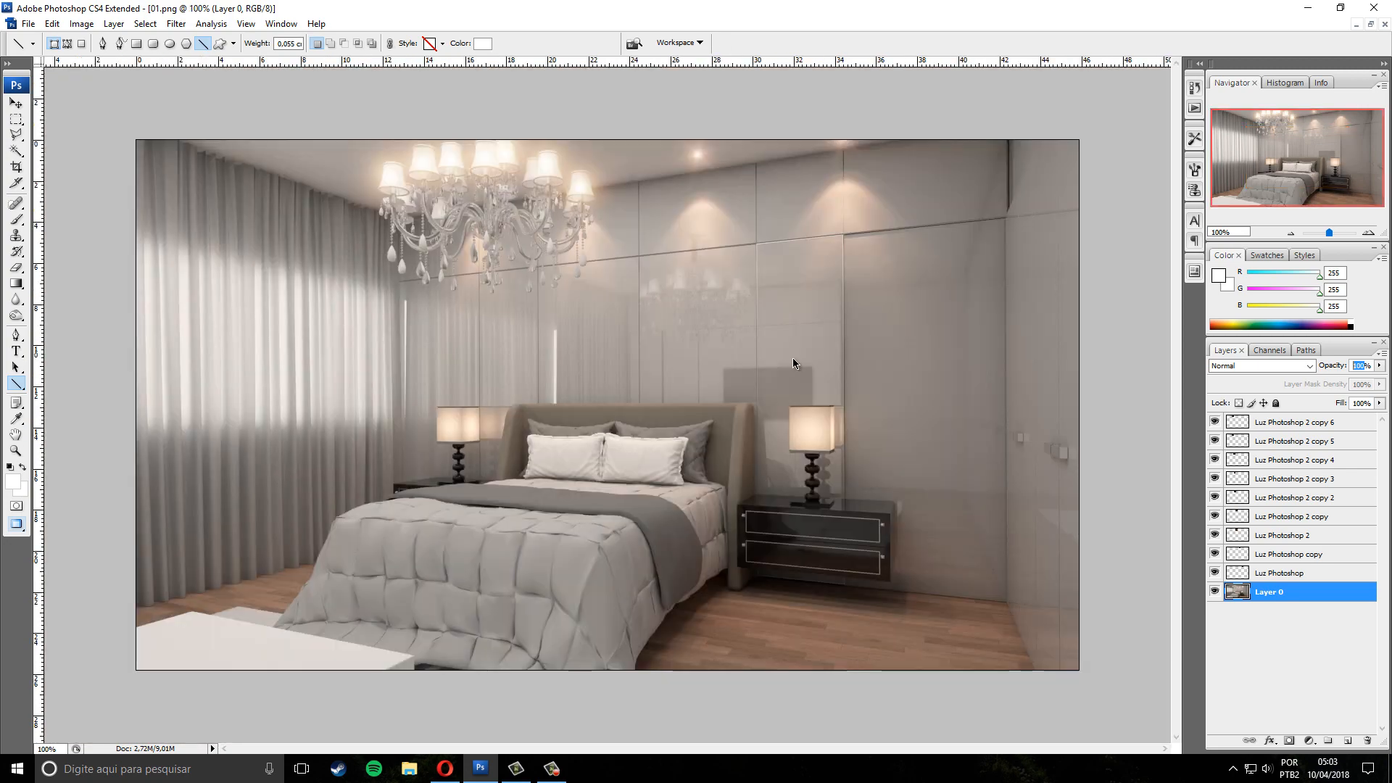
key(ctrl+plus)
key(ctrl+minus)
key(ctrl+plus)
key(ctrl+minus)
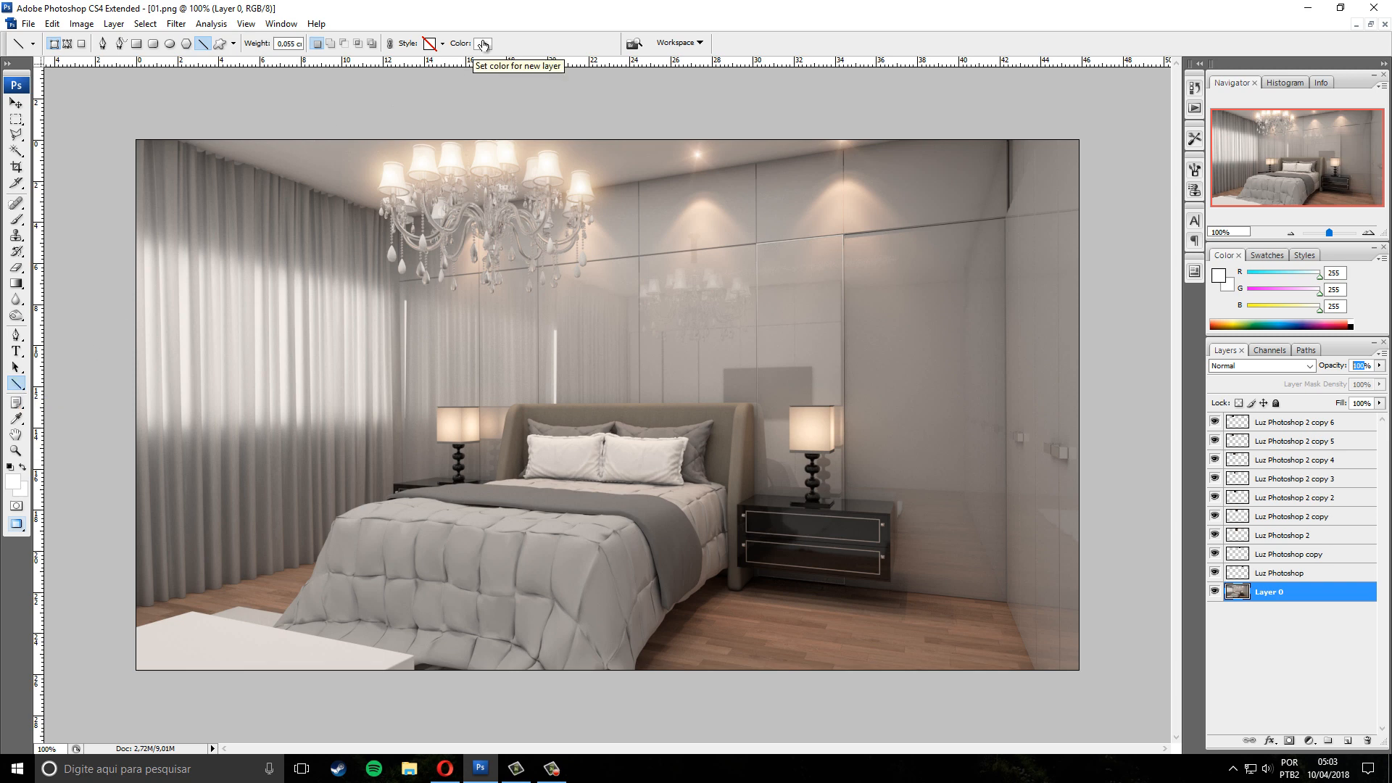
key(i)
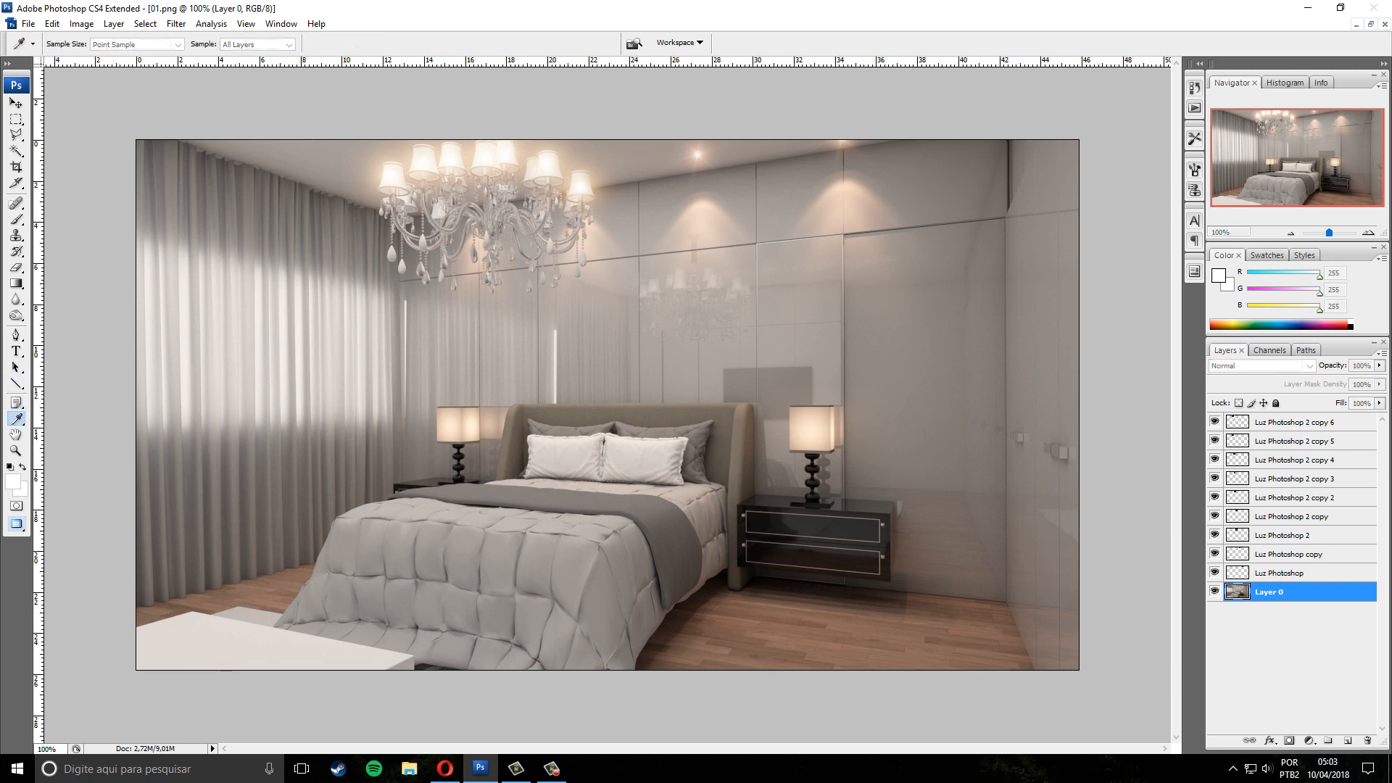
drag(1391, 311, 562, 182)
drag(597, 311, 390, 459)
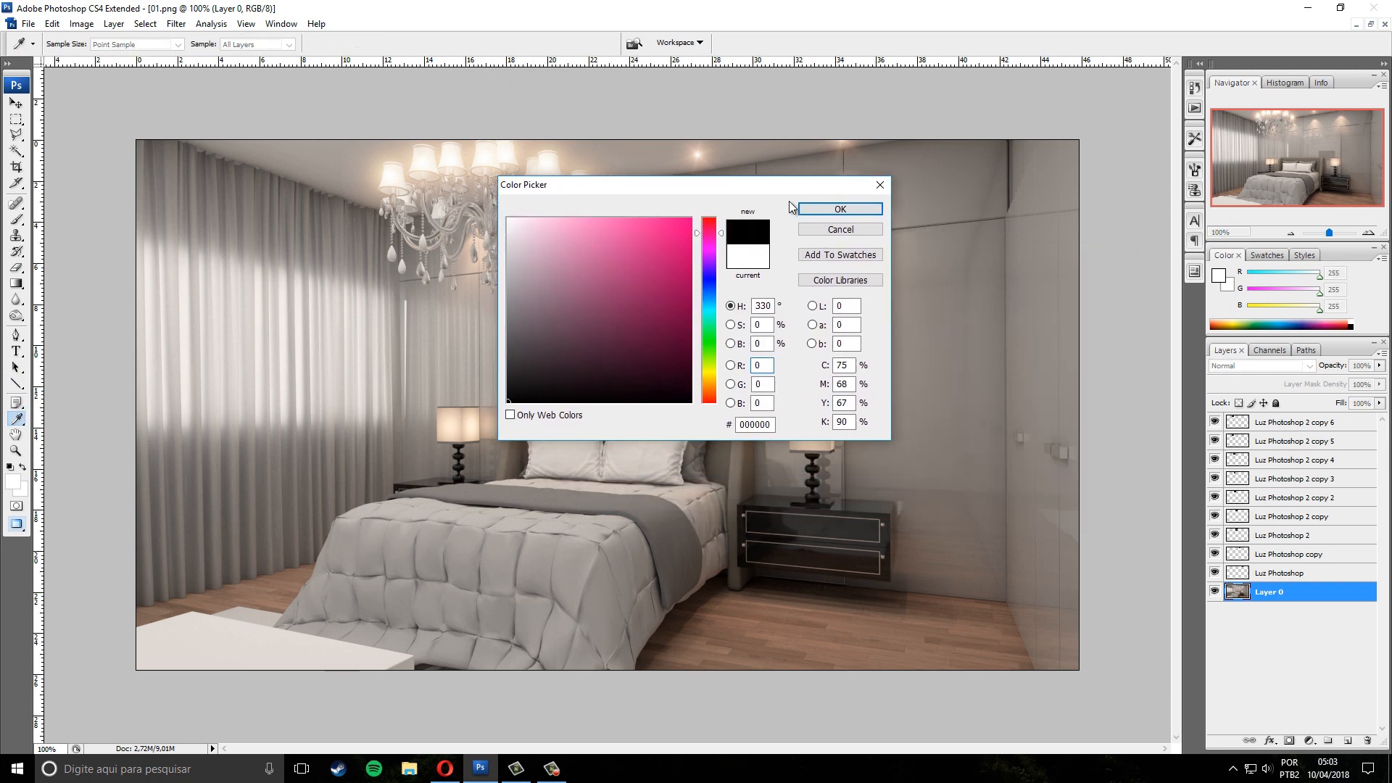
click(815, 208)
Try two diagonal test lines across the wall panels, undoing each one
drag(926, 227, 1036, 386)
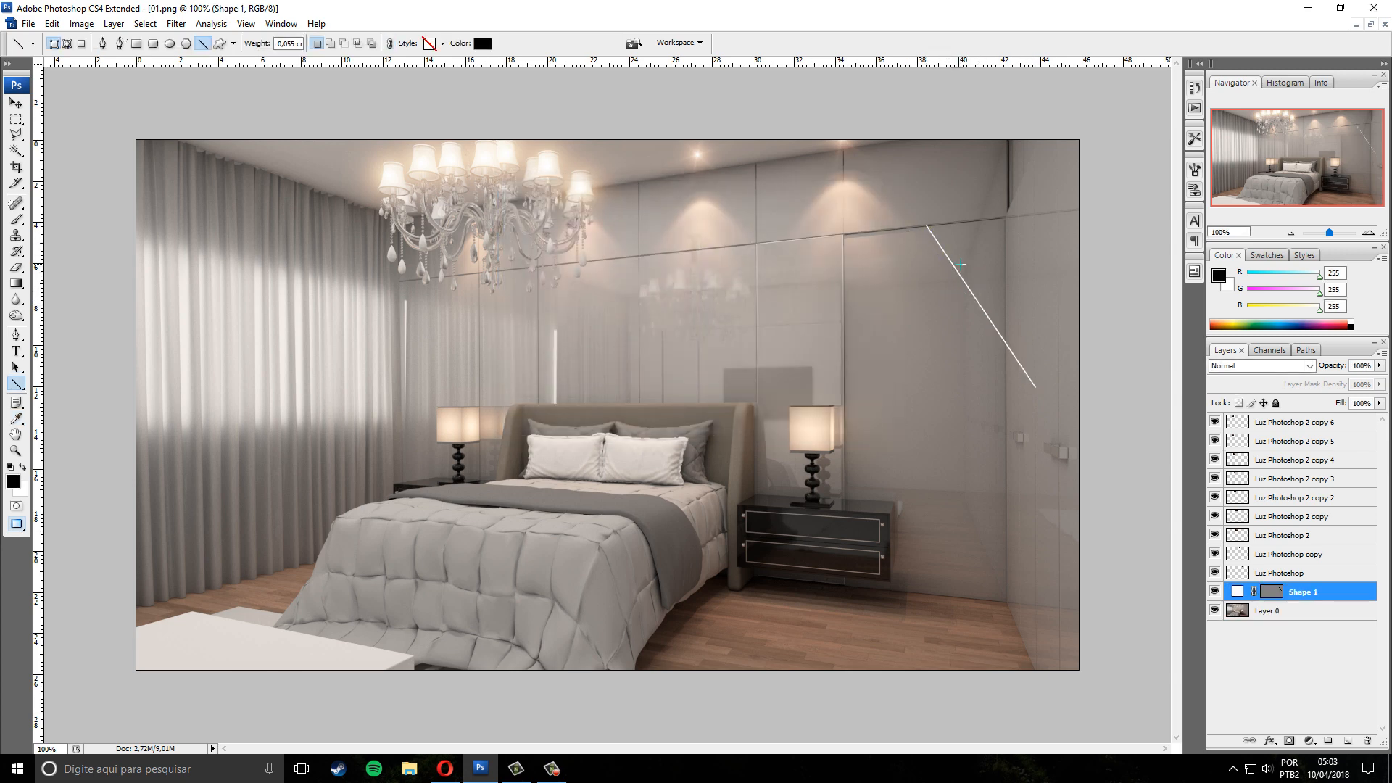
key(ctrl+z)
drag(770, 210, 906, 389)
key(ctrl+z)
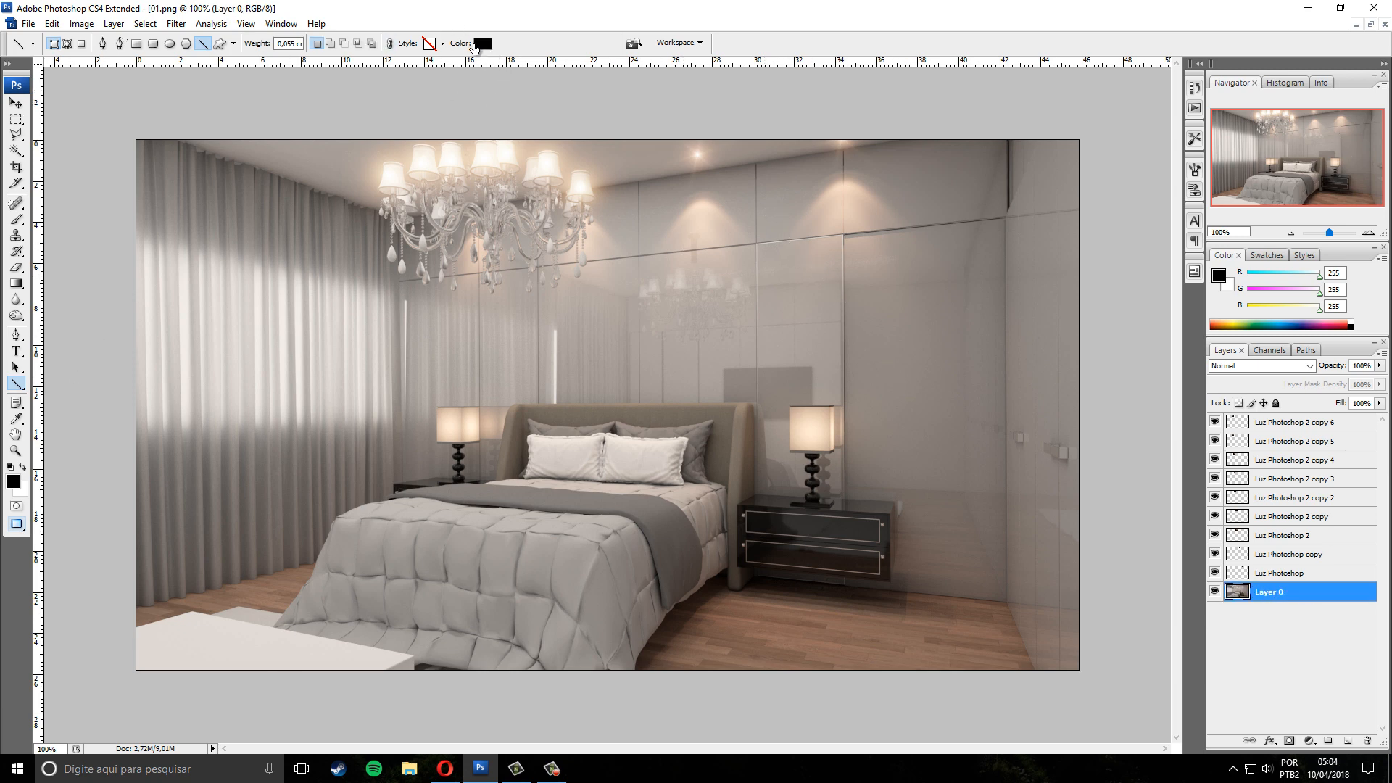
Try the Line tool with a pink colour (ff007f) on two diagonal test lines across the wall, undoing each
click(476, 45)
drag(567, 261, 758, 153)
click(824, 209)
drag(772, 216, 912, 346)
key(Return)
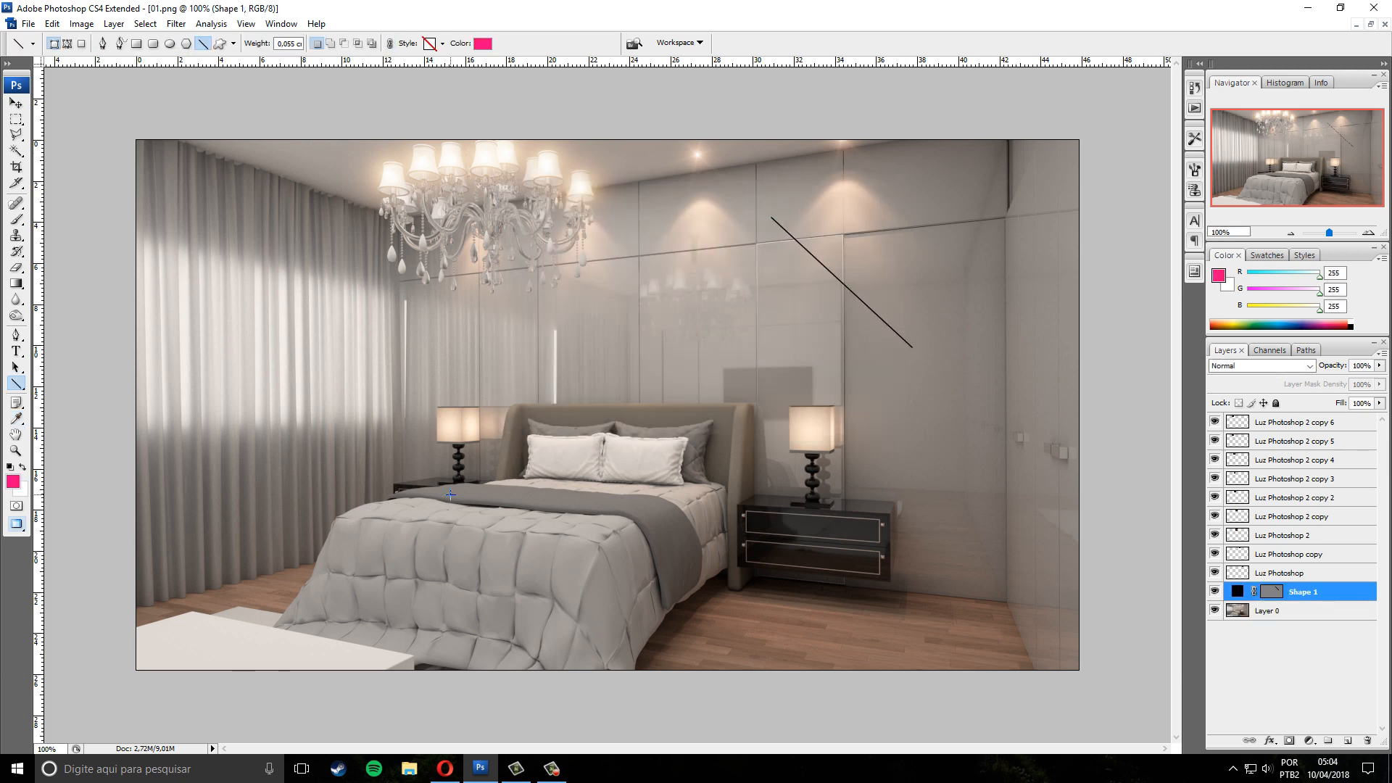
key(ctrl+z)
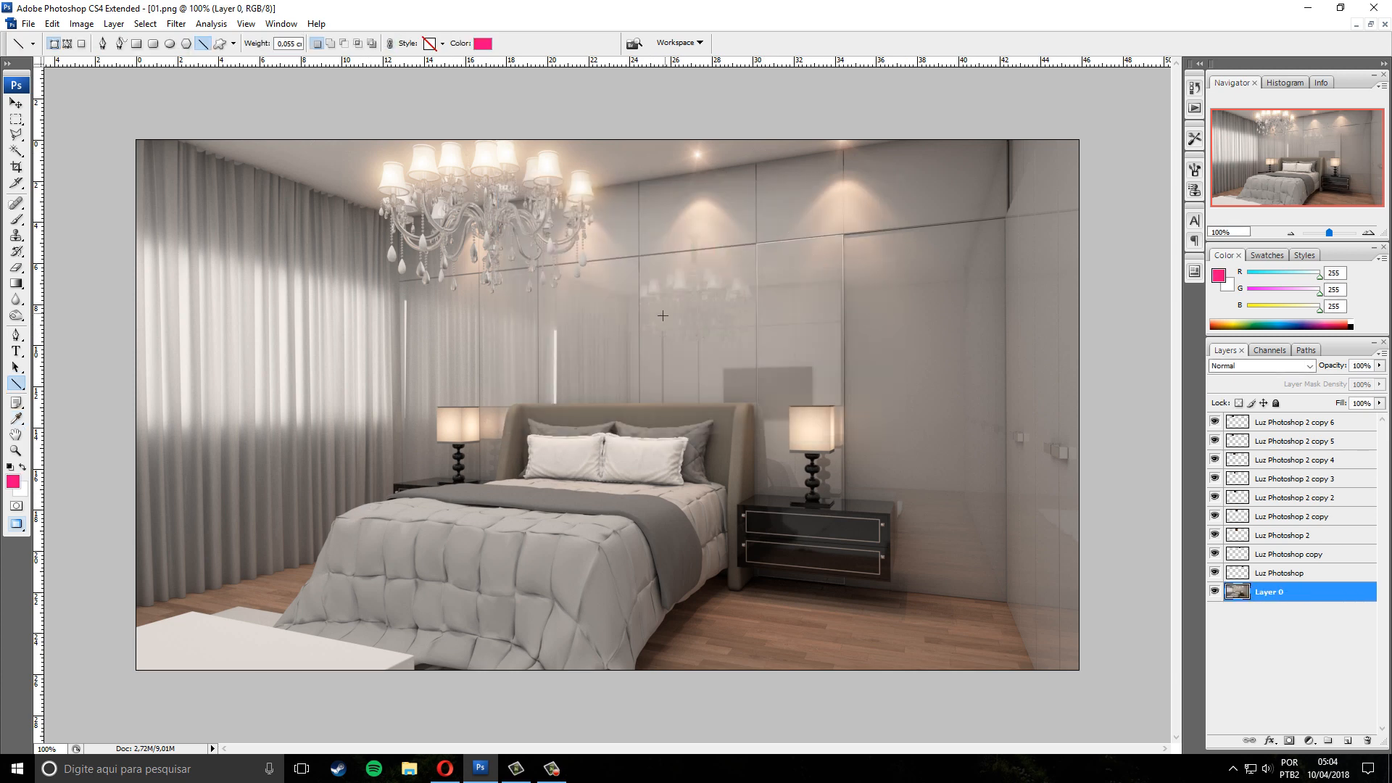
drag(682, 259, 938, 417)
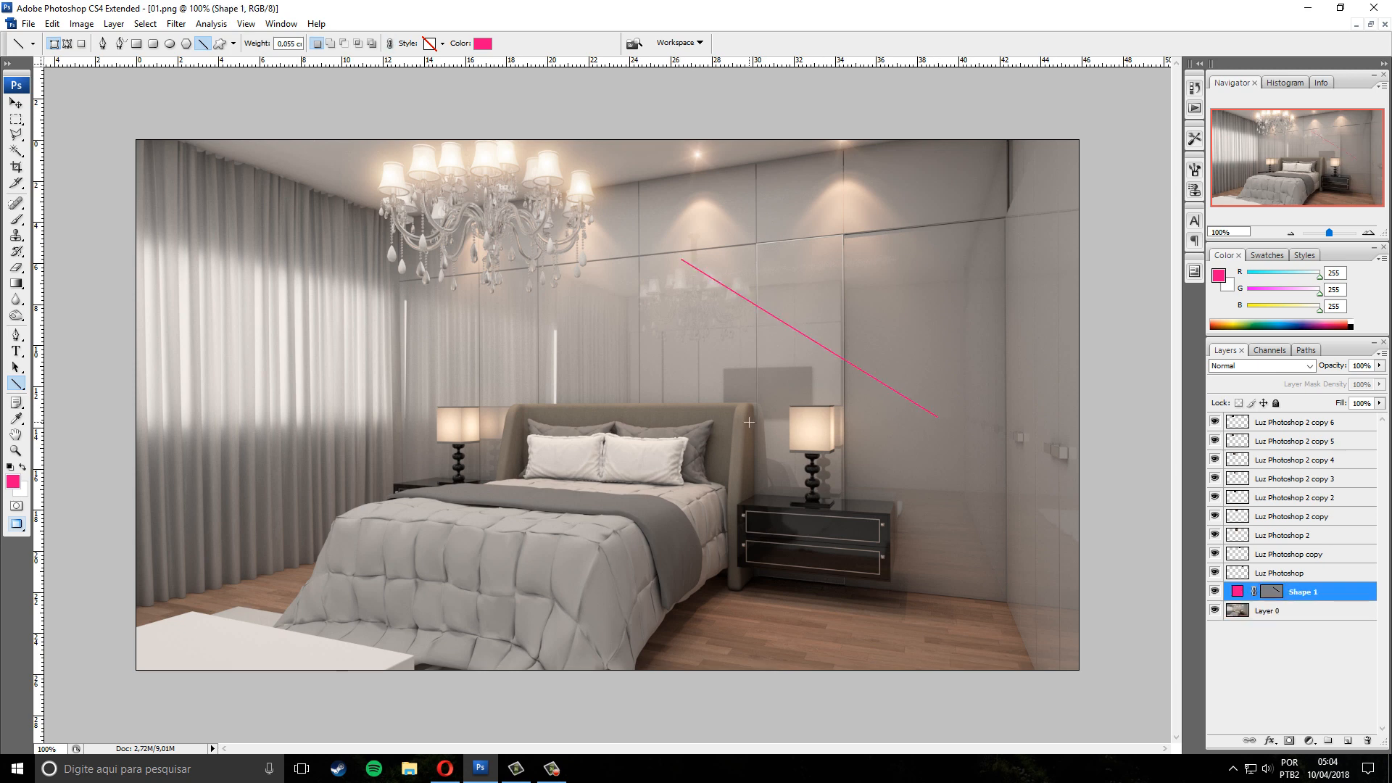
key(ctrl+z)
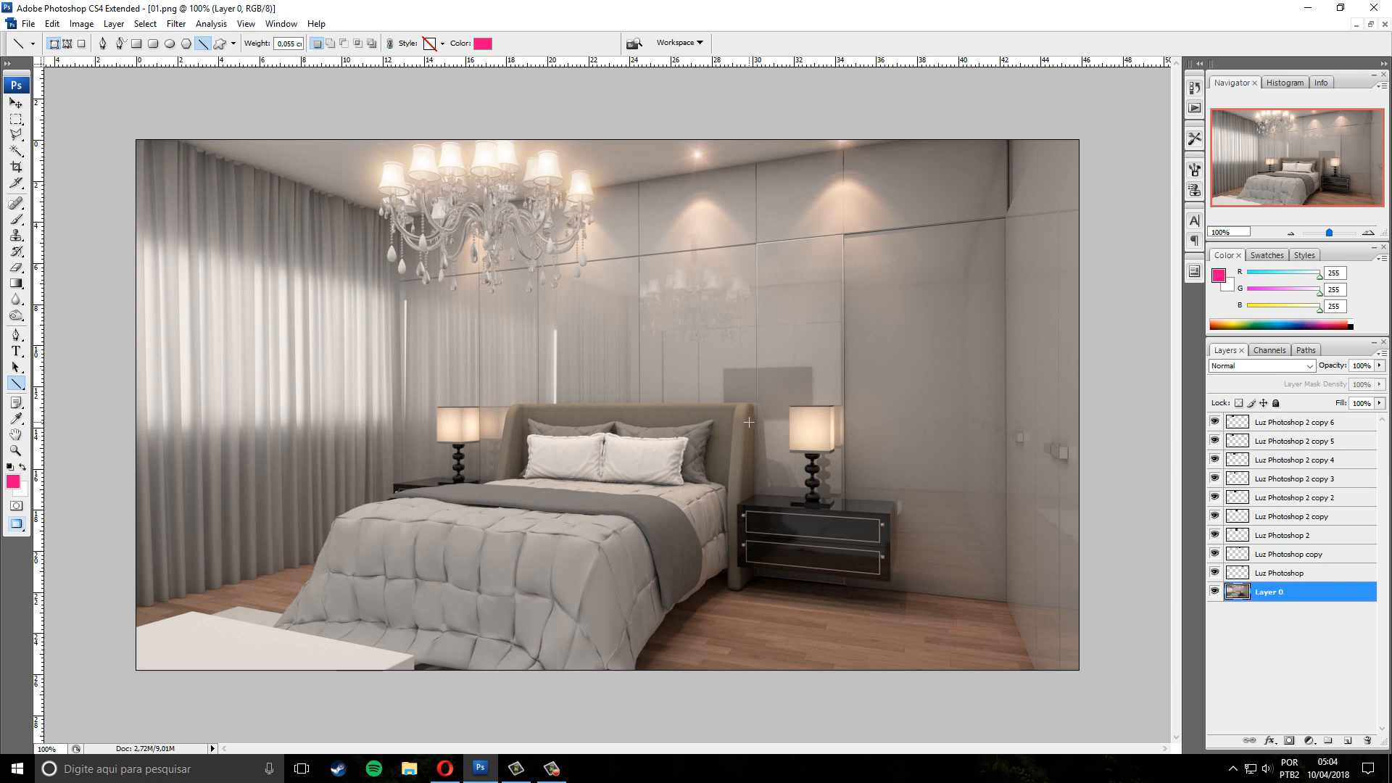
Set the line colour back to black (000000), checking it with a diagonal test line on the wall that is undone
click(477, 49)
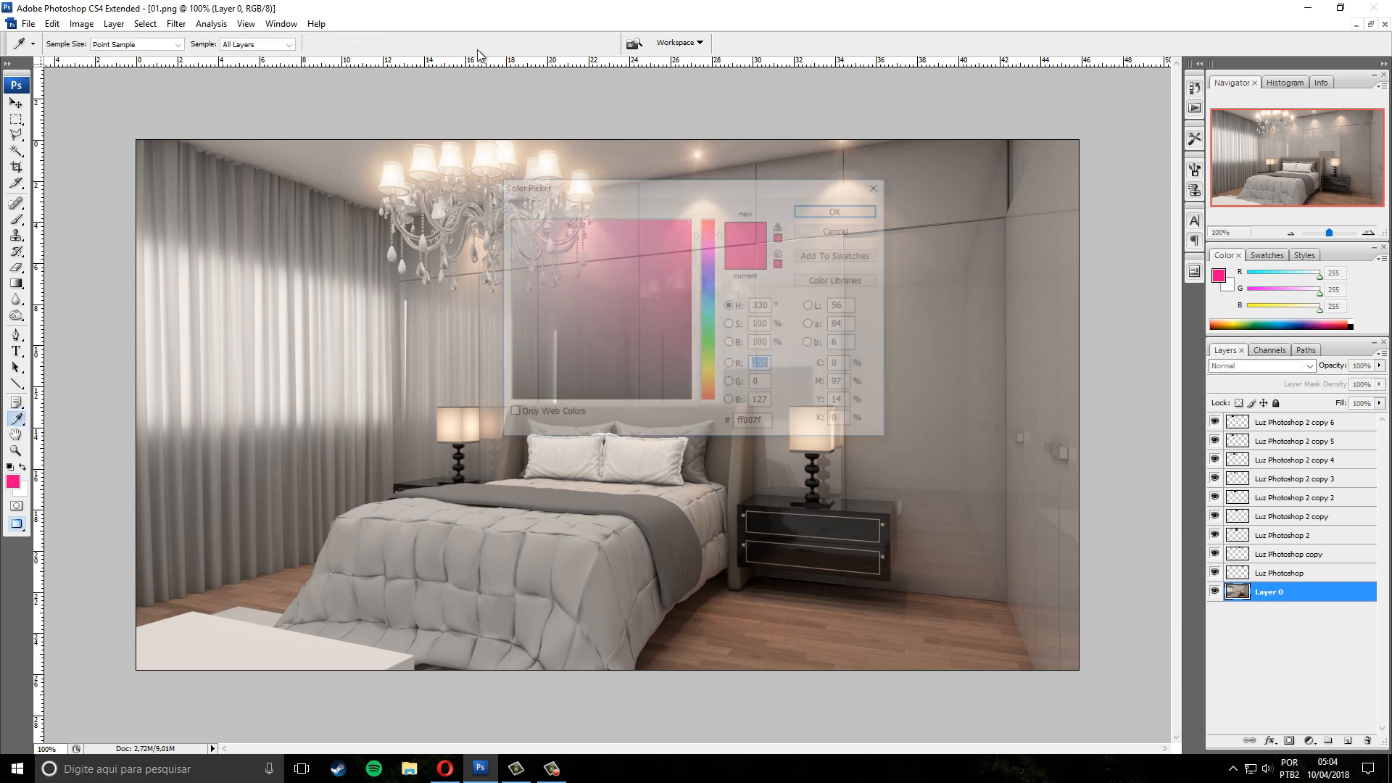
drag(586, 274, 433, 470)
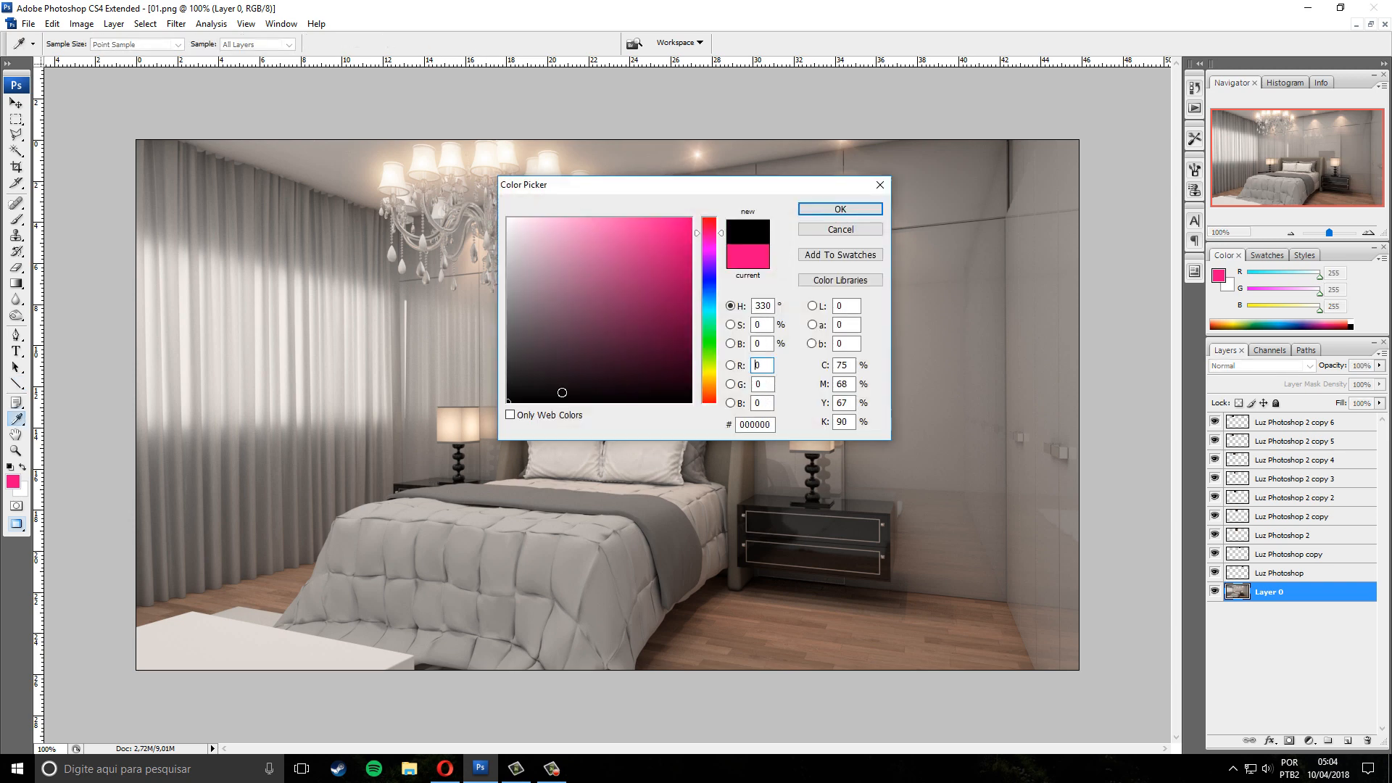
click(839, 209)
drag(687, 382, 904, 221)
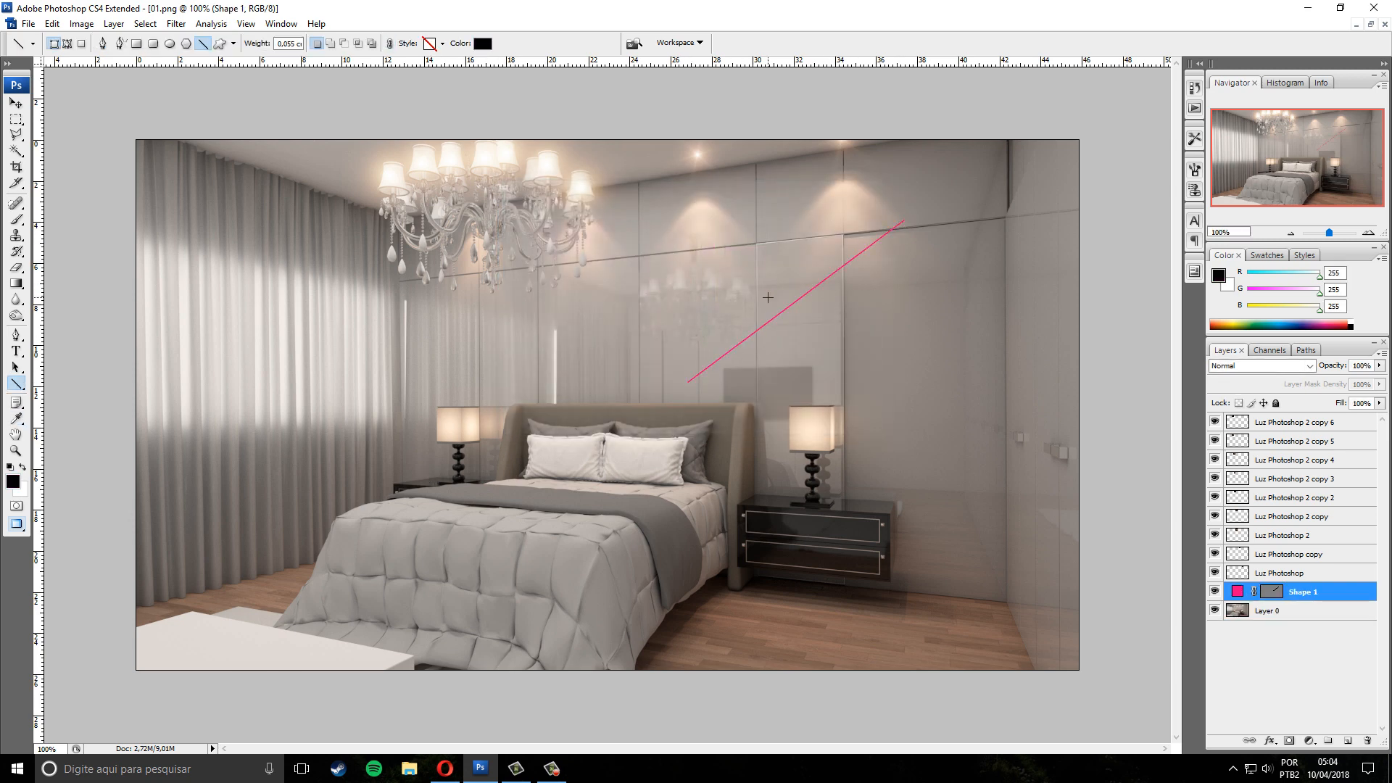
key(ctrl+z)
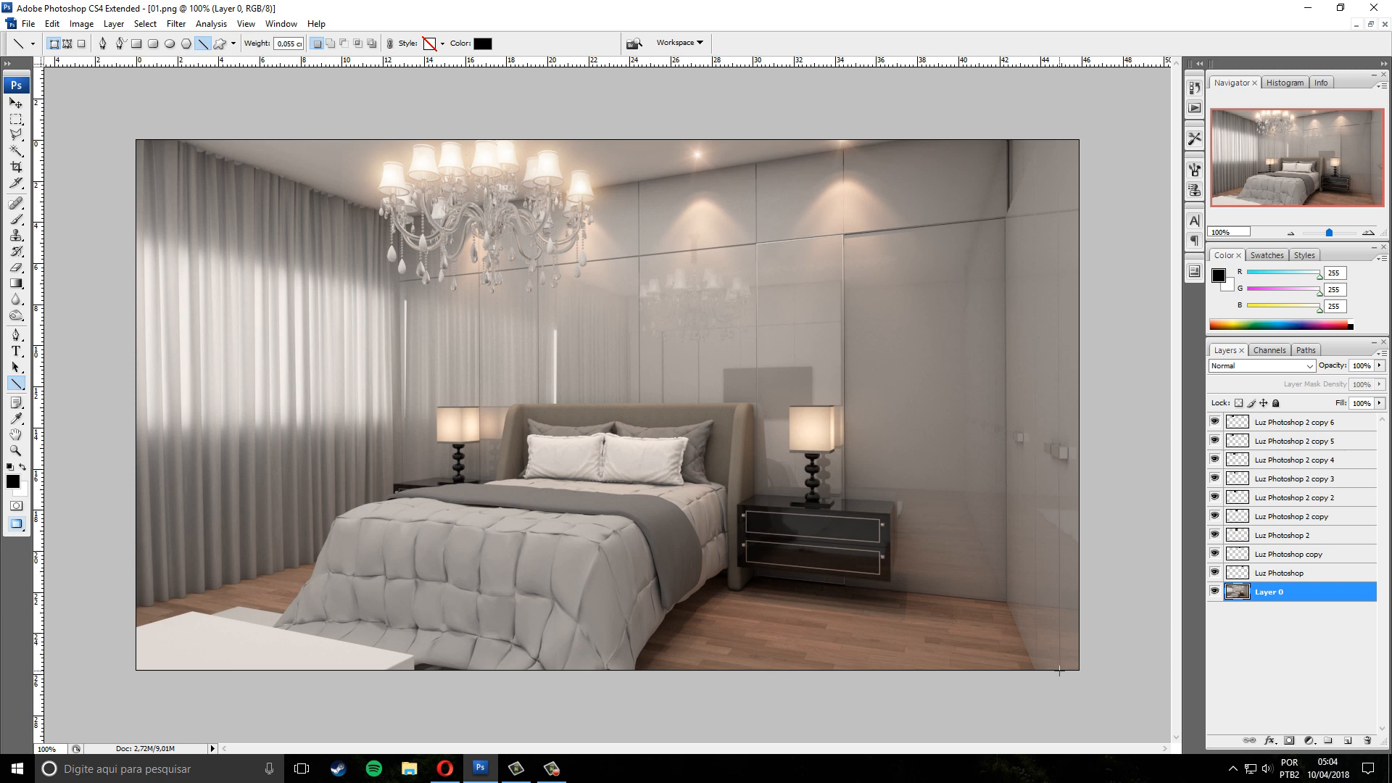
Draw three full-height vertical black lines over the wardrobe doors at the right side of the image to mark their joints
drag(1058, 671, 1058, 119)
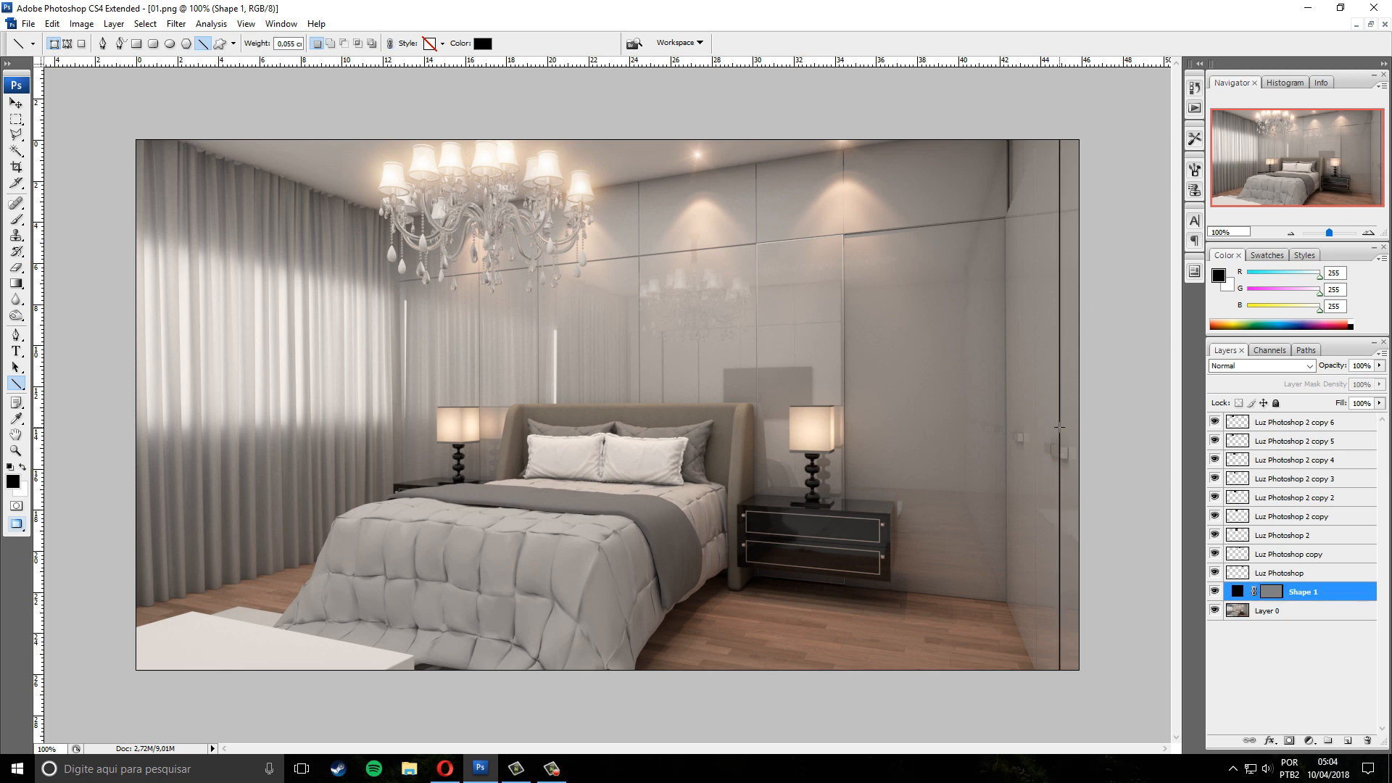
key(ctrl+plus)
drag(919, 485, 503, 332)
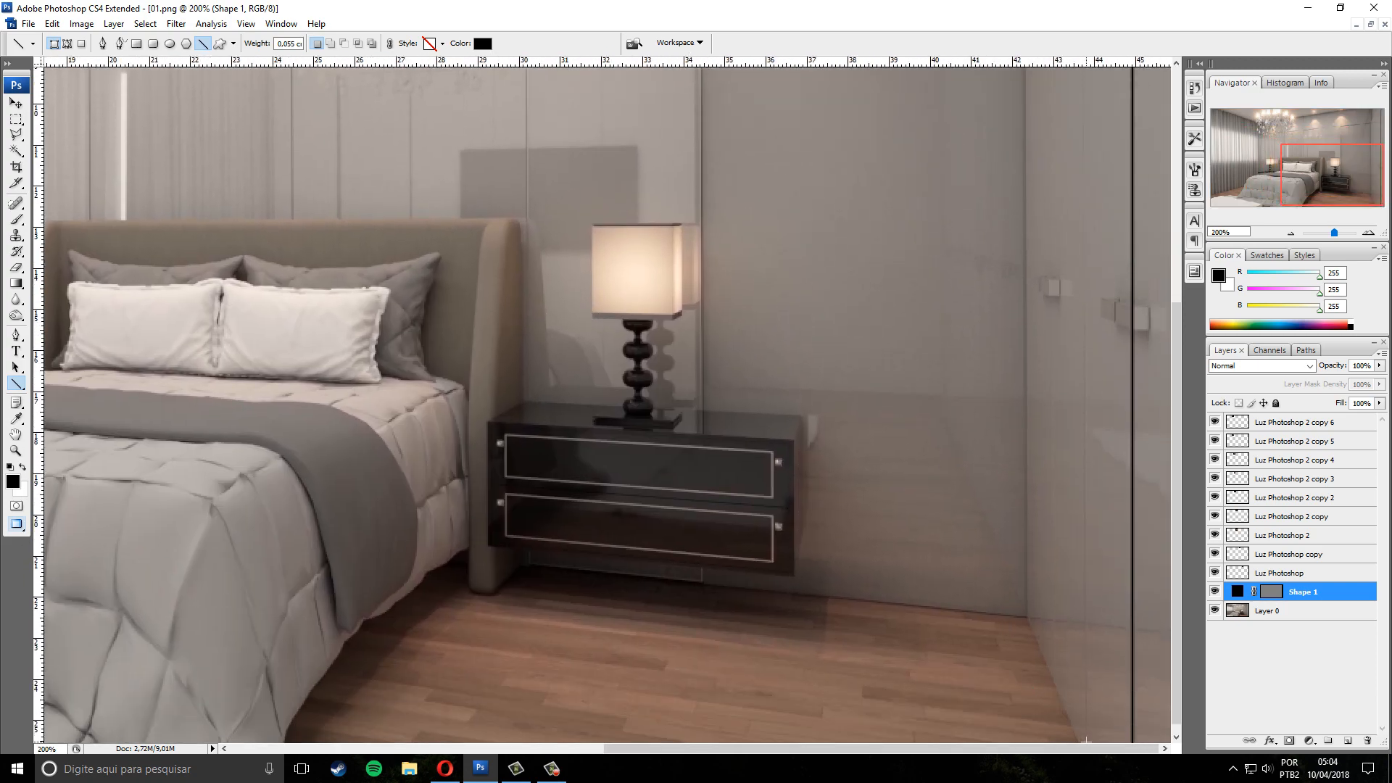
drag(1085, 739, 1081, 86)
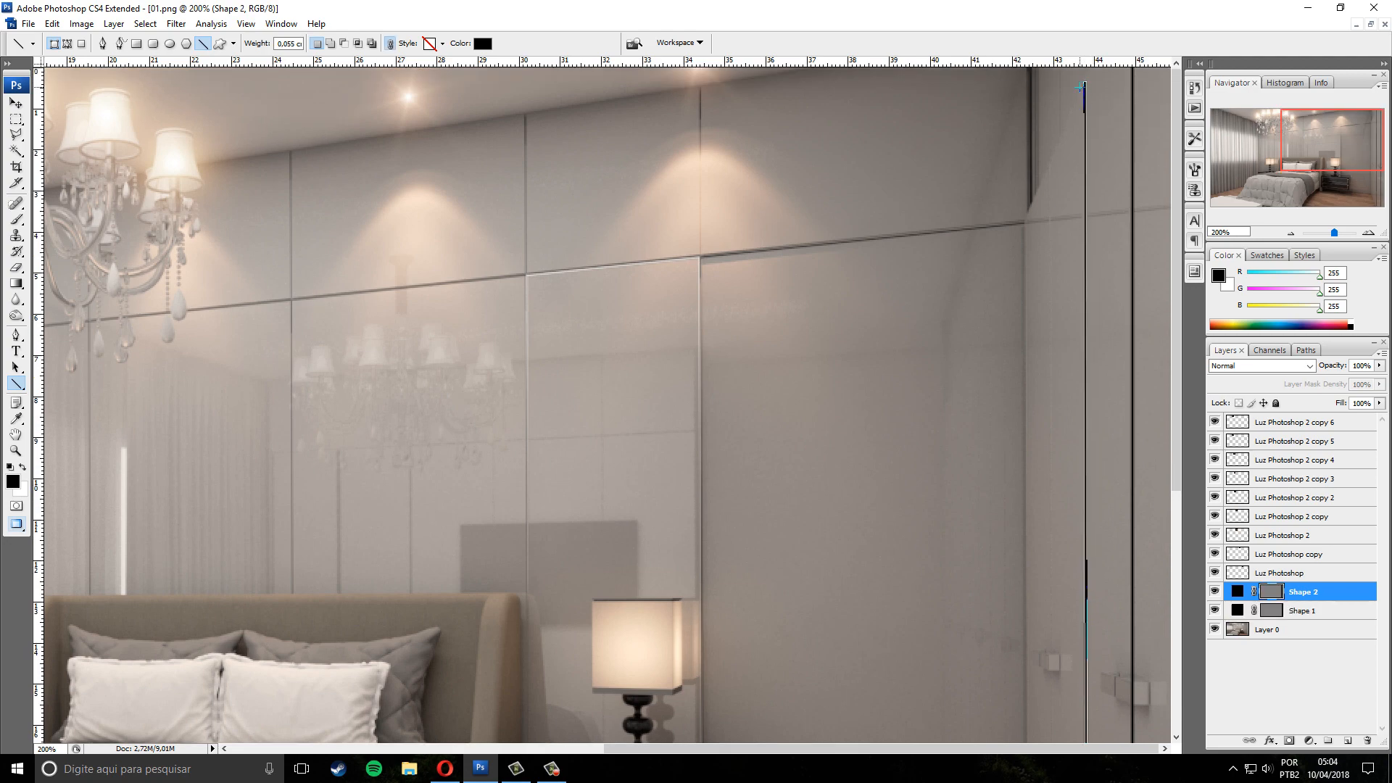
drag(1046, 158, 1050, 672)
drag(946, 440, 1078, 585)
key(ctrl+minus)
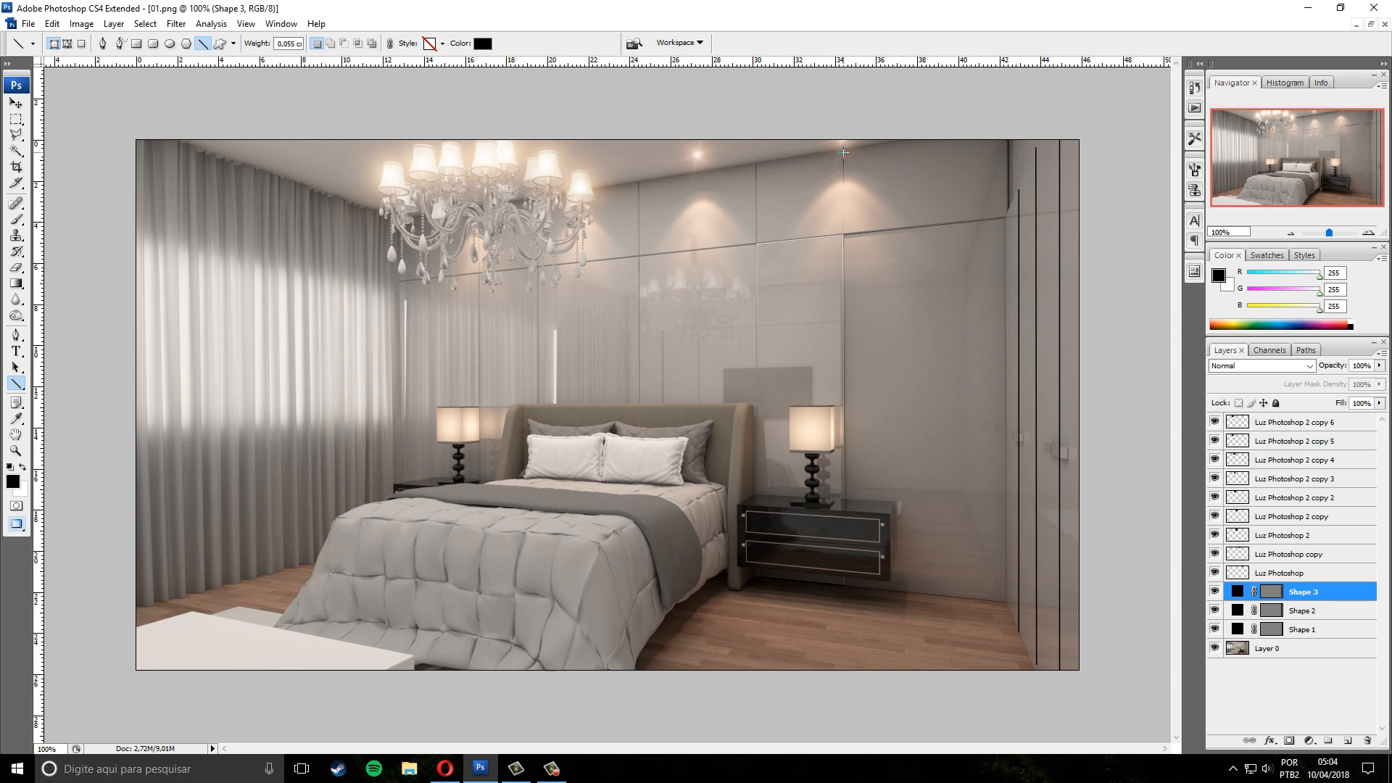
Try a vertical black line along the wall panel joint beside the right bedside lamp
drag(844, 151, 844, 500)
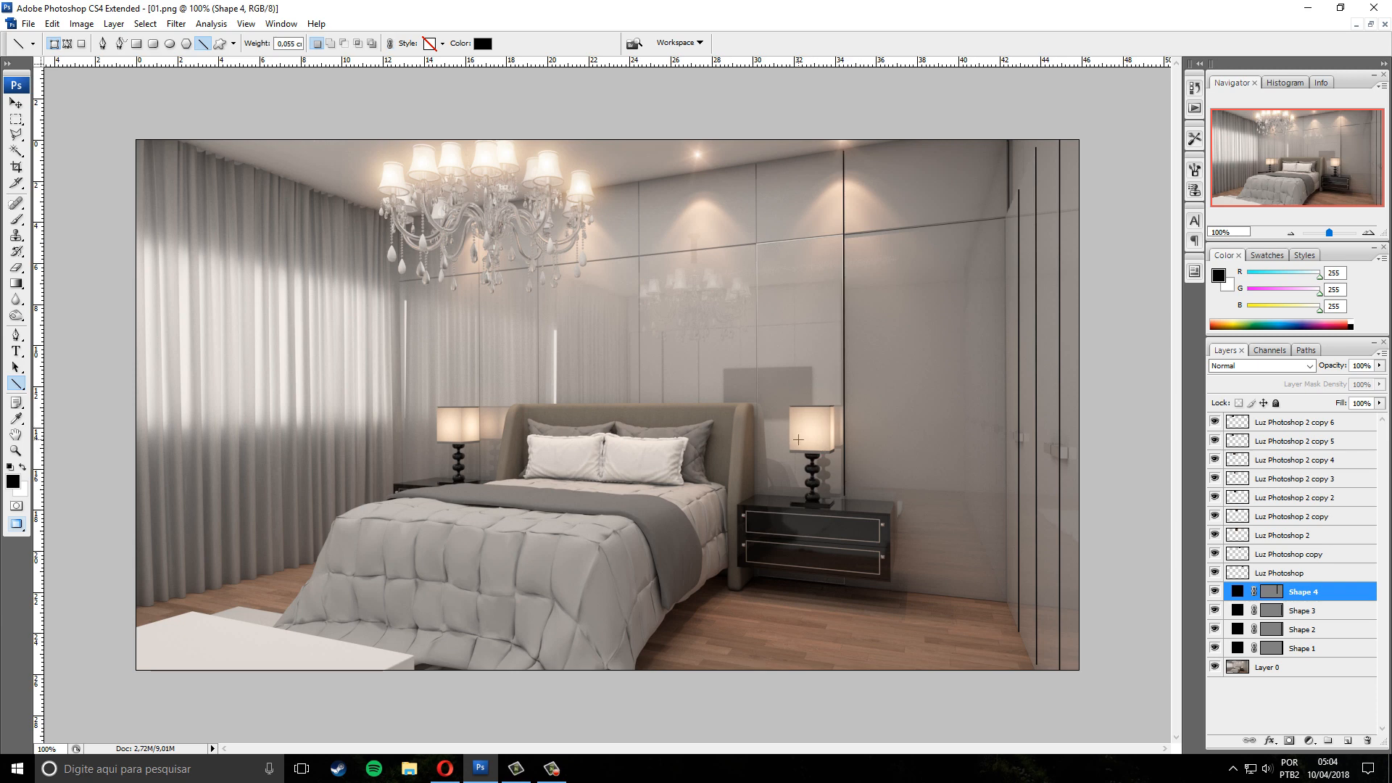
key(ctrl+z)
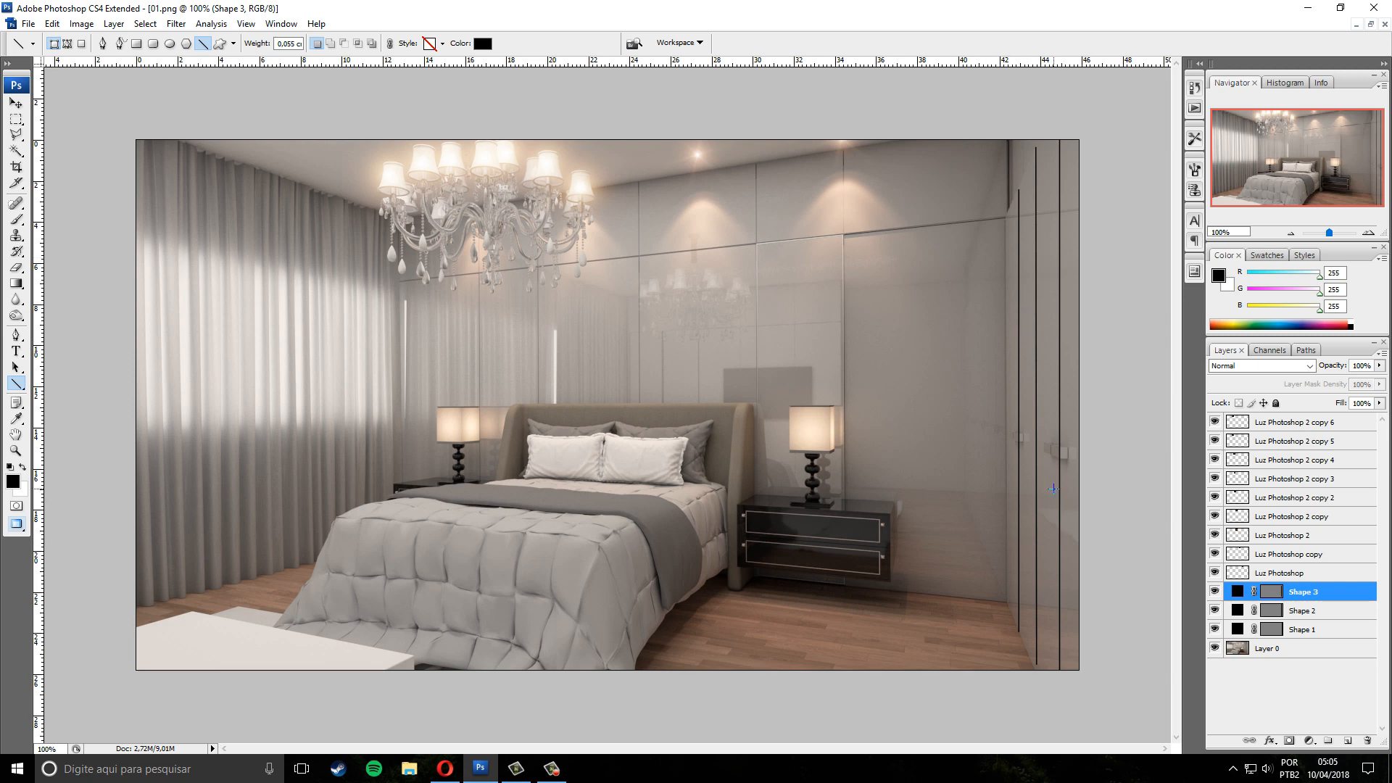
shift+click(1316, 629)
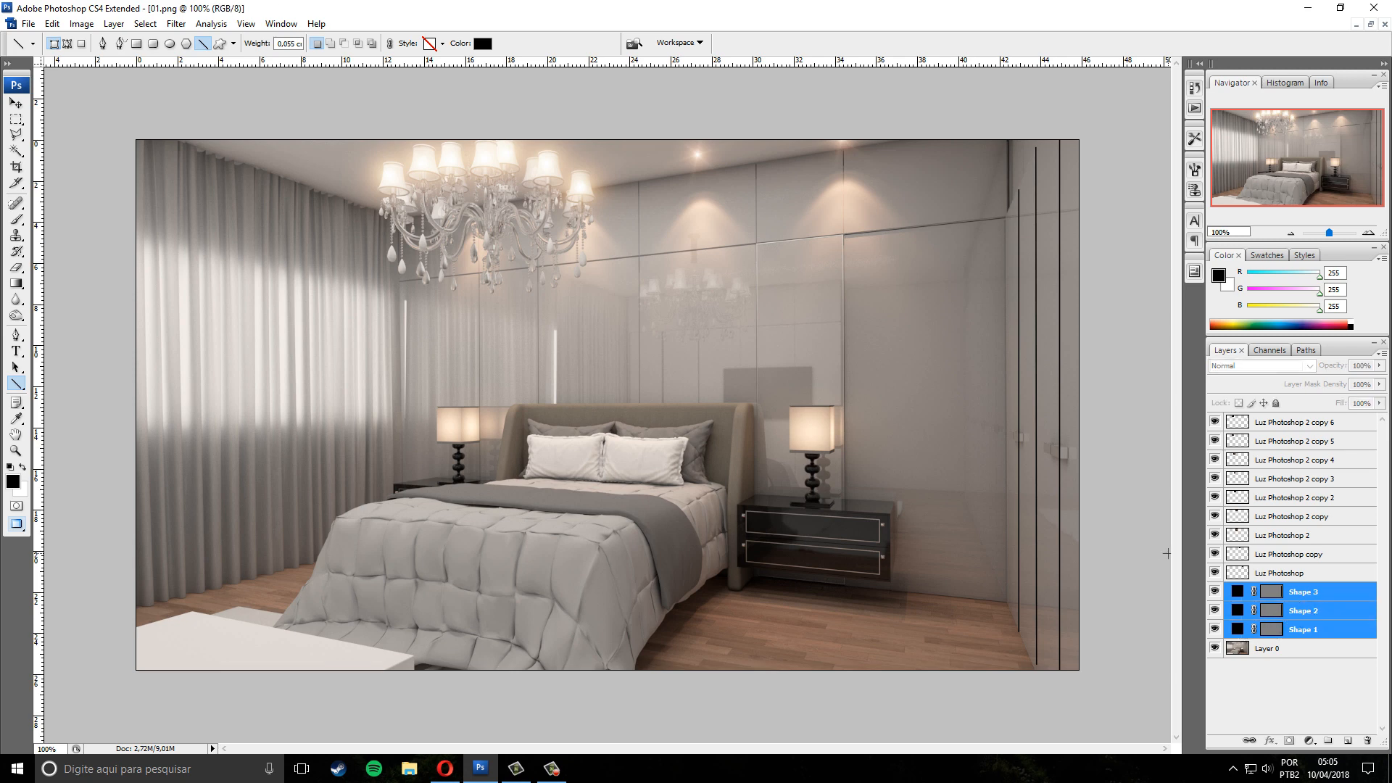
click(1276, 693)
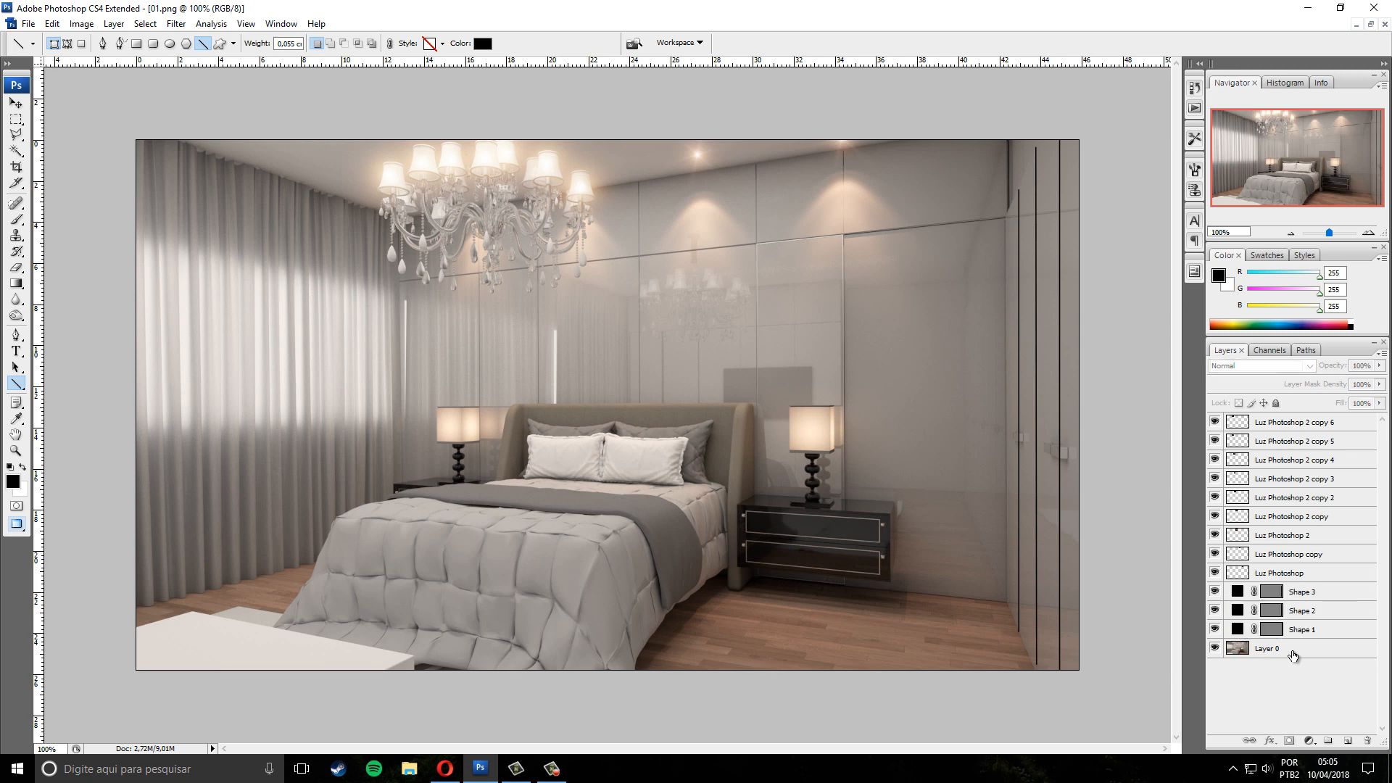
click(1297, 599)
click(1298, 611)
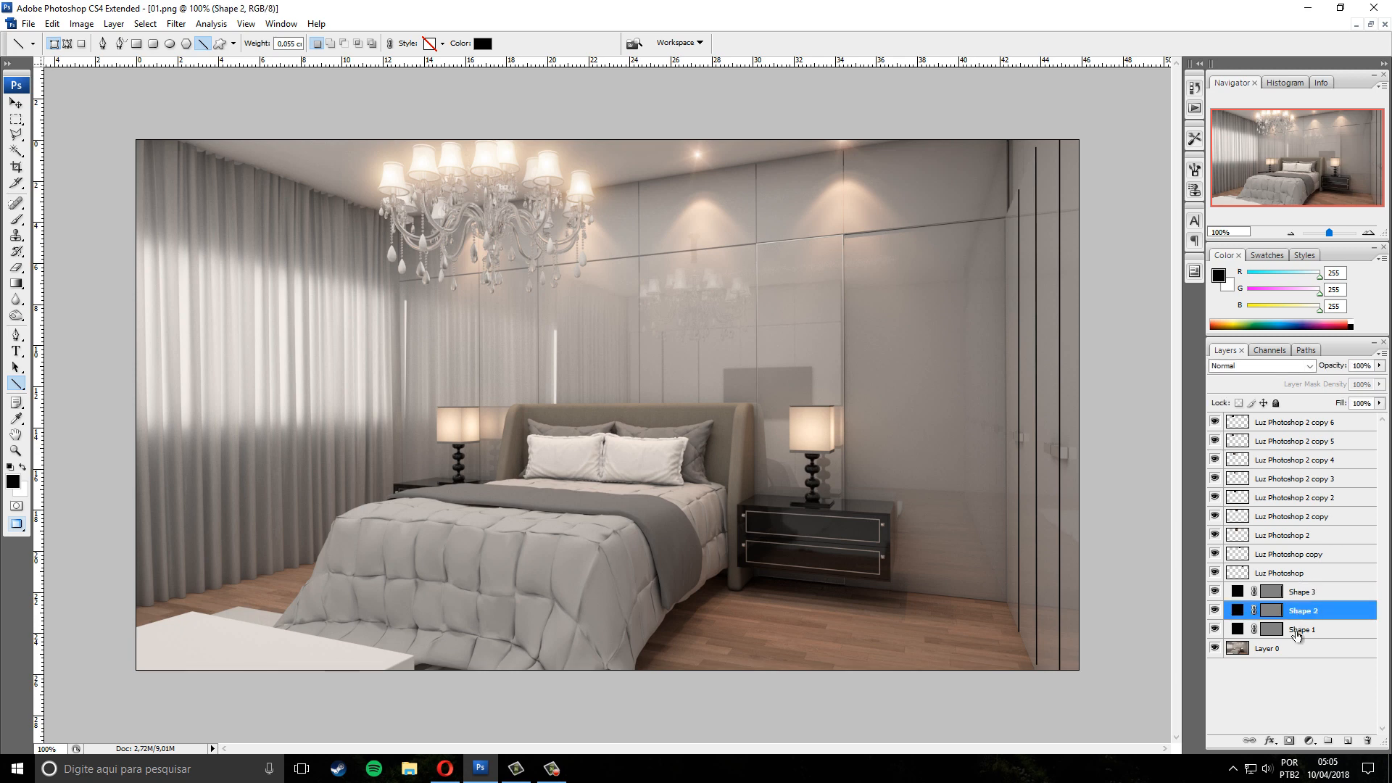
click(1298, 630)
click(1309, 537)
click(1313, 478)
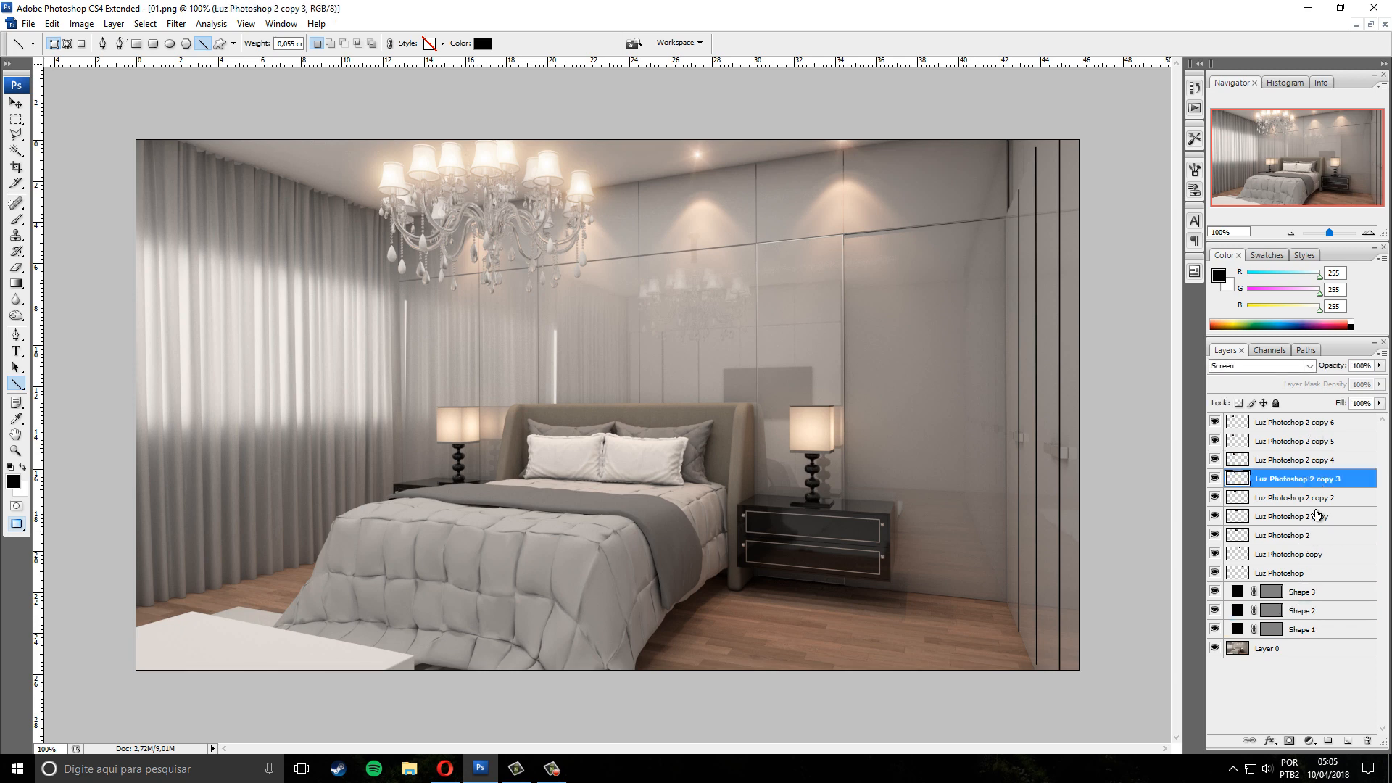
click(1316, 516)
click(1314, 553)
click(1307, 610)
click(1302, 575)
Convert the Shape 1, Shape 2 and Shape 3 line layers together into one smart object
click(1303, 591)
shift+click(1303, 629)
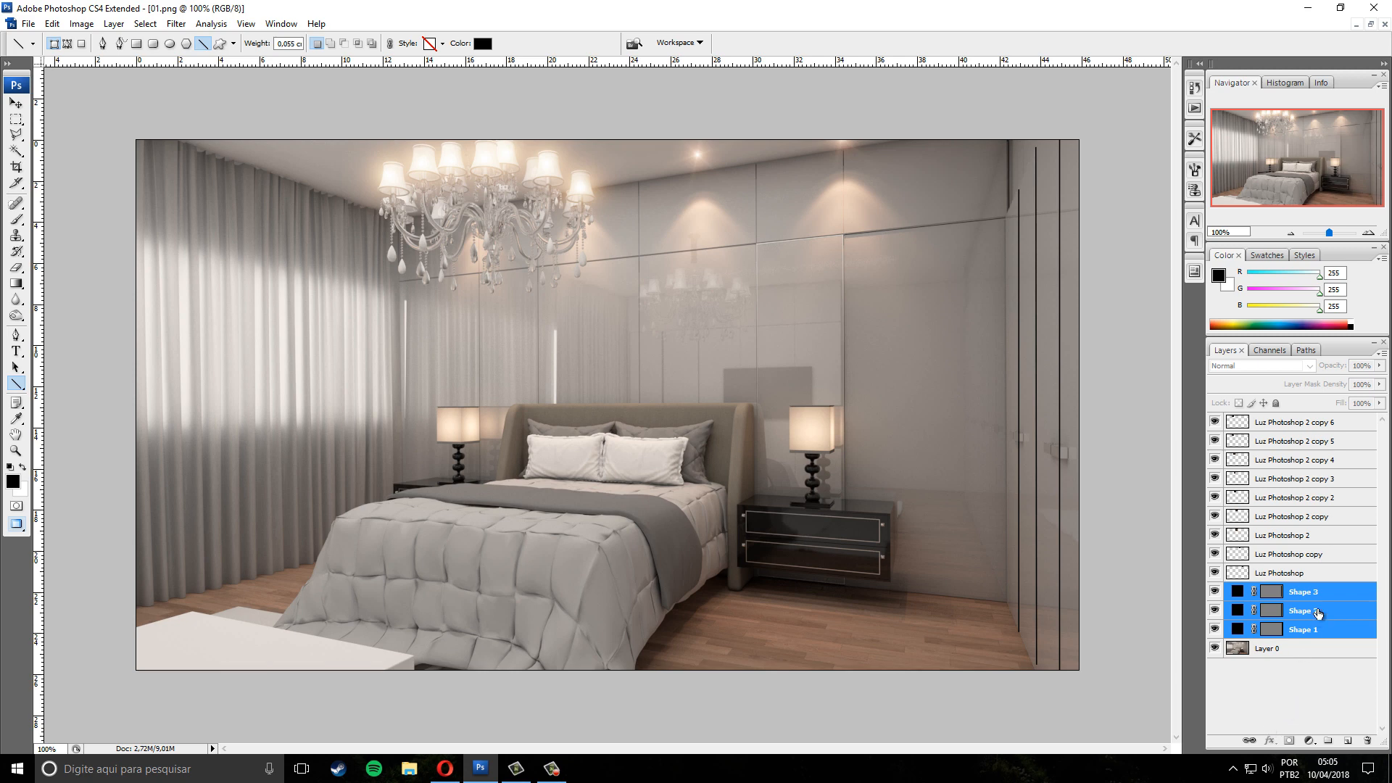
right_click(1318, 612)
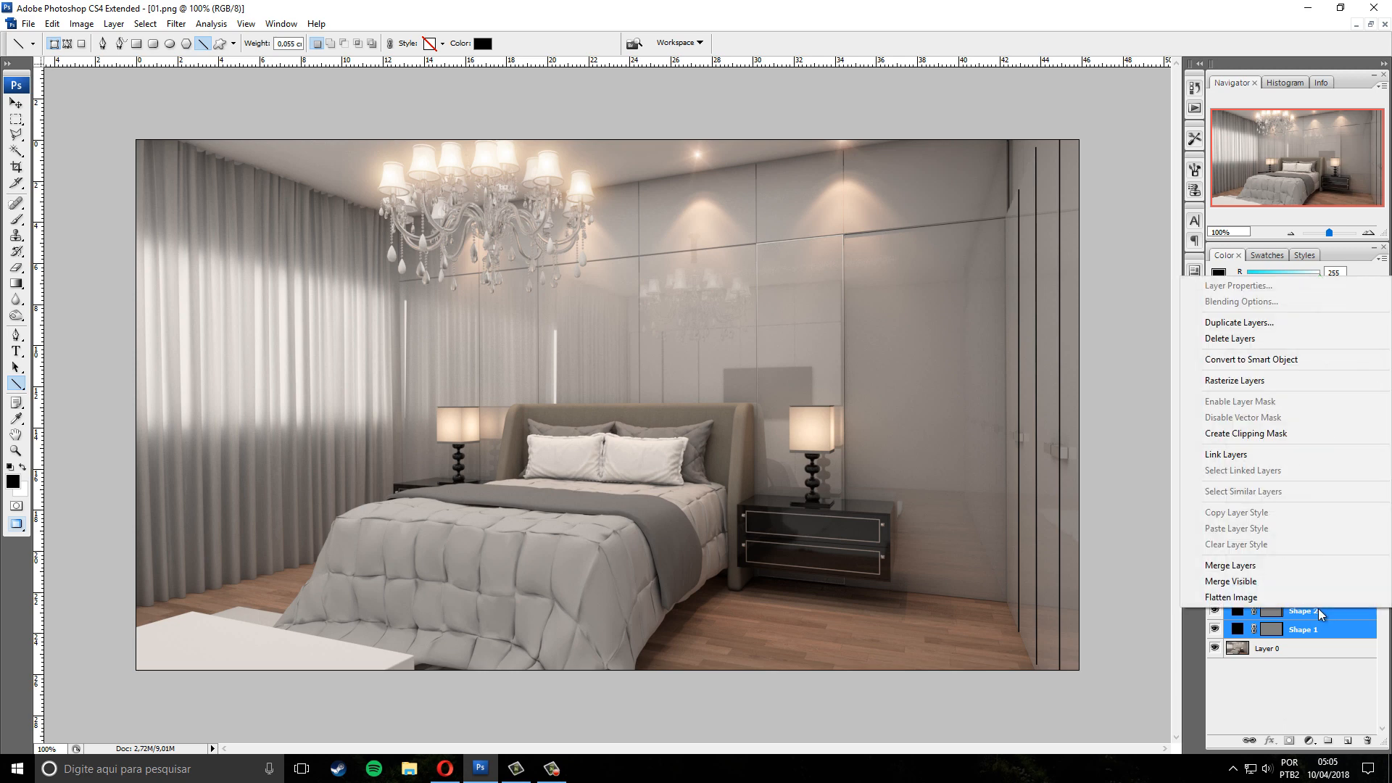
click(1286, 367)
Compare the wardrobe with and without the drawn lines by hiding and showing the Shape 3 smart object
click(1216, 592)
click(1217, 592)
click(1216, 592)
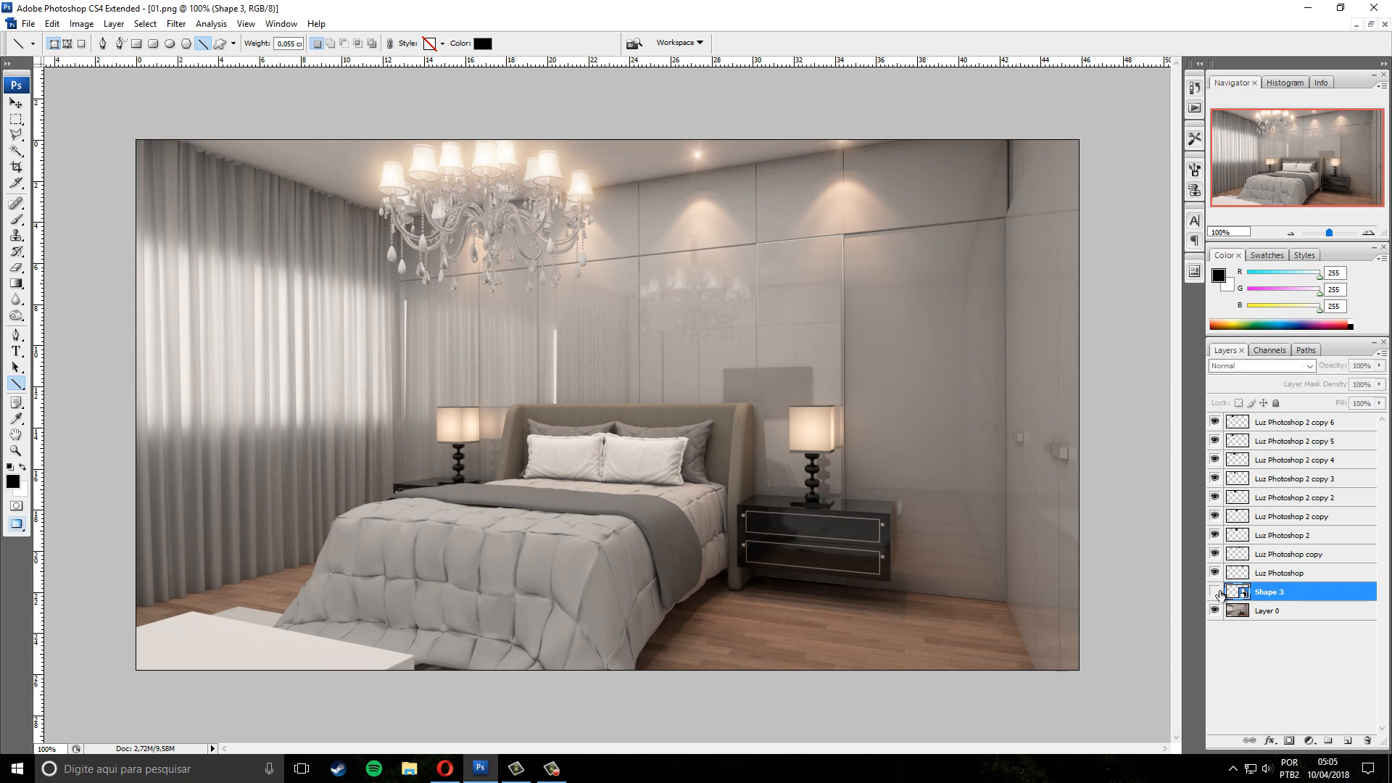
click(1217, 592)
click(1217, 592)
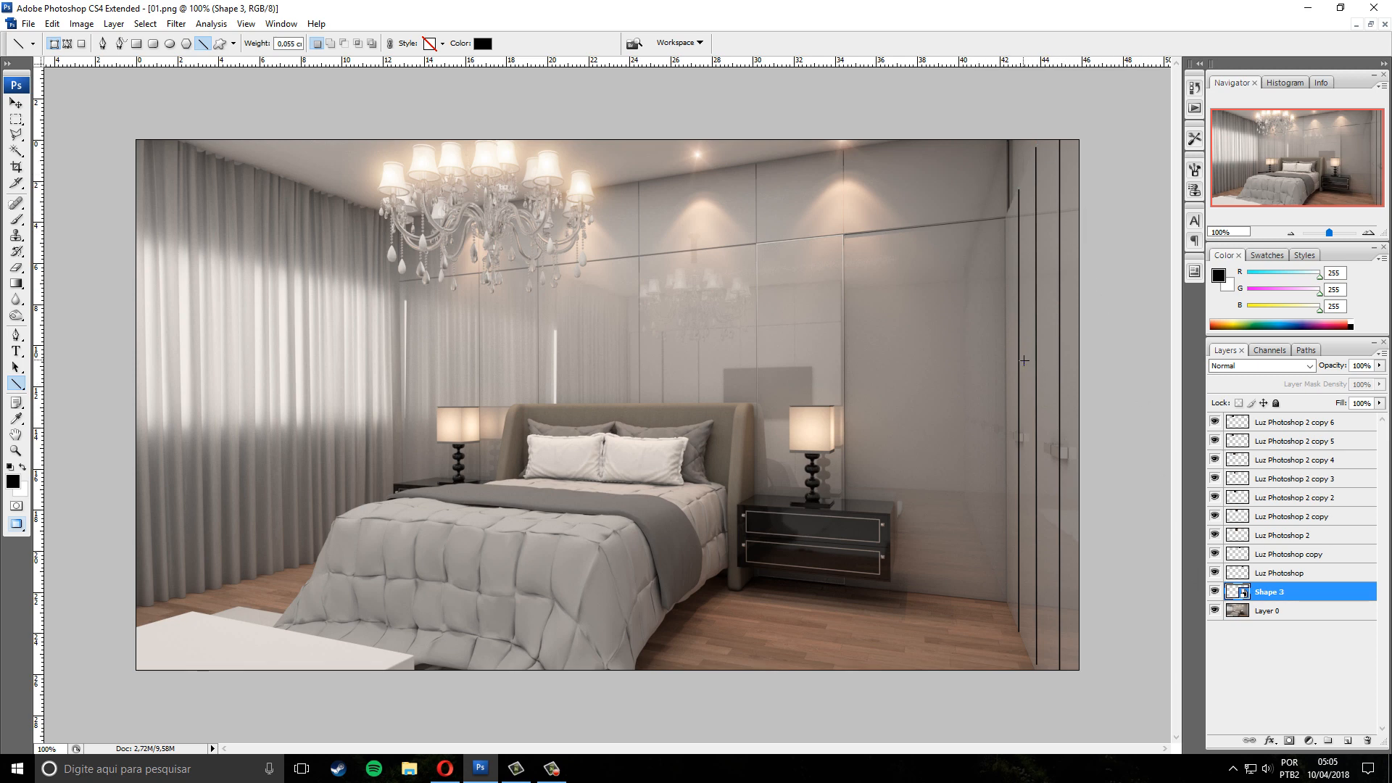
click(1214, 591)
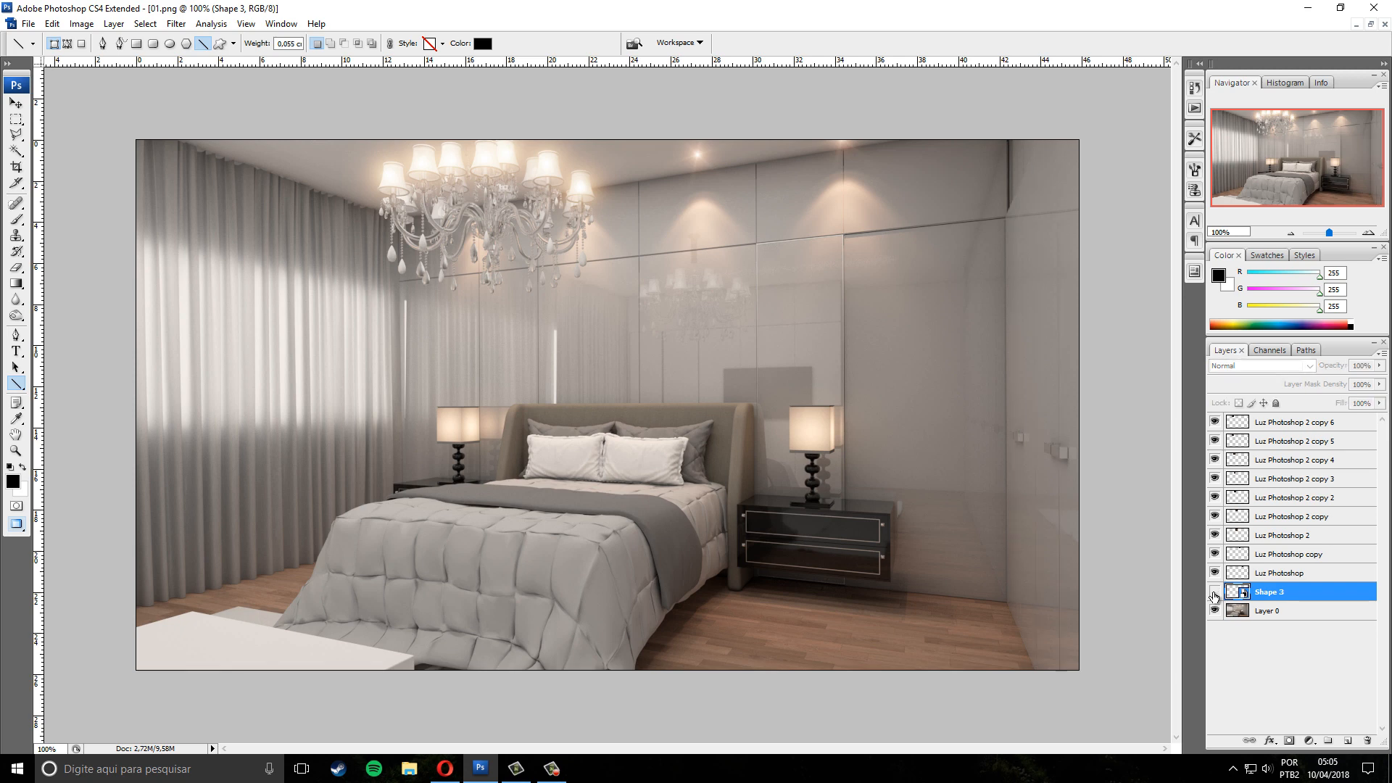
click(1214, 592)
Try opacities of 20%, 60% and 15% on the Shape 3 line layer
click(1356, 366)
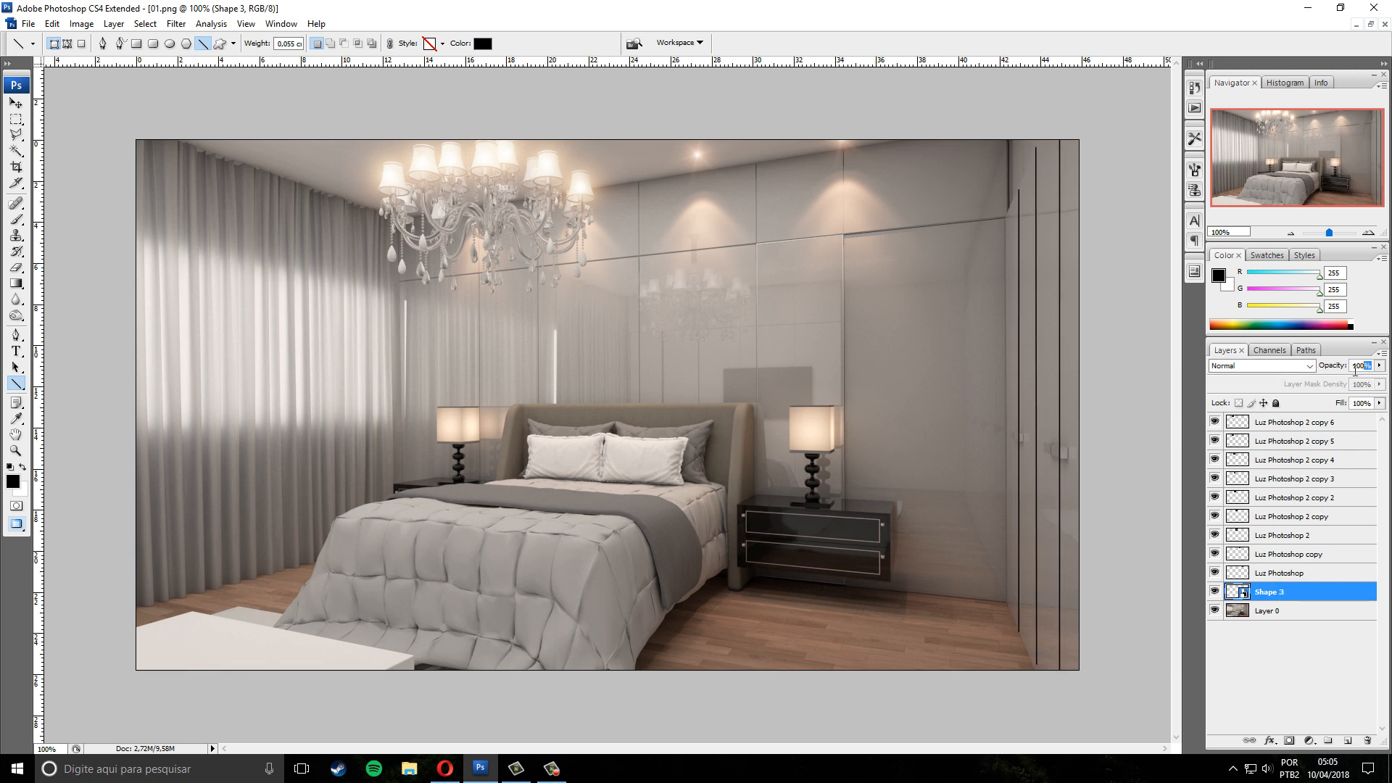
drag(1355, 370, 1350, 374)
text(20)
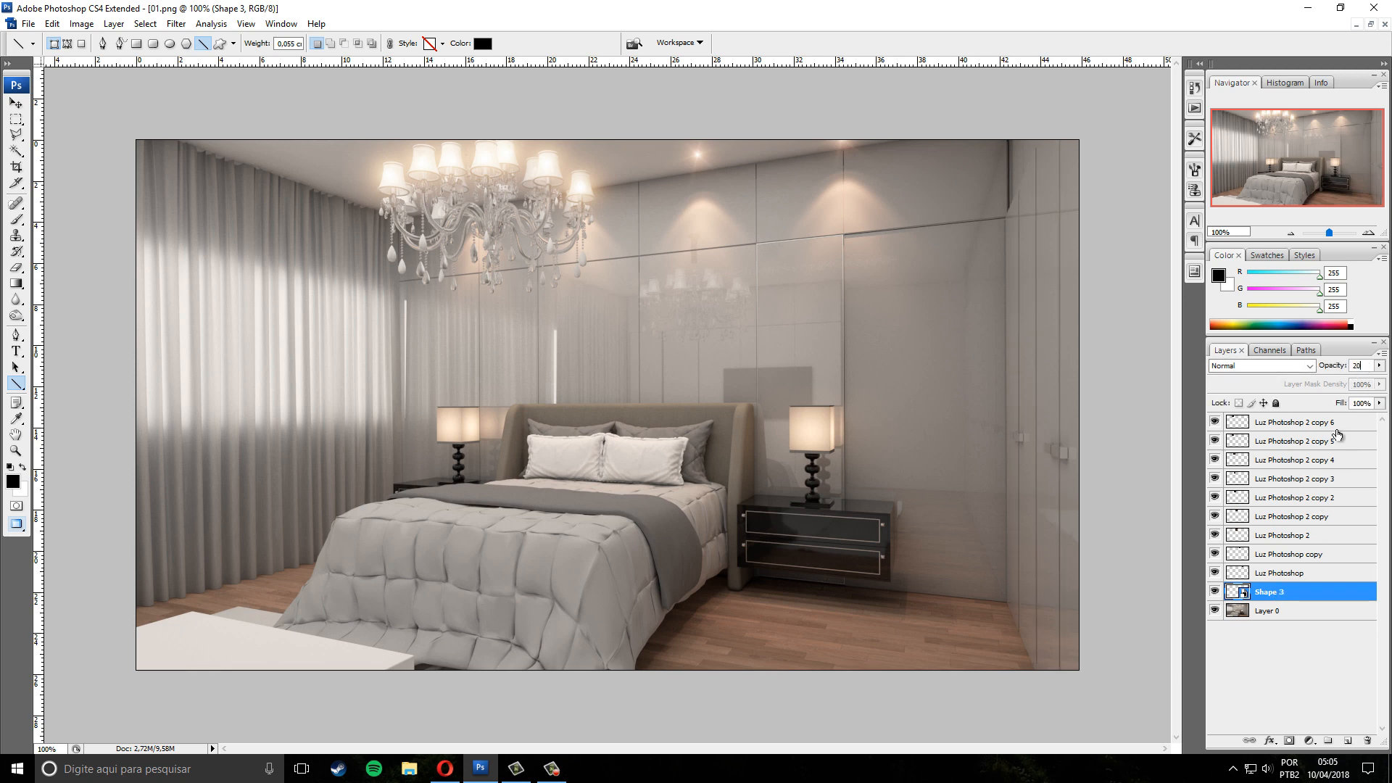
key(BackSpace)
key(BackSpace)
text(60)
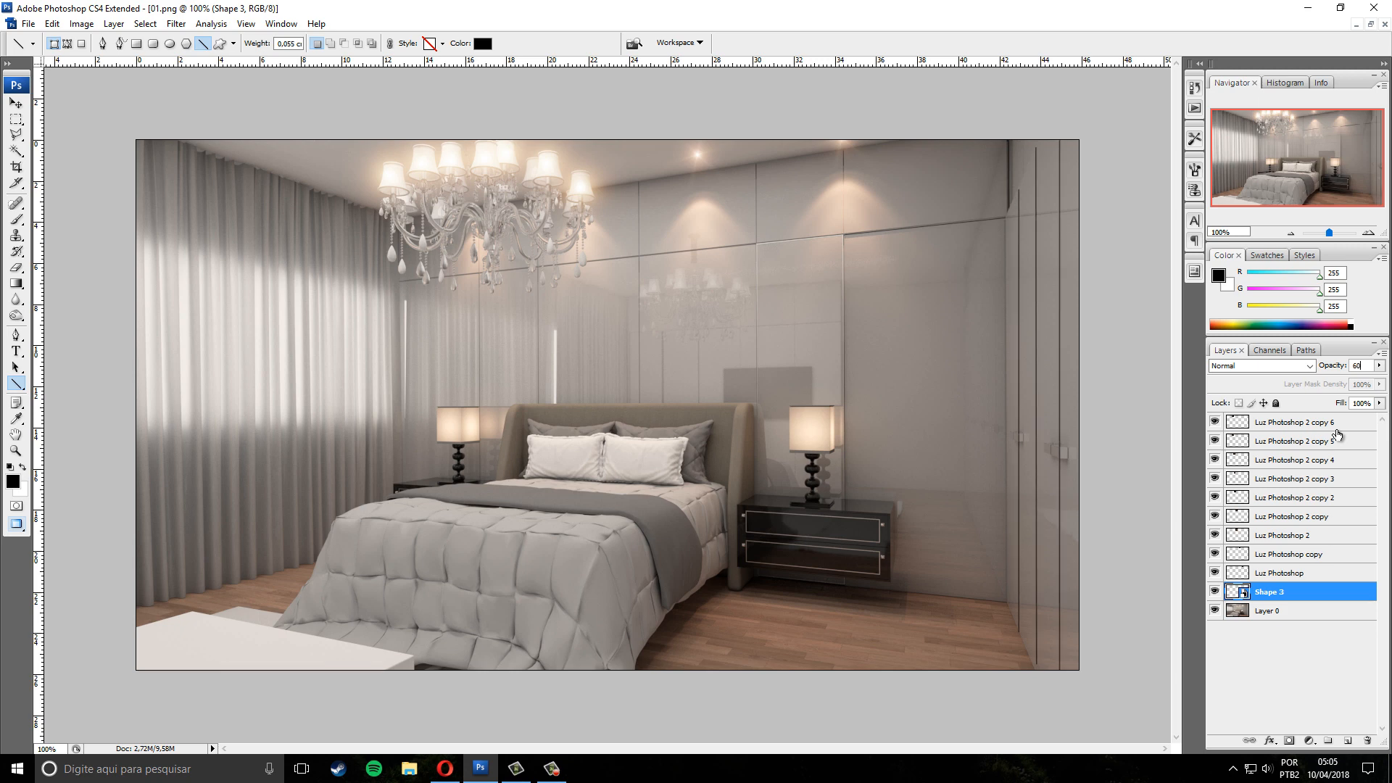
key(BackSpace)
key(BackSpace)
text(15)
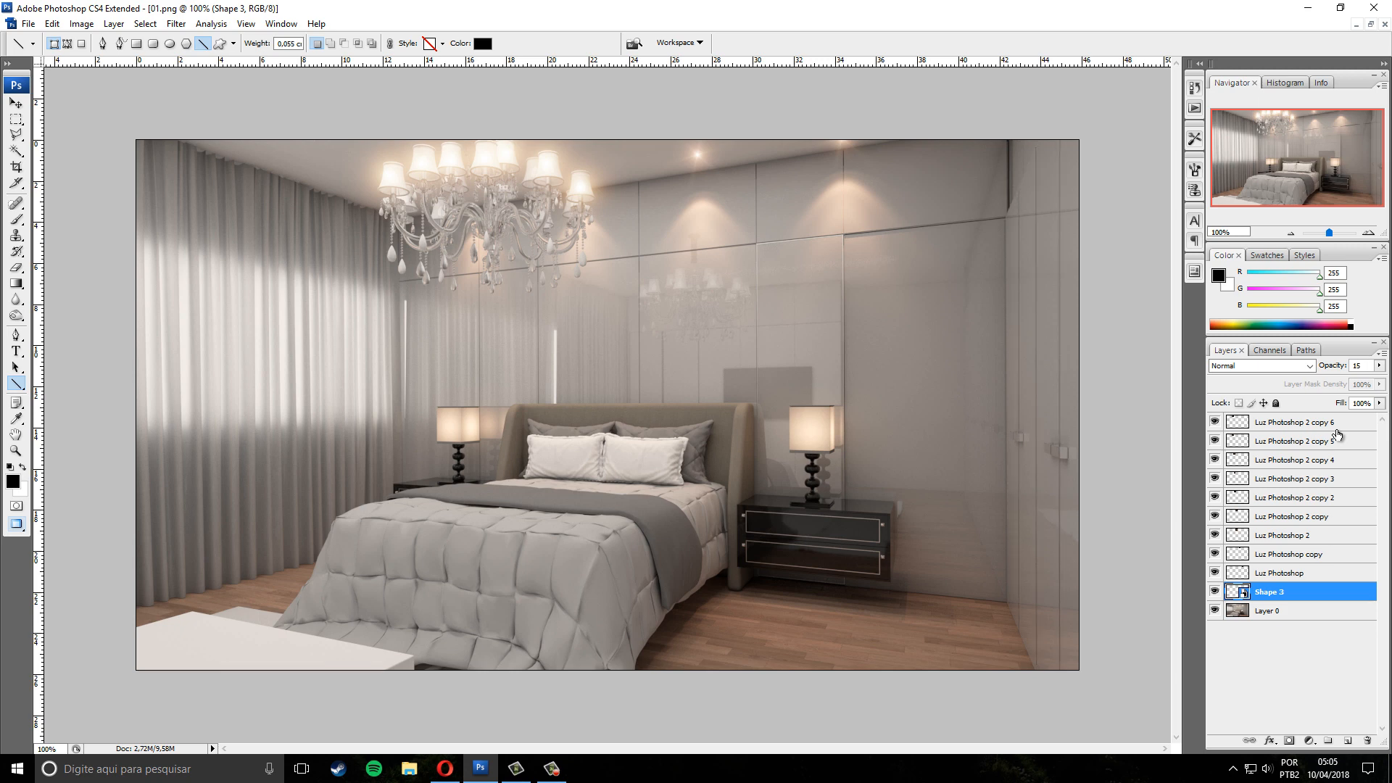
key(Return)
Set the Shape 3 layer's opacity to 18% and compare the wardrobe with the layer hidden and shown
click(1333, 372)
text(18)
key(Return)
click(1215, 592)
click(1215, 592)
Rasterize the Shape 3 layer and erase the line parts crossing the two wardrobe door handles with a 10 px eraser
right_click(1277, 599)
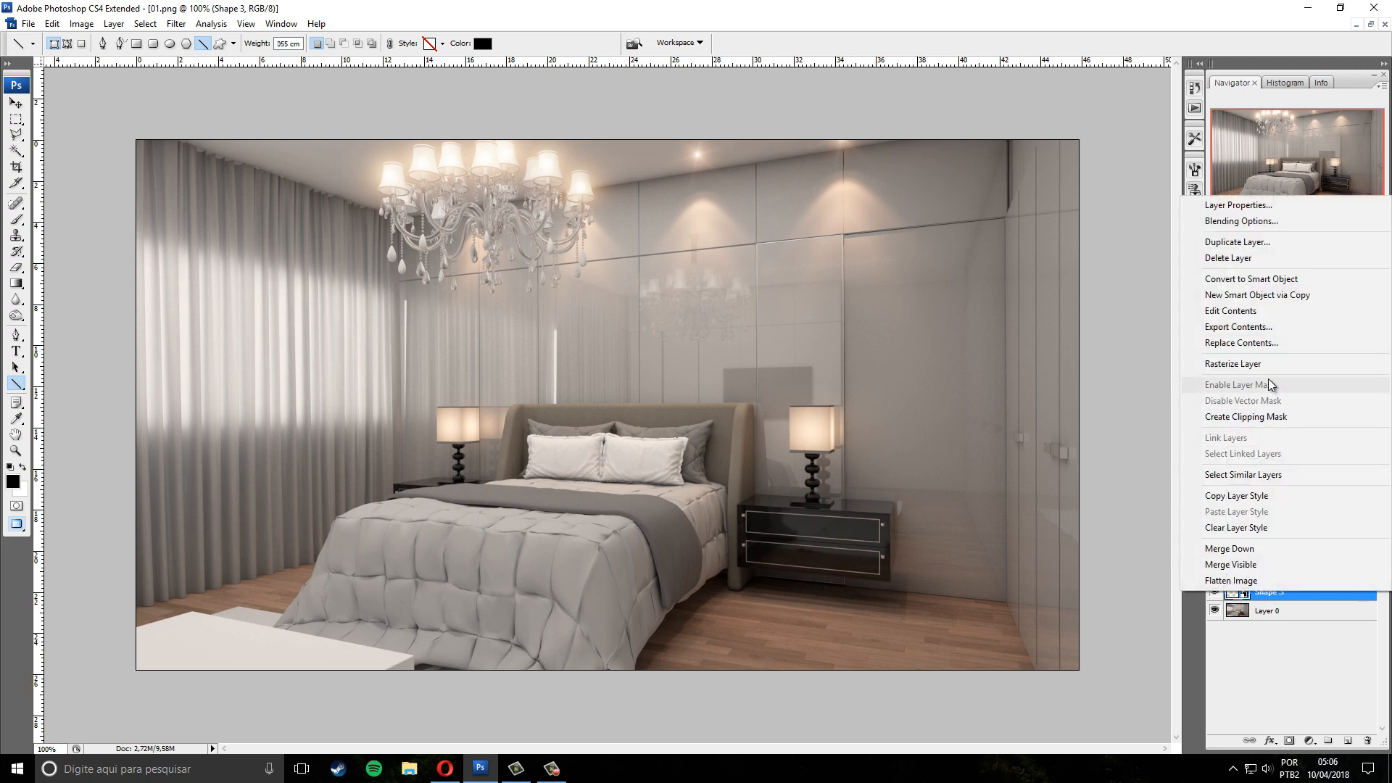
click(1247, 363)
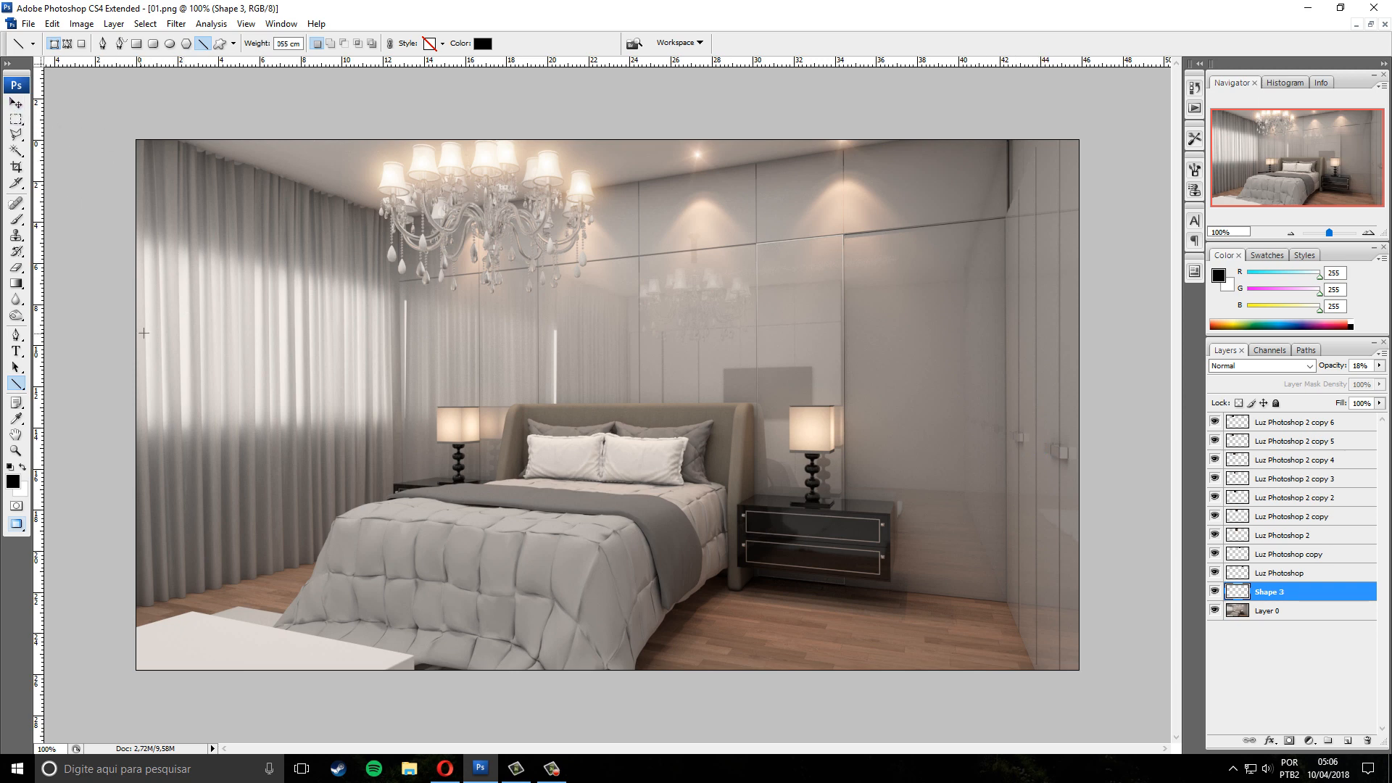
key(e)
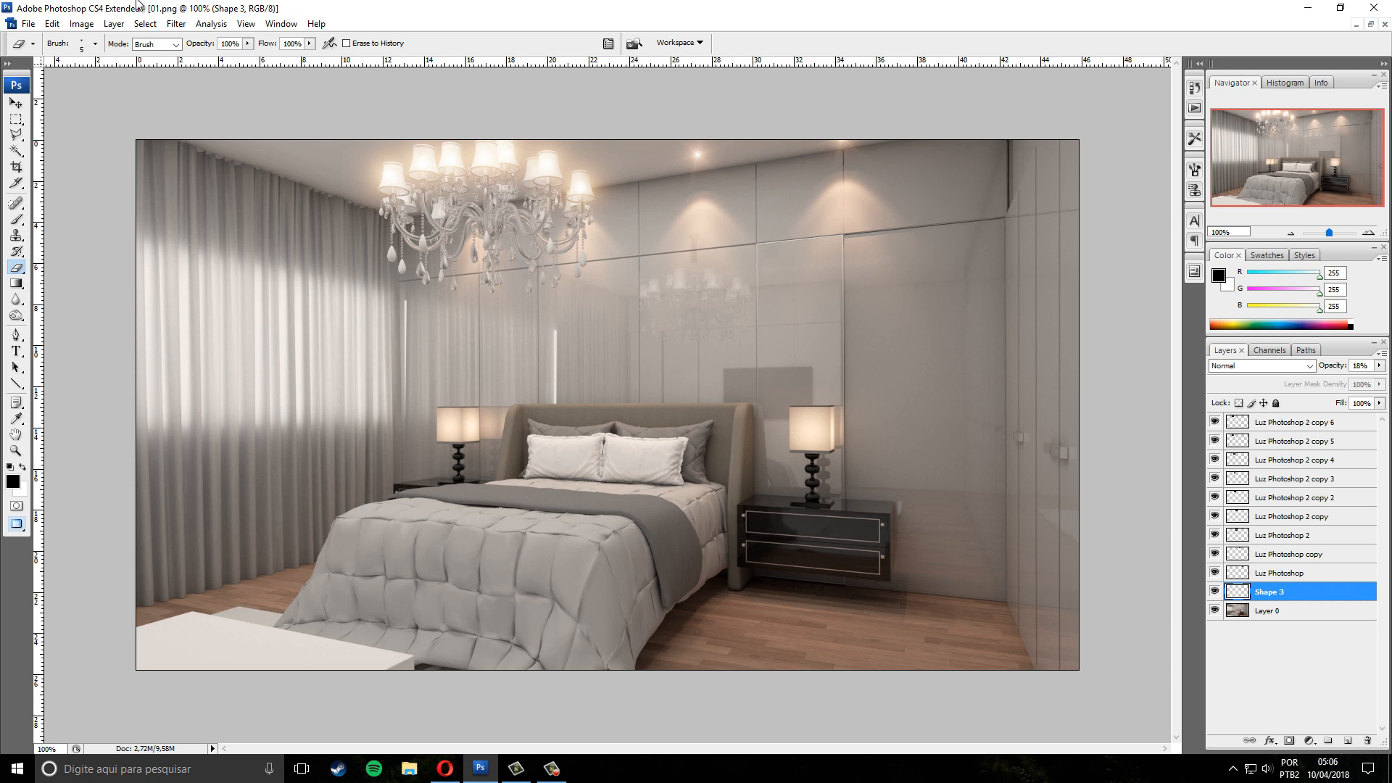
click(95, 44)
double_click(150, 70)
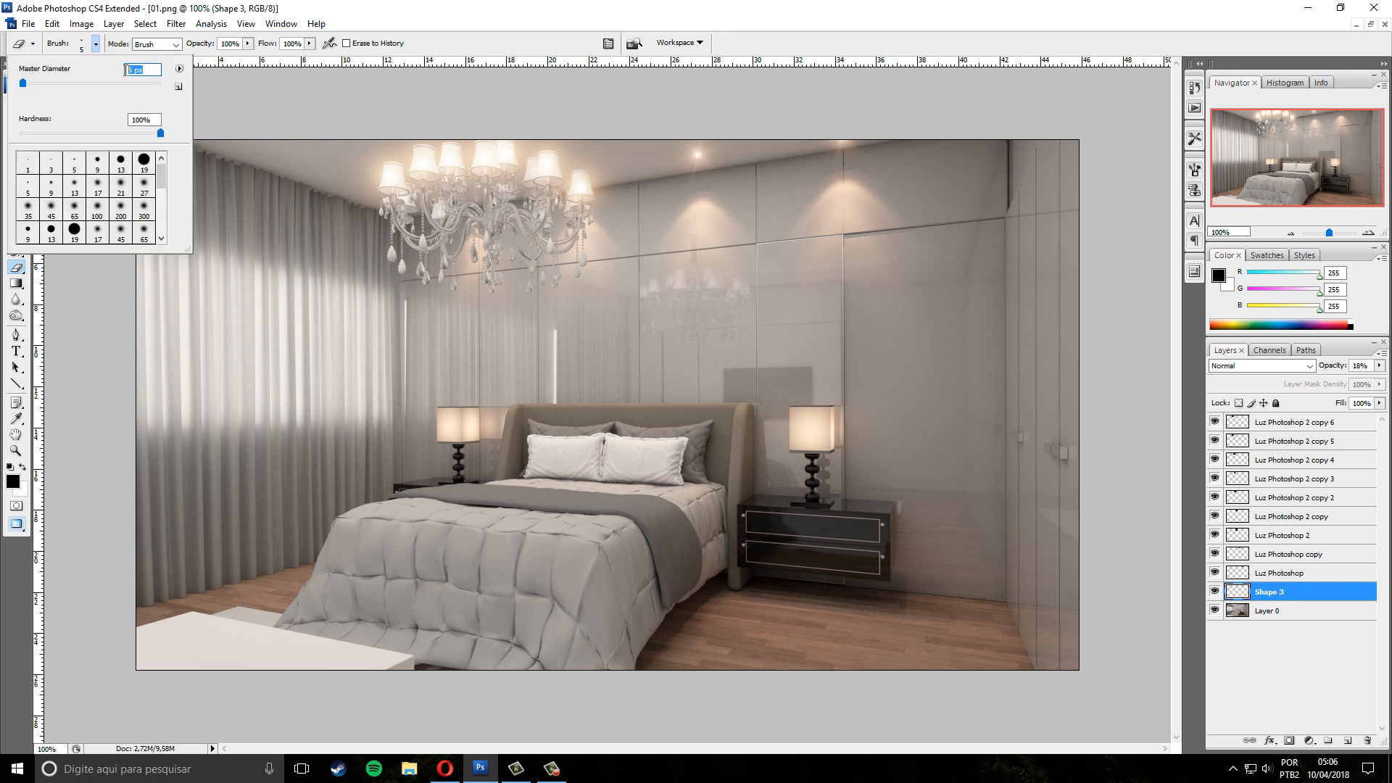
text(10)
click(1058, 451)
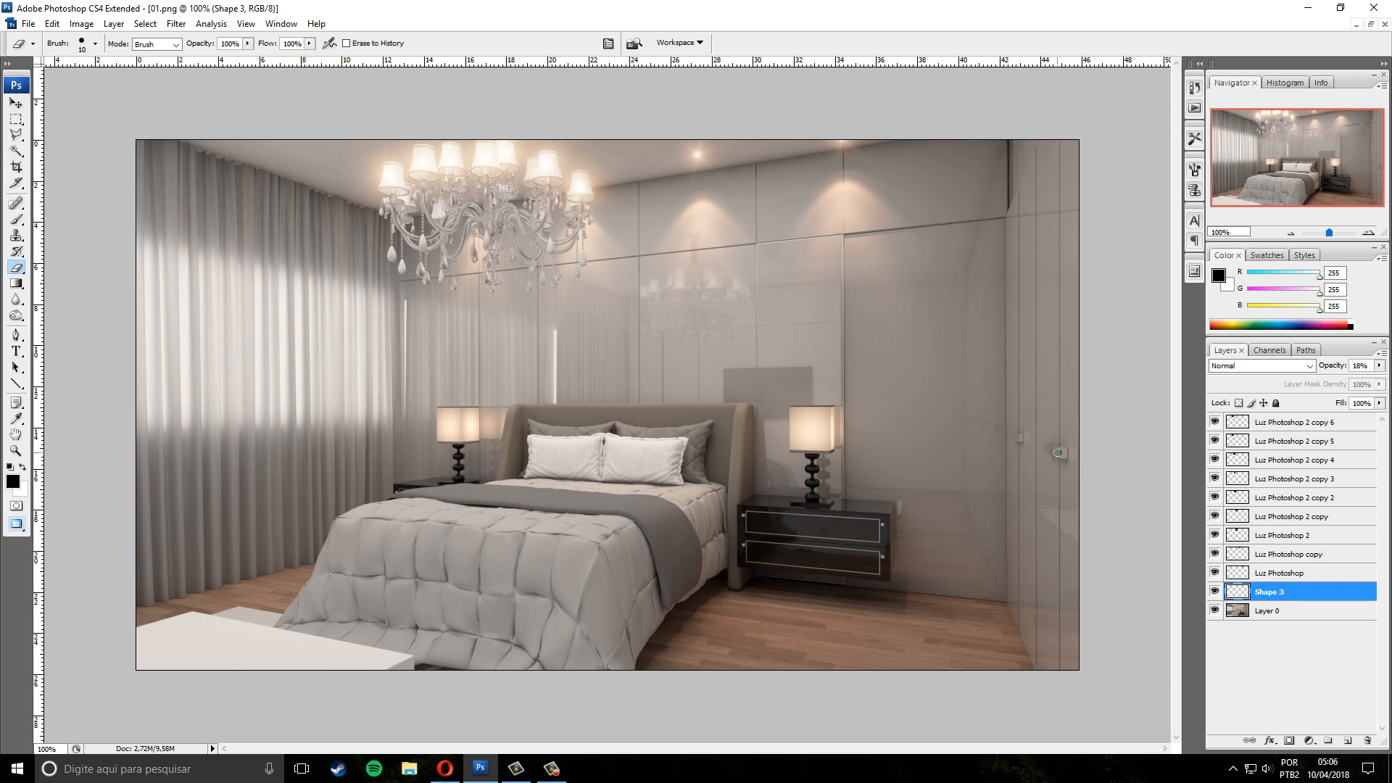
click(1020, 438)
Try a curved eraser stroke on Layer 0 over the wall above the right nightstand, undo it and reselect Shape 3
click(1290, 615)
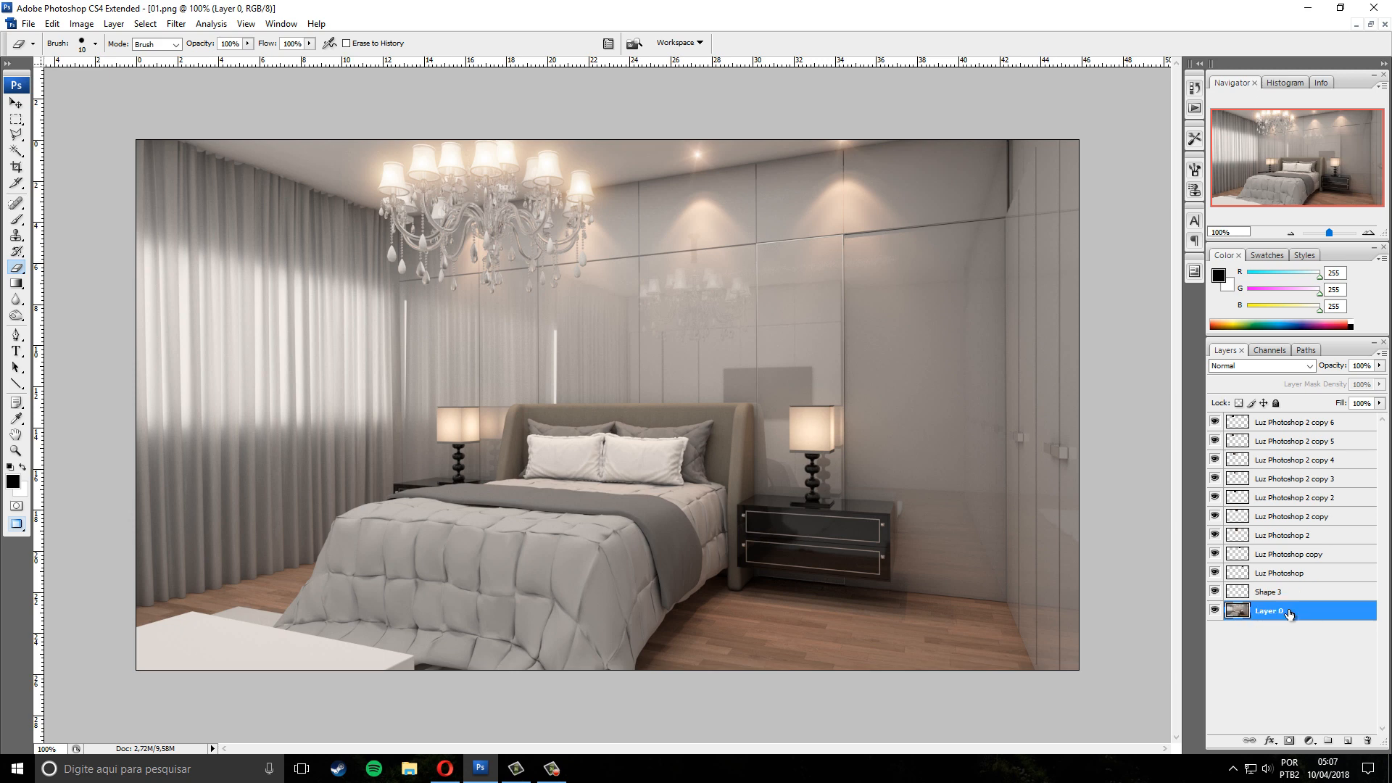
mouse_move(987, 433)
mouse_down()
mouse_move(934, 435)
mouse_move(897, 406)
mouse_move(946, 364)
mouse_up()
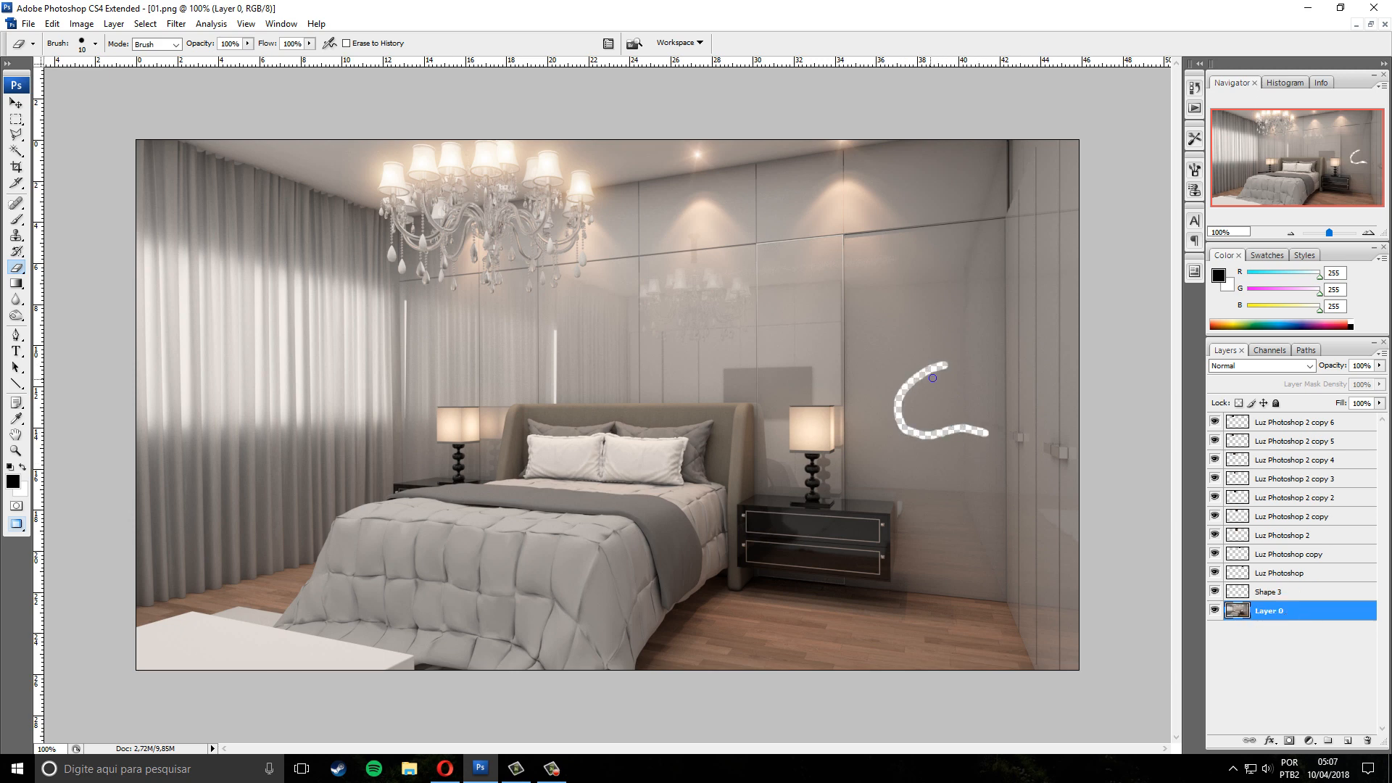
key(ctrl+z)
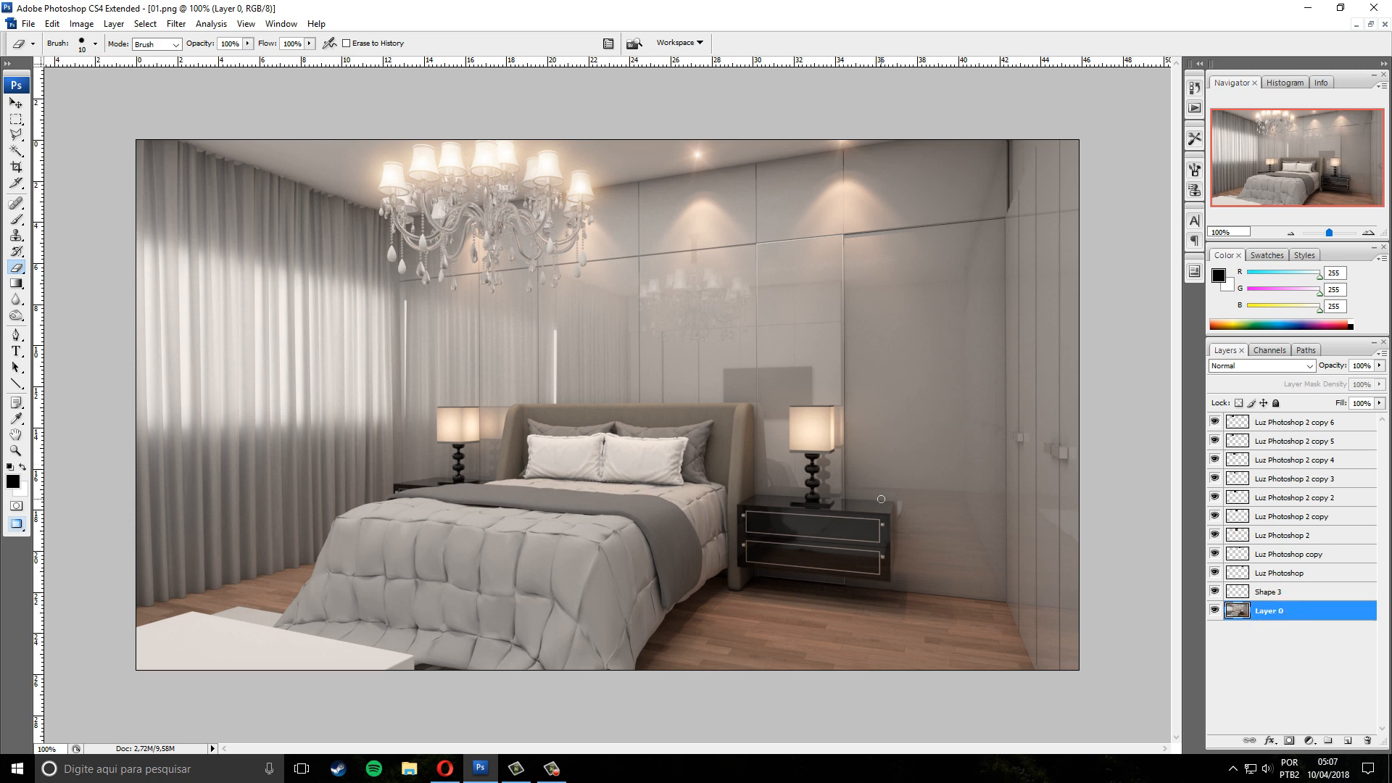
click(1277, 593)
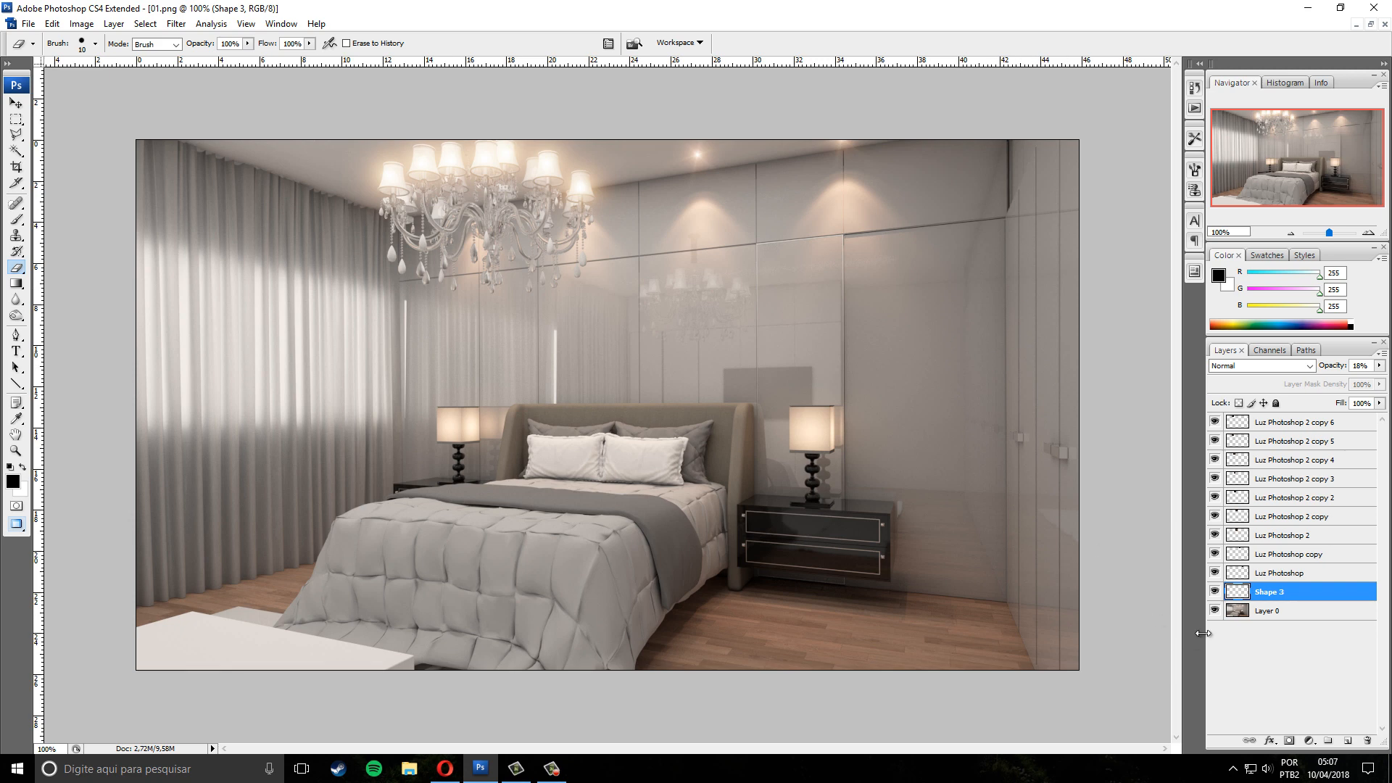
Select Layer 0 and briefly open its Levels adjustment
click(1265, 614)
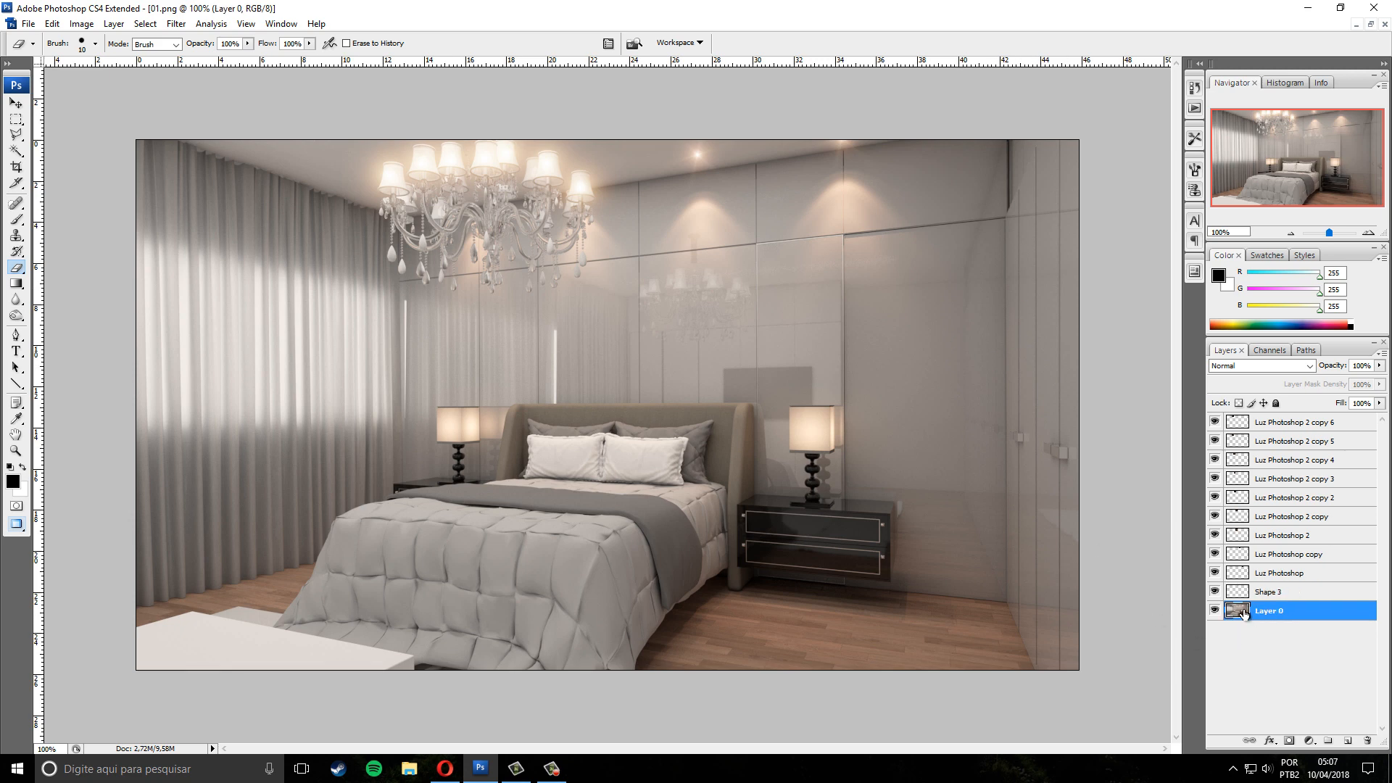
key(ctrl+l)
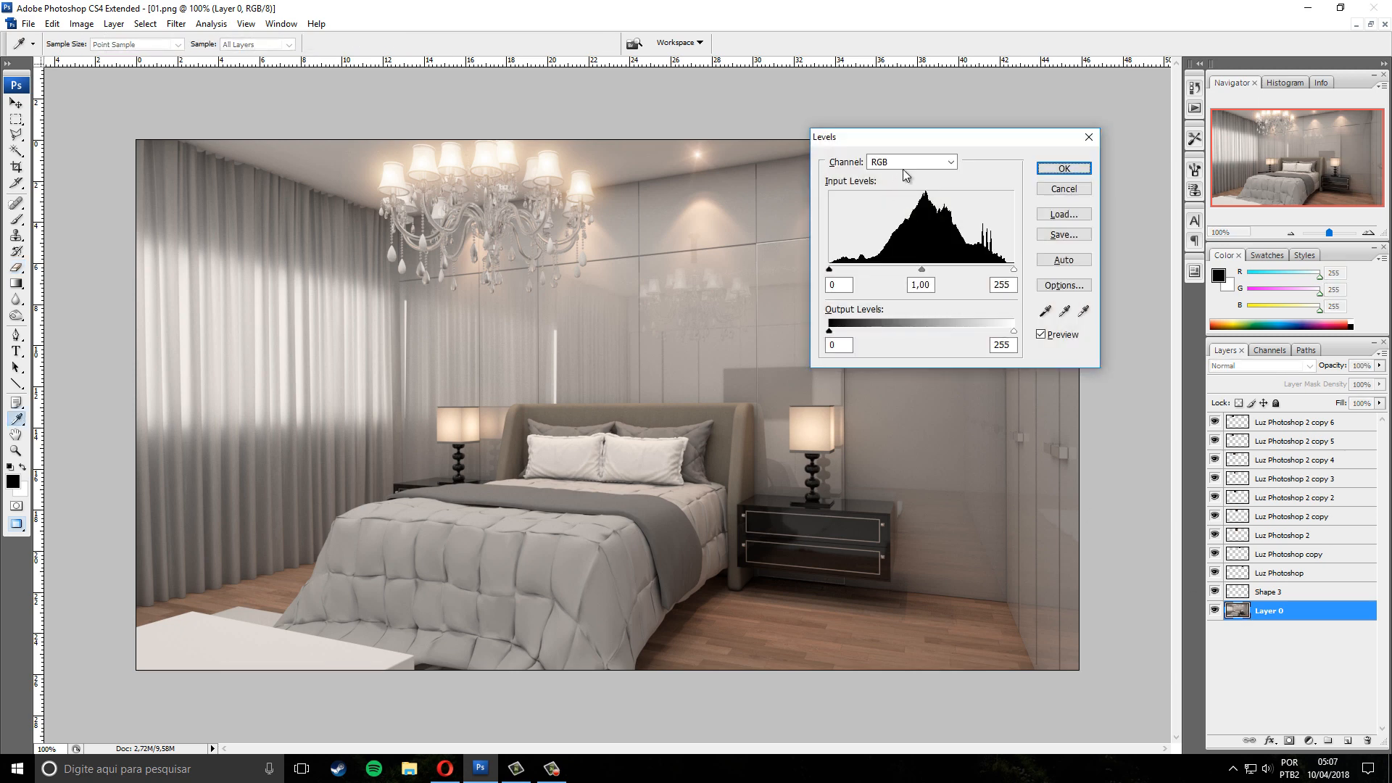
drag(921, 133, 762, 181)
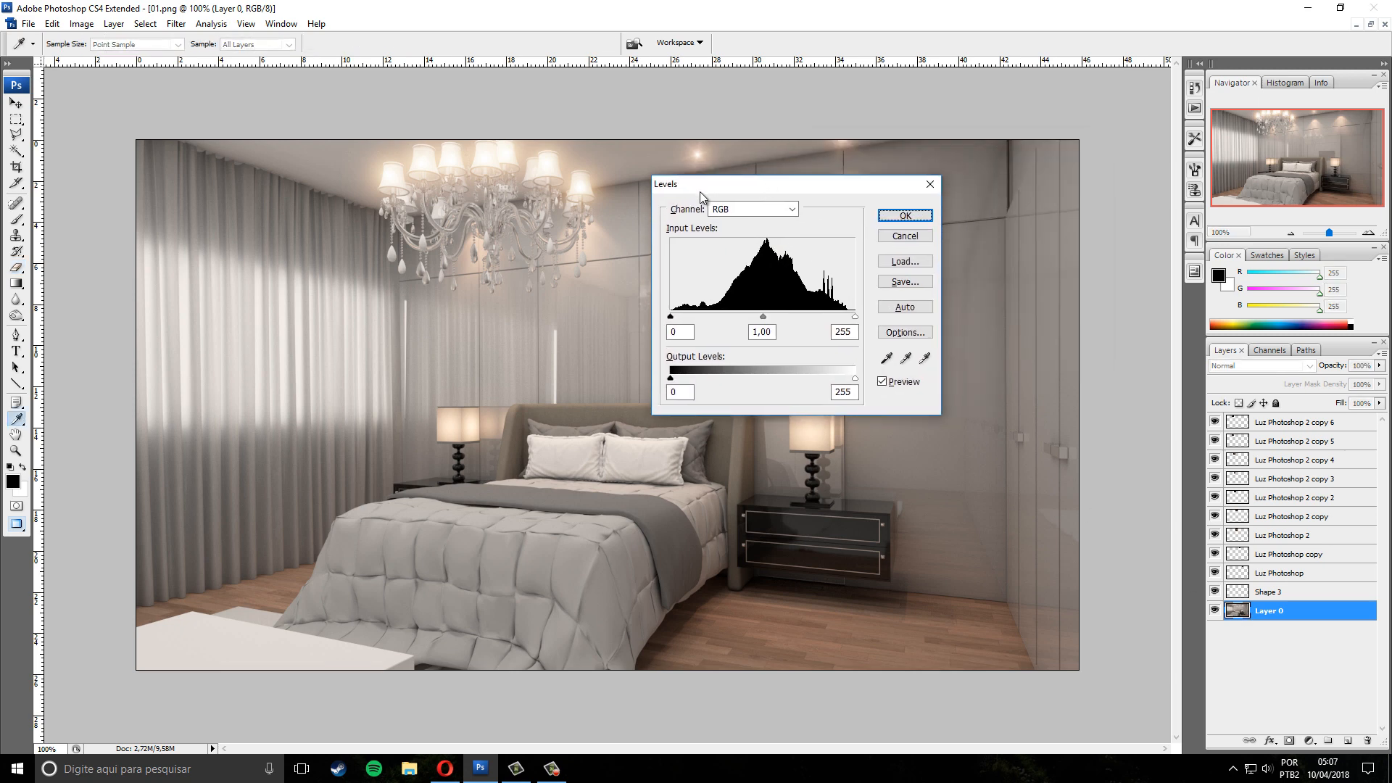
click(929, 184)
key(e)
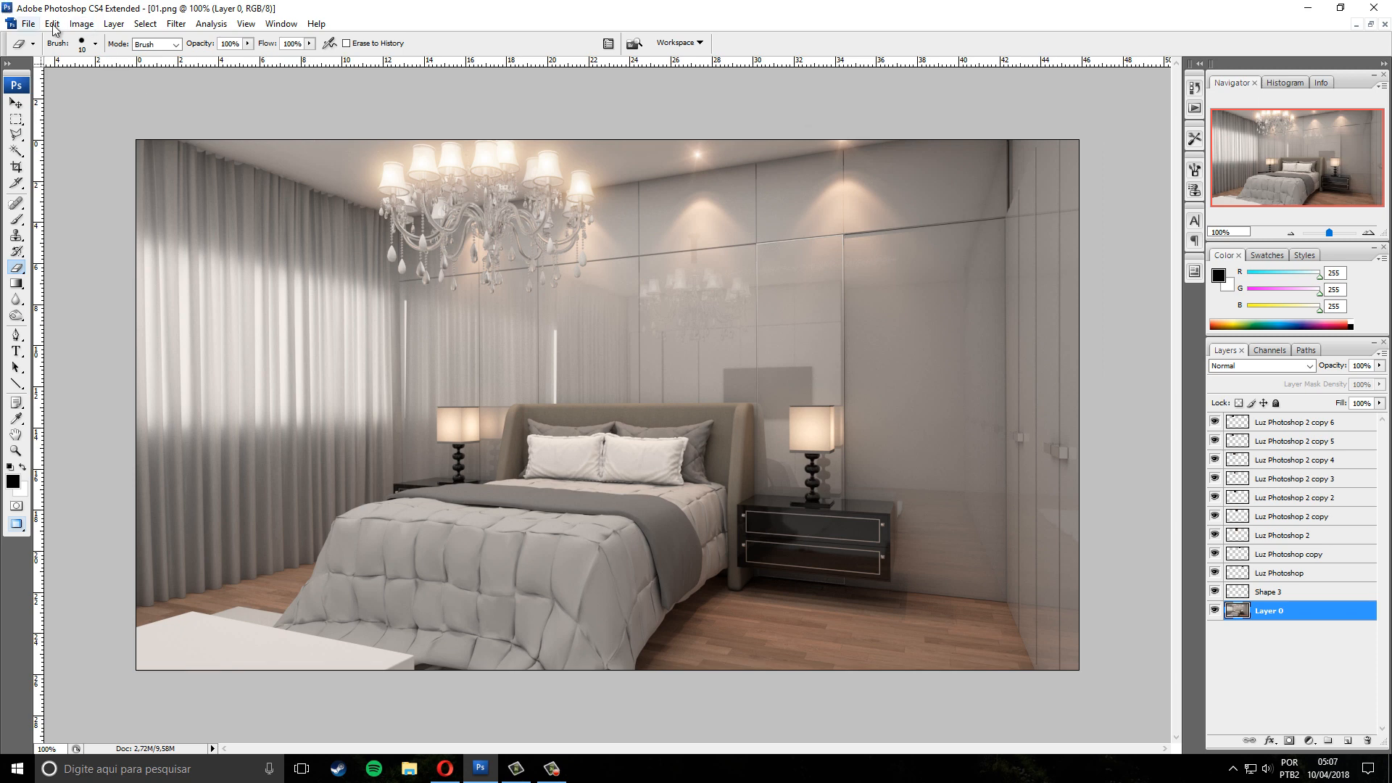
Try a Levels adjustment on Layer 0 with midtones at about 1.18 and the white input level at 210, and cancel it
click(81, 23)
mouse_move(133, 58)
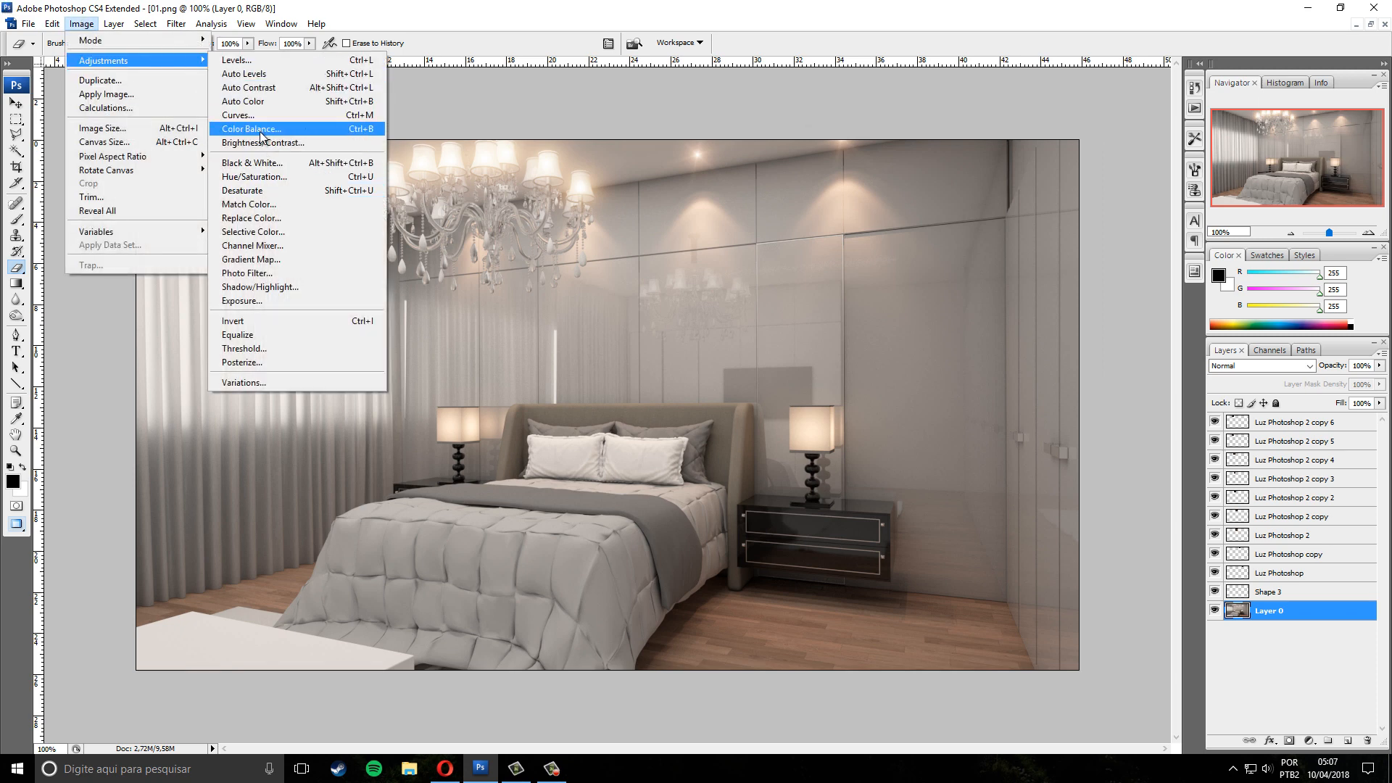
click(278, 62)
drag(694, 184, 676, 281)
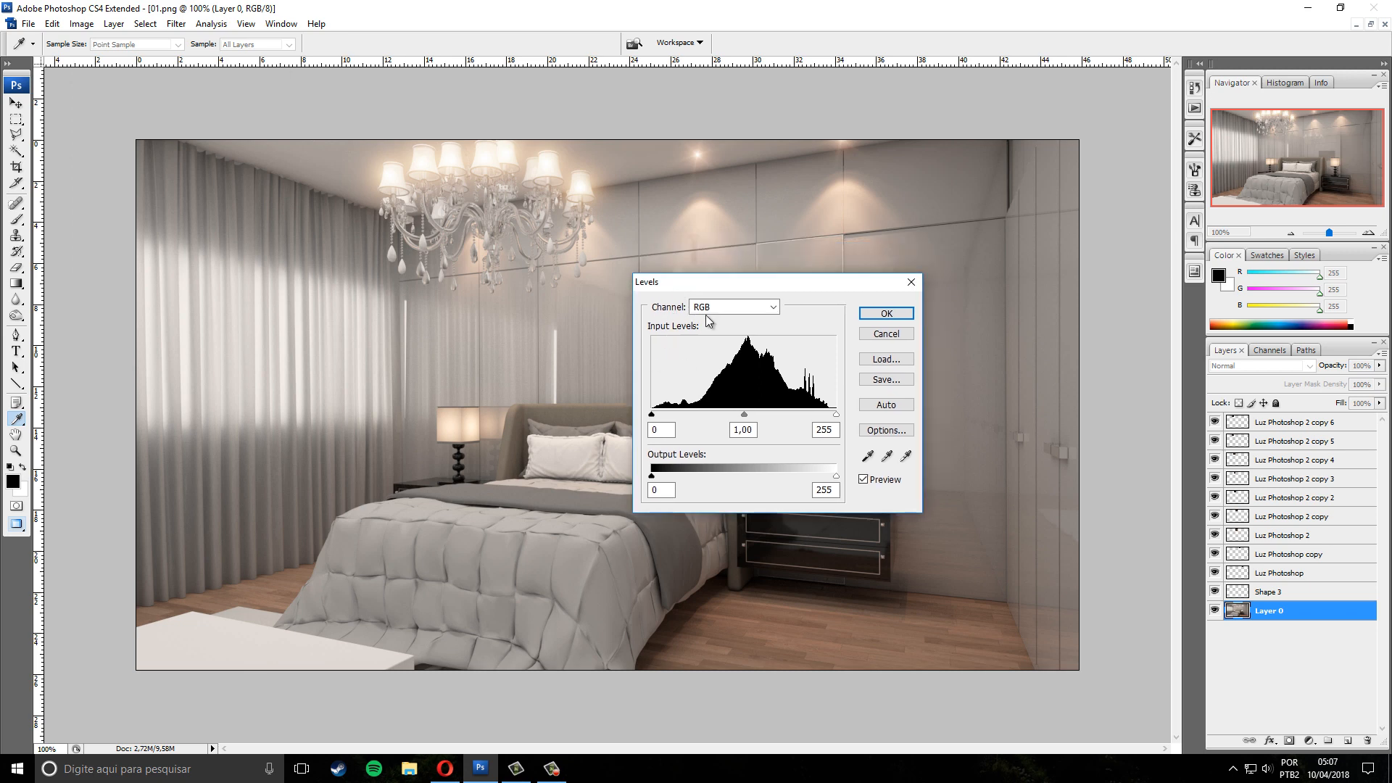
drag(740, 282, 1186, 225)
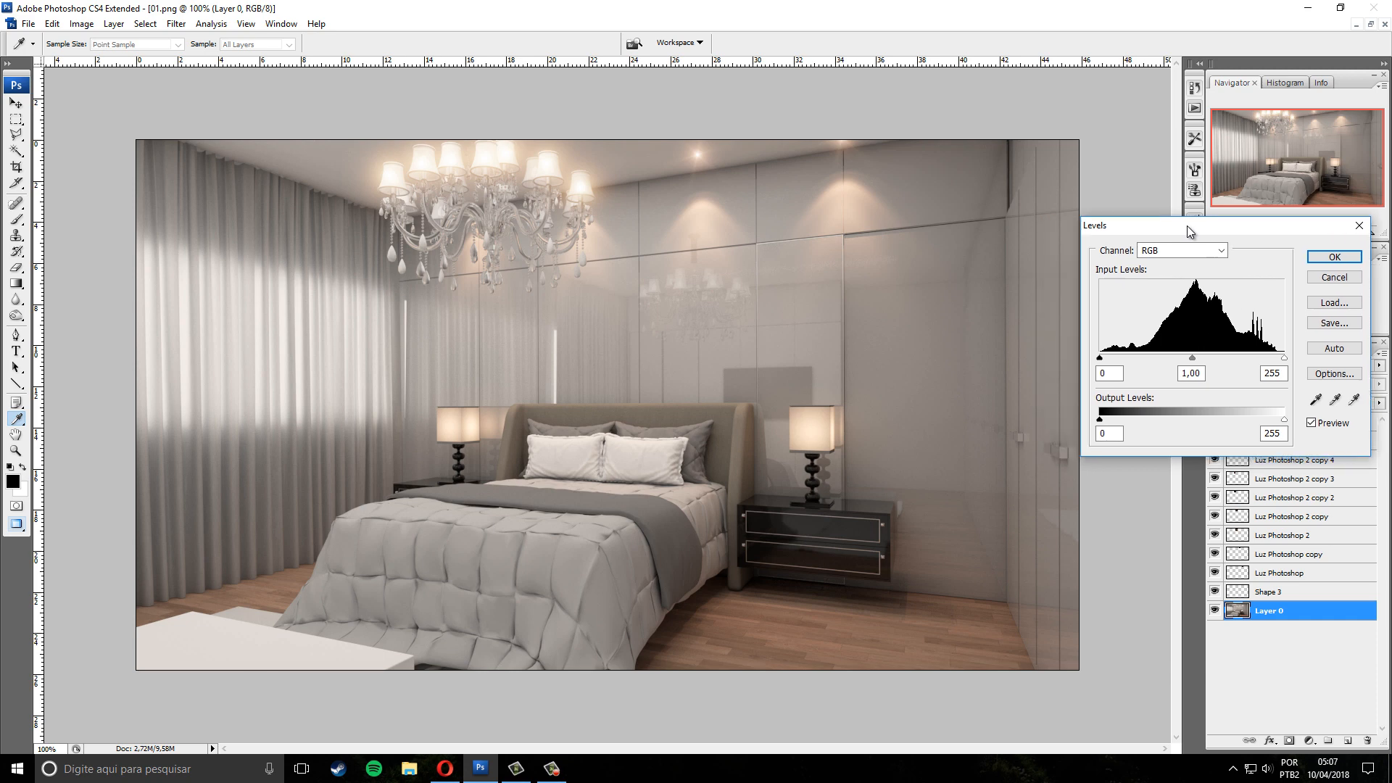
mouse_move(1101, 357)
mouse_down()
mouse_move(1115, 362)
mouse_move(1100, 361)
mouse_up()
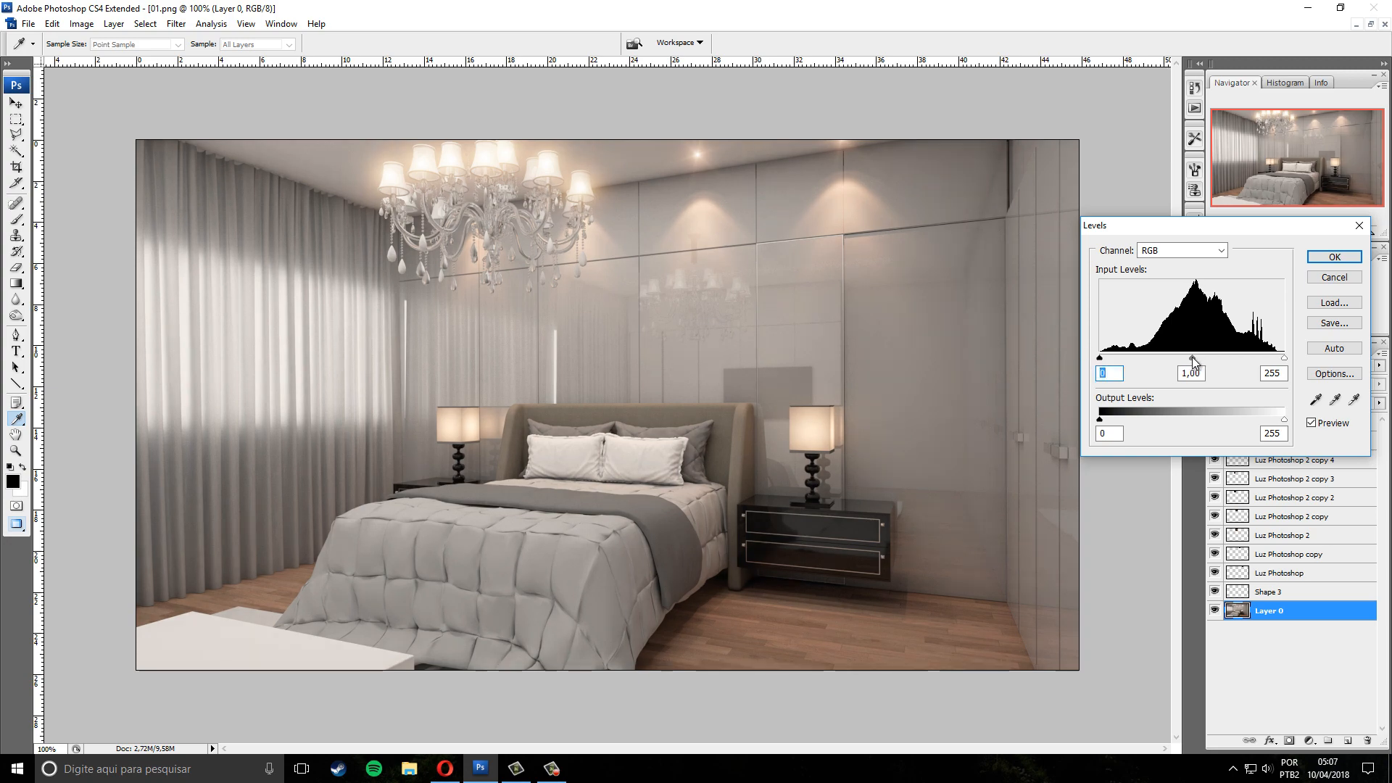
drag(1193, 359, 1181, 360)
drag(1284, 358, 1254, 364)
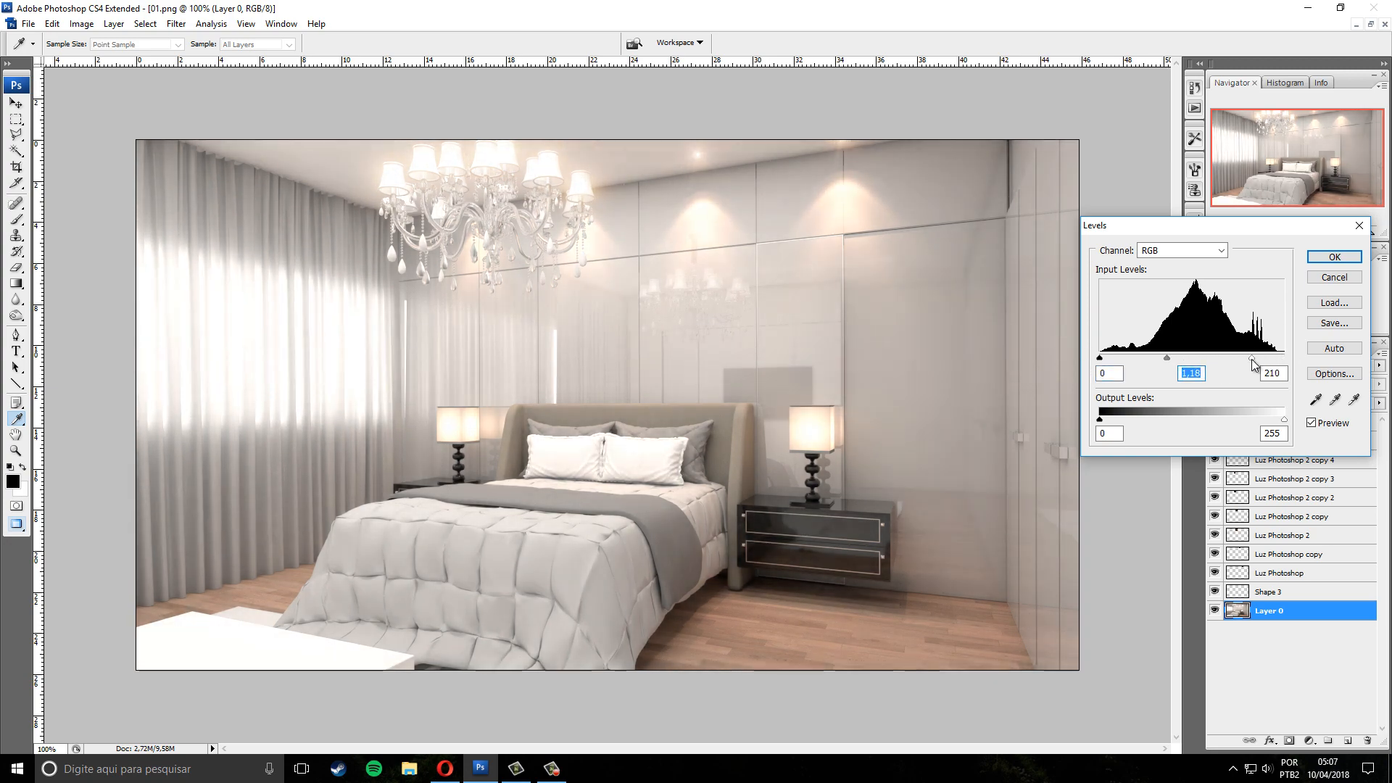
click(1334, 277)
key(e)
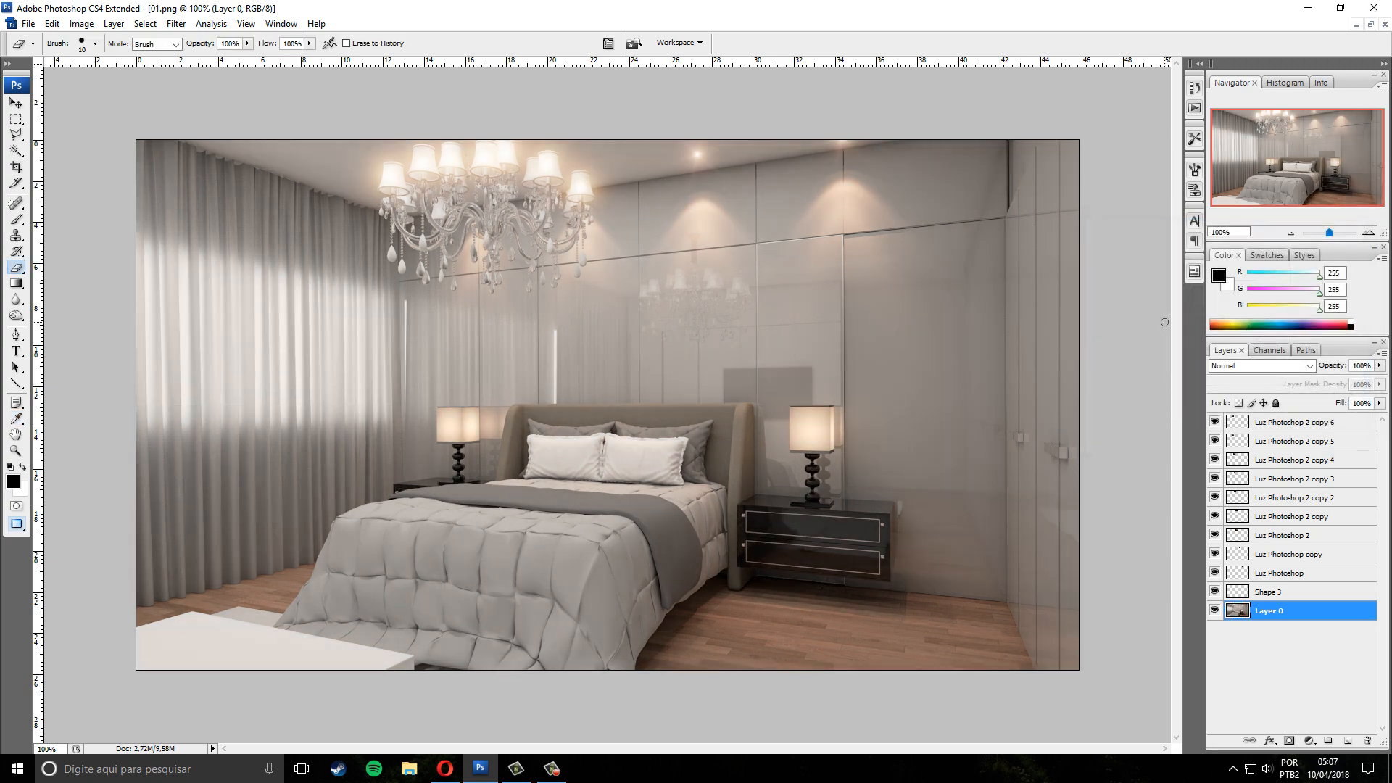
Apply Levels to Layer 0 with RGB input levels of 10, 1.14 and 242
key(ctrl+l)
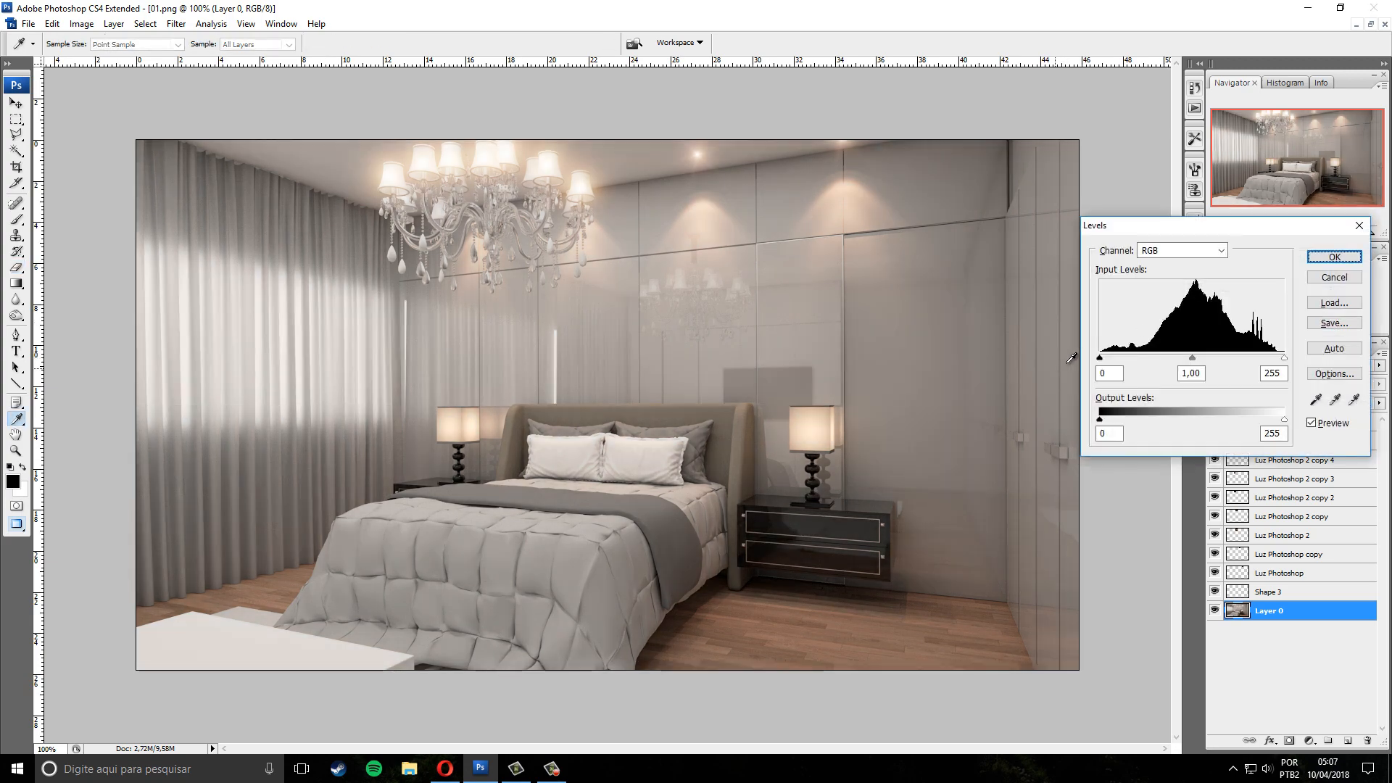
drag(1101, 358, 1106, 359)
drag(1192, 358, 1187, 359)
drag(1284, 358, 1274, 358)
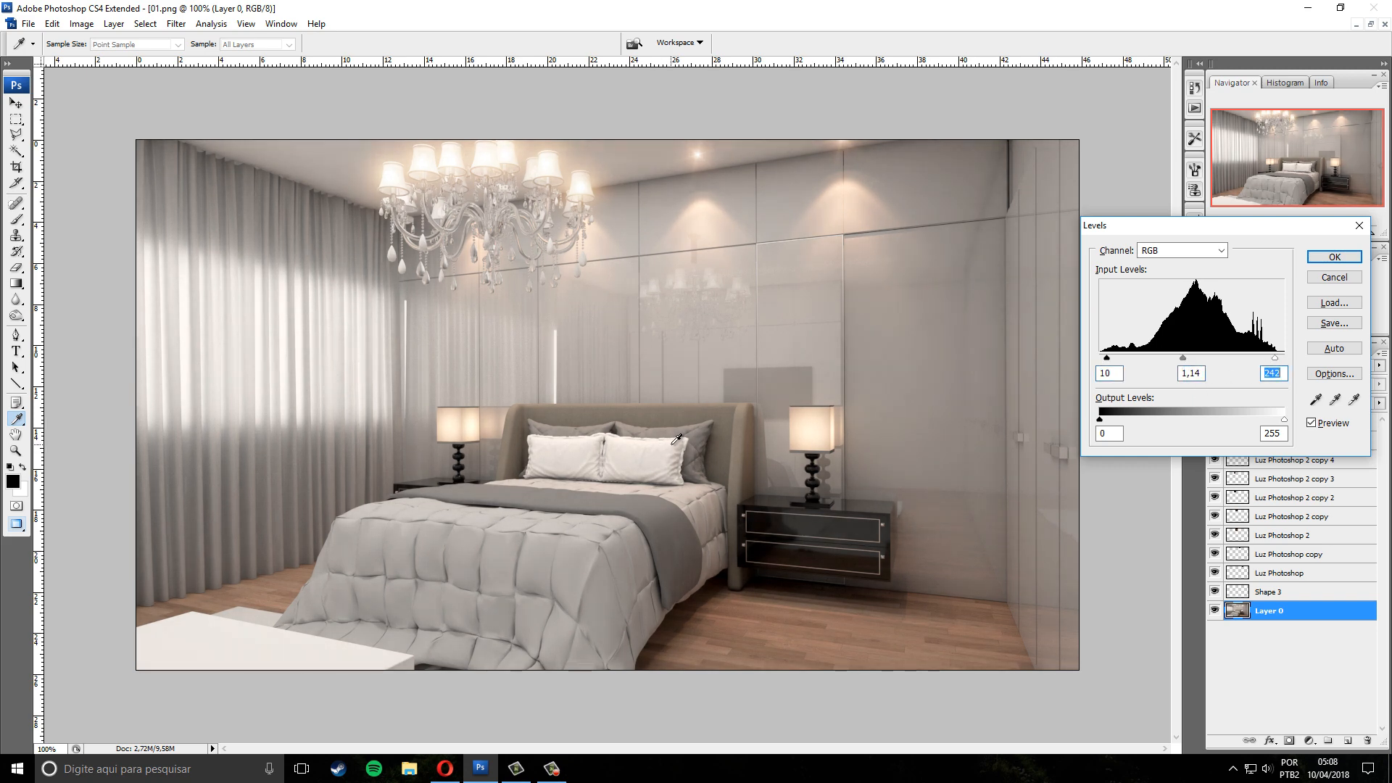
click(1334, 256)
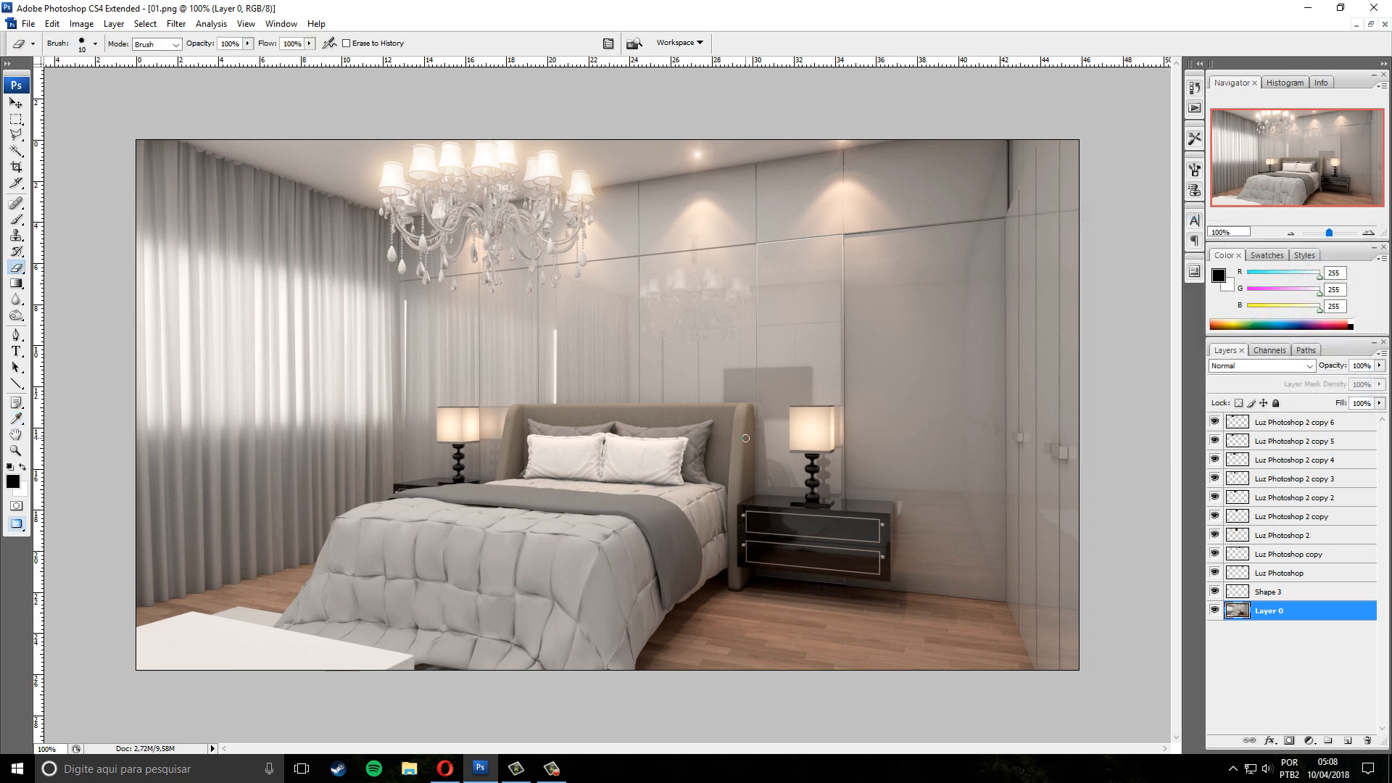
Compare the render before and after the Levels adjustment by repeatedly undoing and redoing it
key(ctrl+z)
key(ctrl+z)
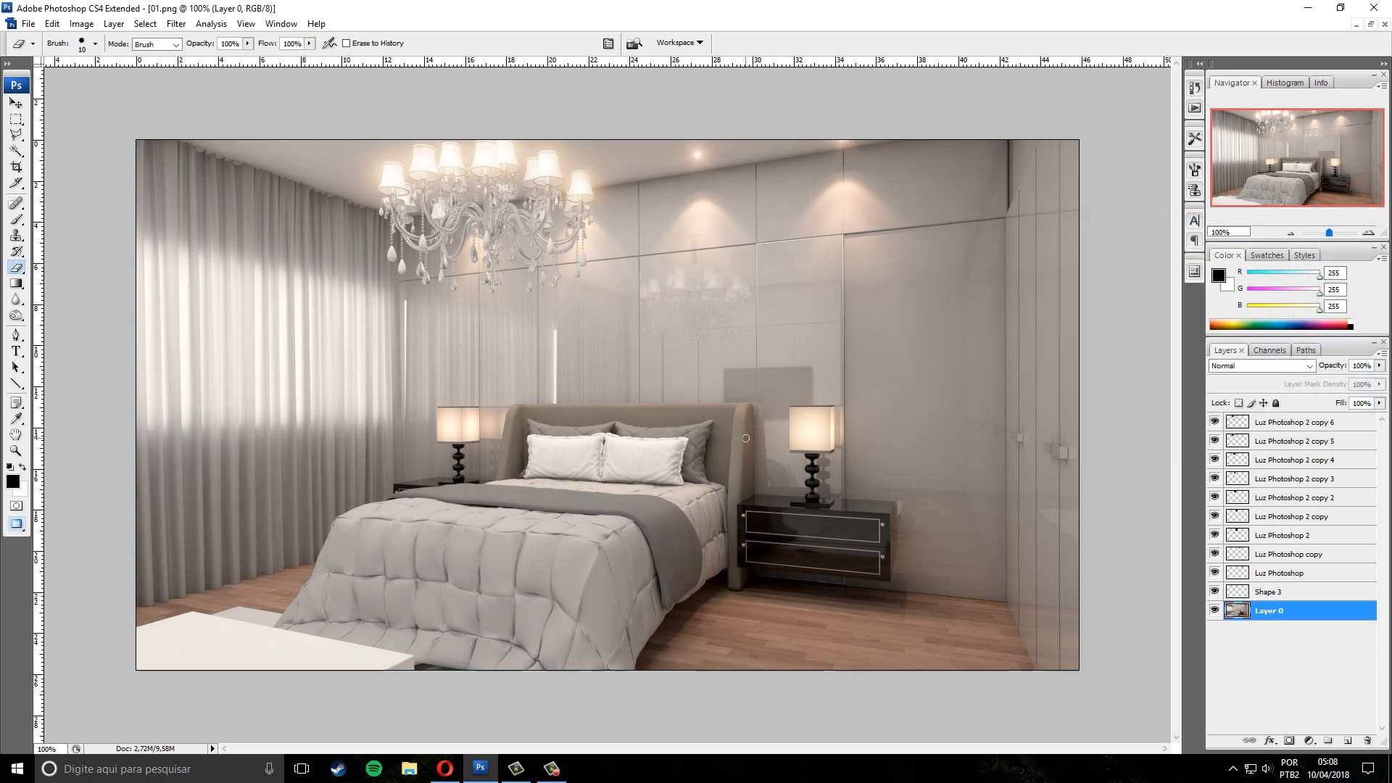
key(ctrl+z)
key(ctrl+z)
key(ctrl+z)
key(ctrl+z)
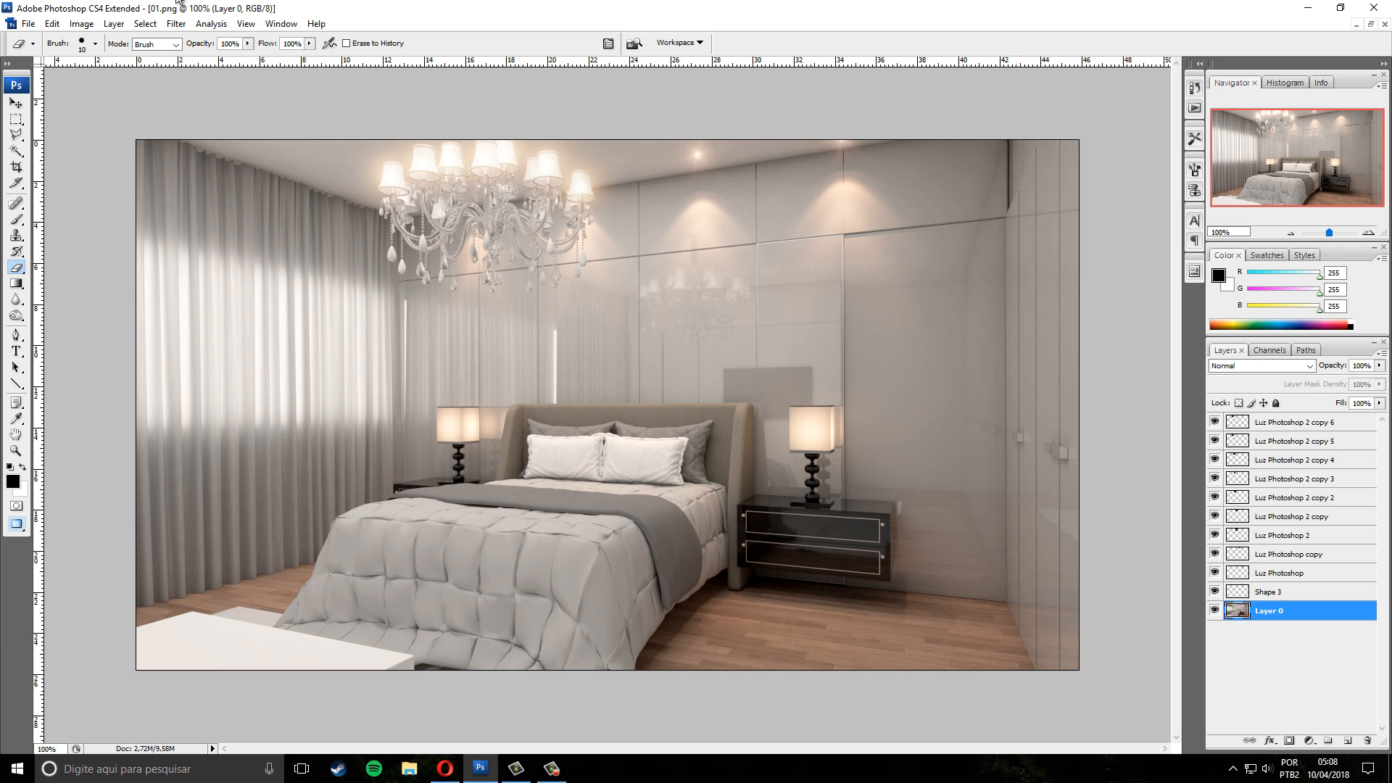
Try to open the Brightness/Contrast adjustment for Layer 0, and cancel it
click(81, 23)
mouse_move(199, 60)
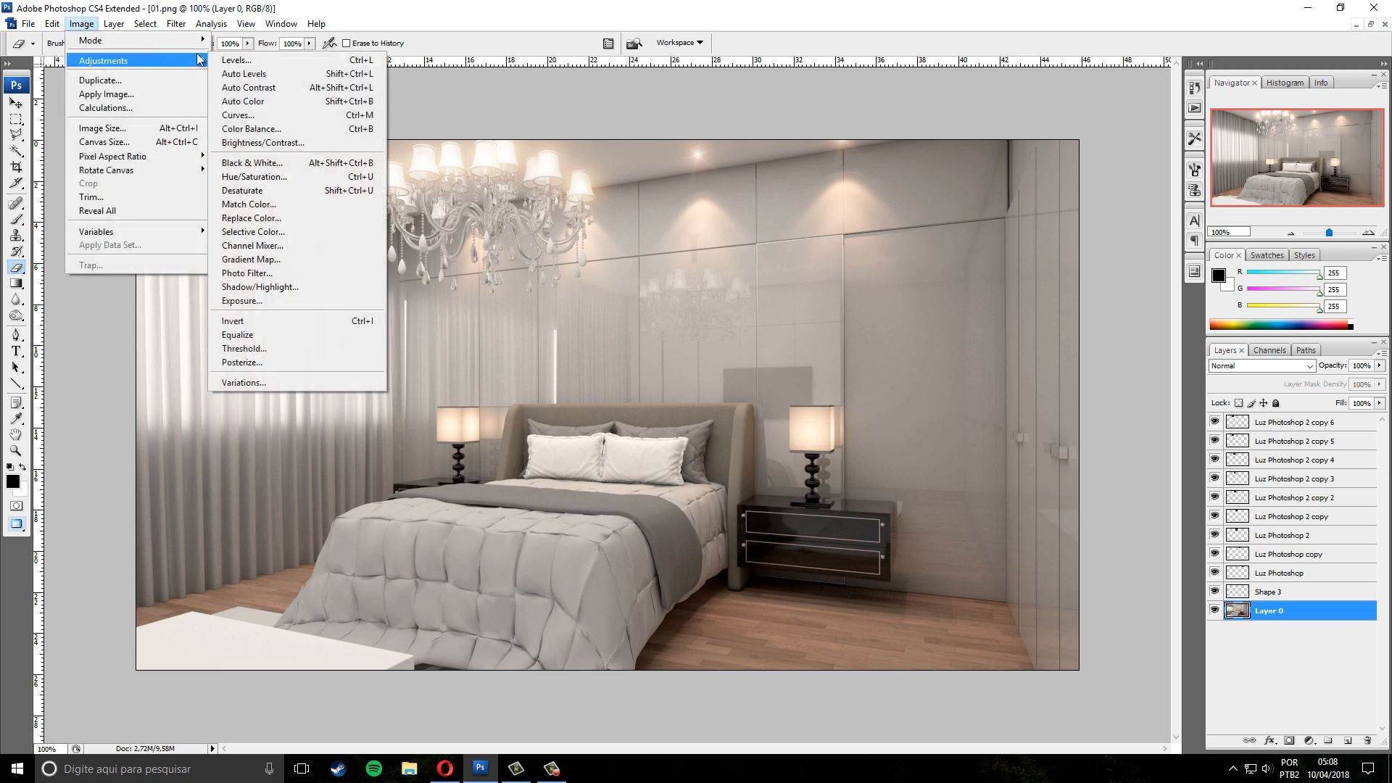
click(260, 142)
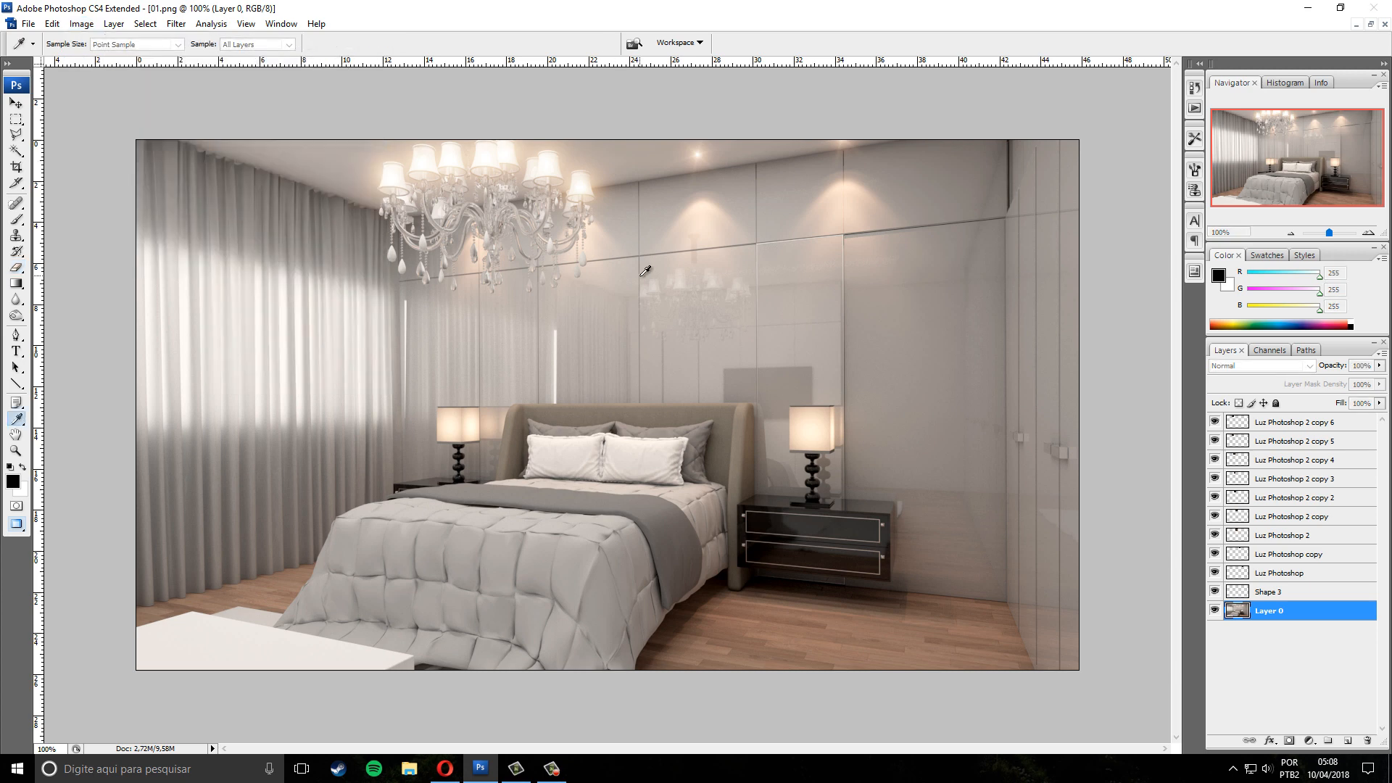
click(81, 23)
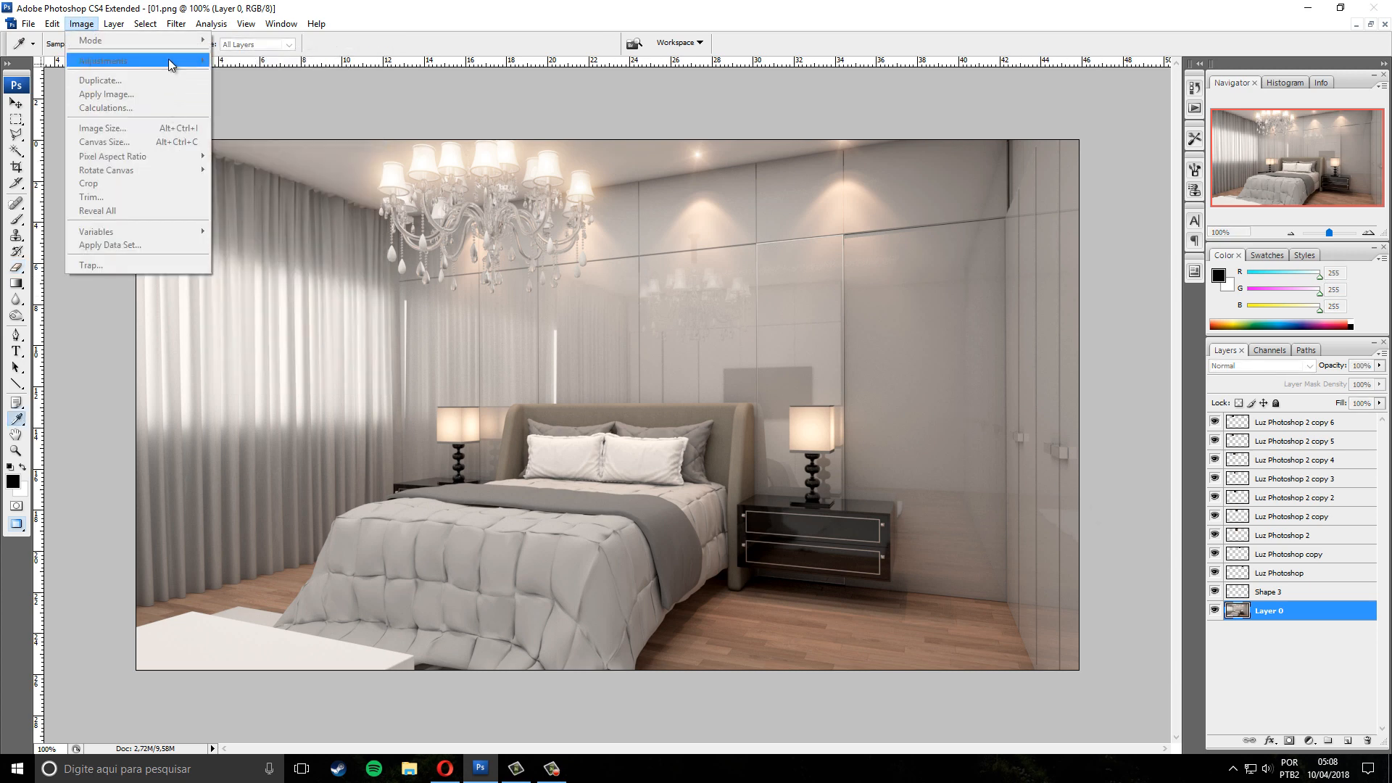
key(Escape)
key(Escape)
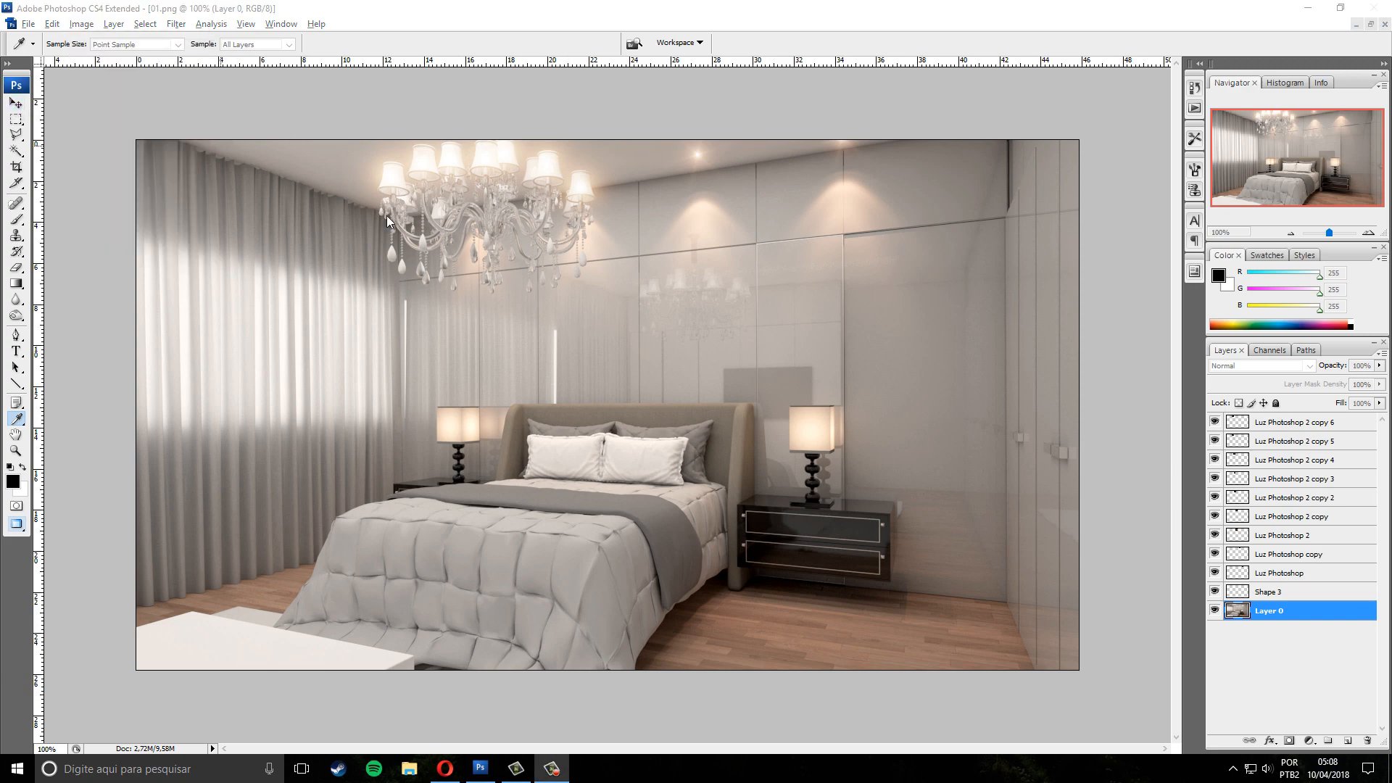
key(alt+Tab)
key(alt+Tab)
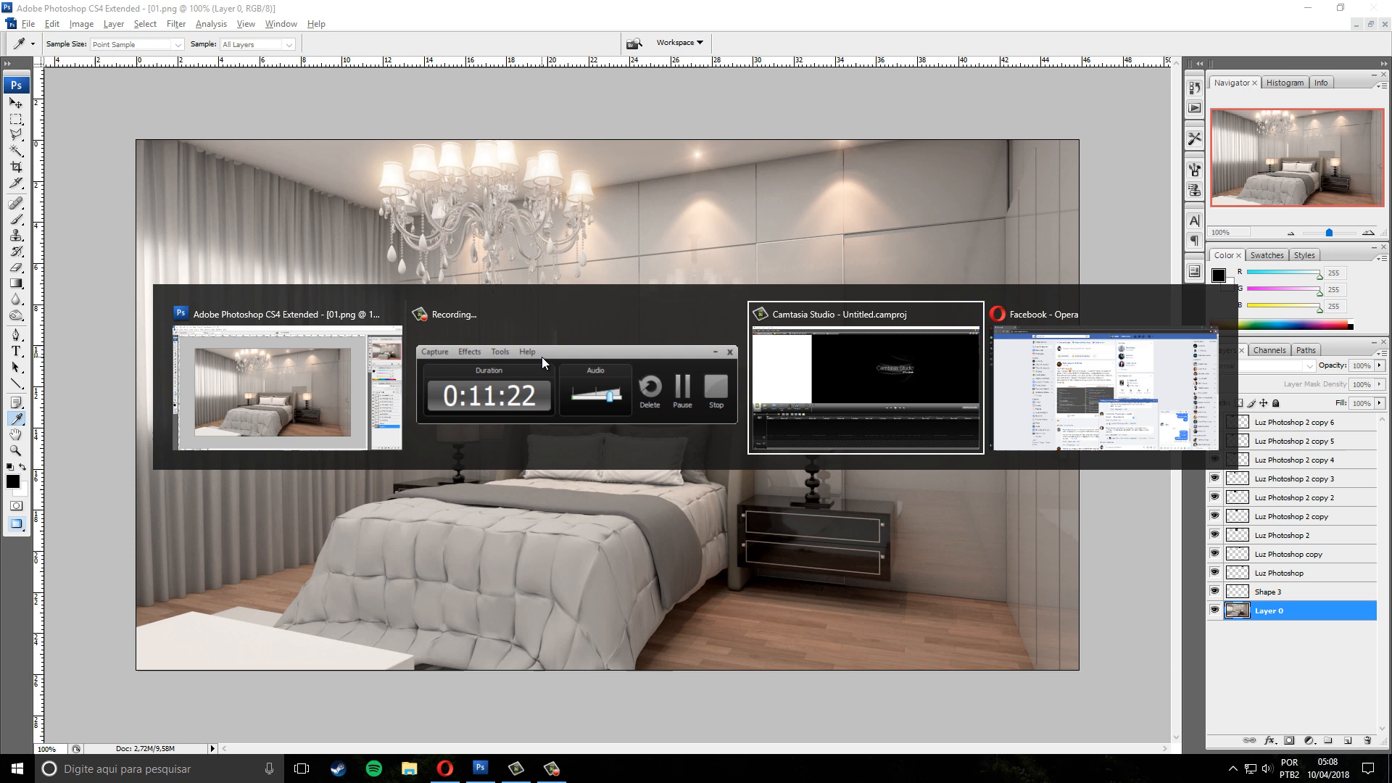
click(368, 384)
key(e)
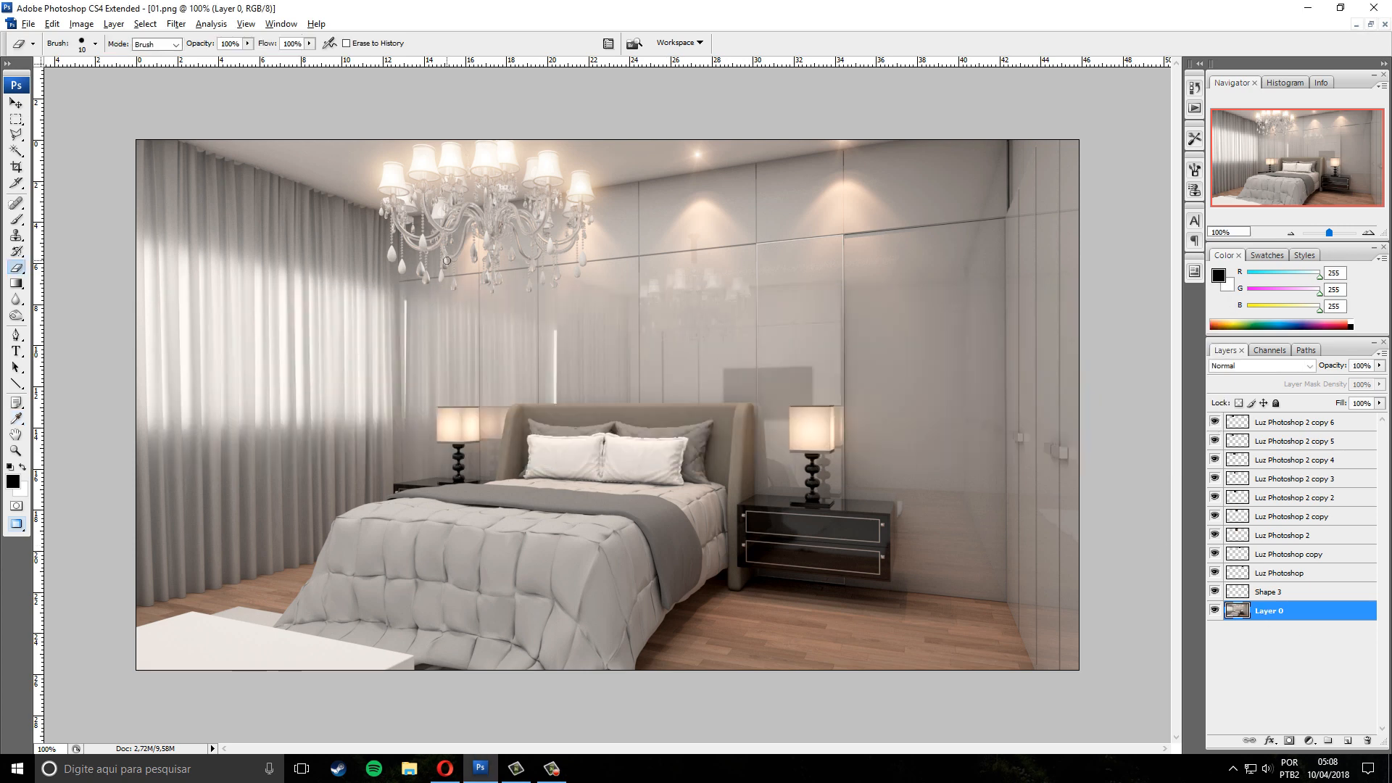
click(86, 25)
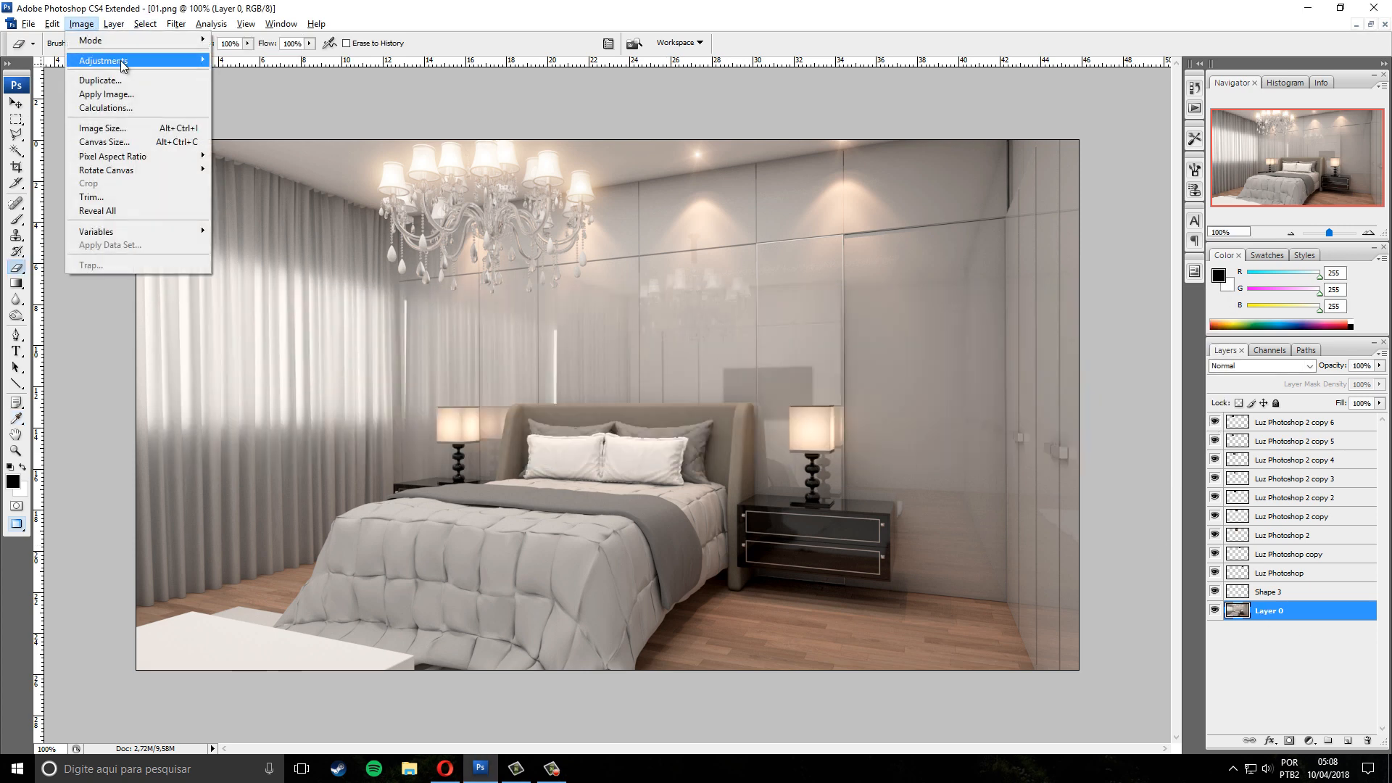
mouse_move(103, 61)
click(287, 140)
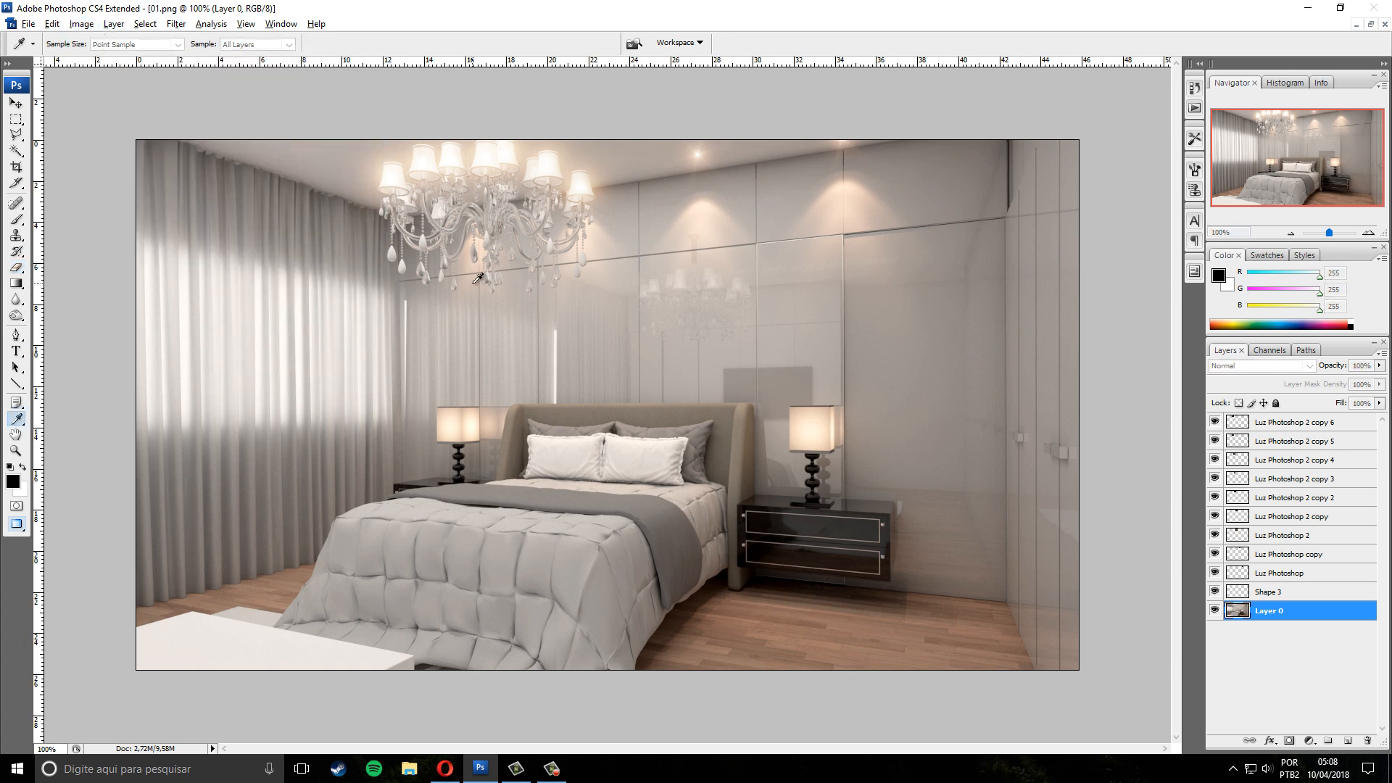
click(630, 370)
key(e)
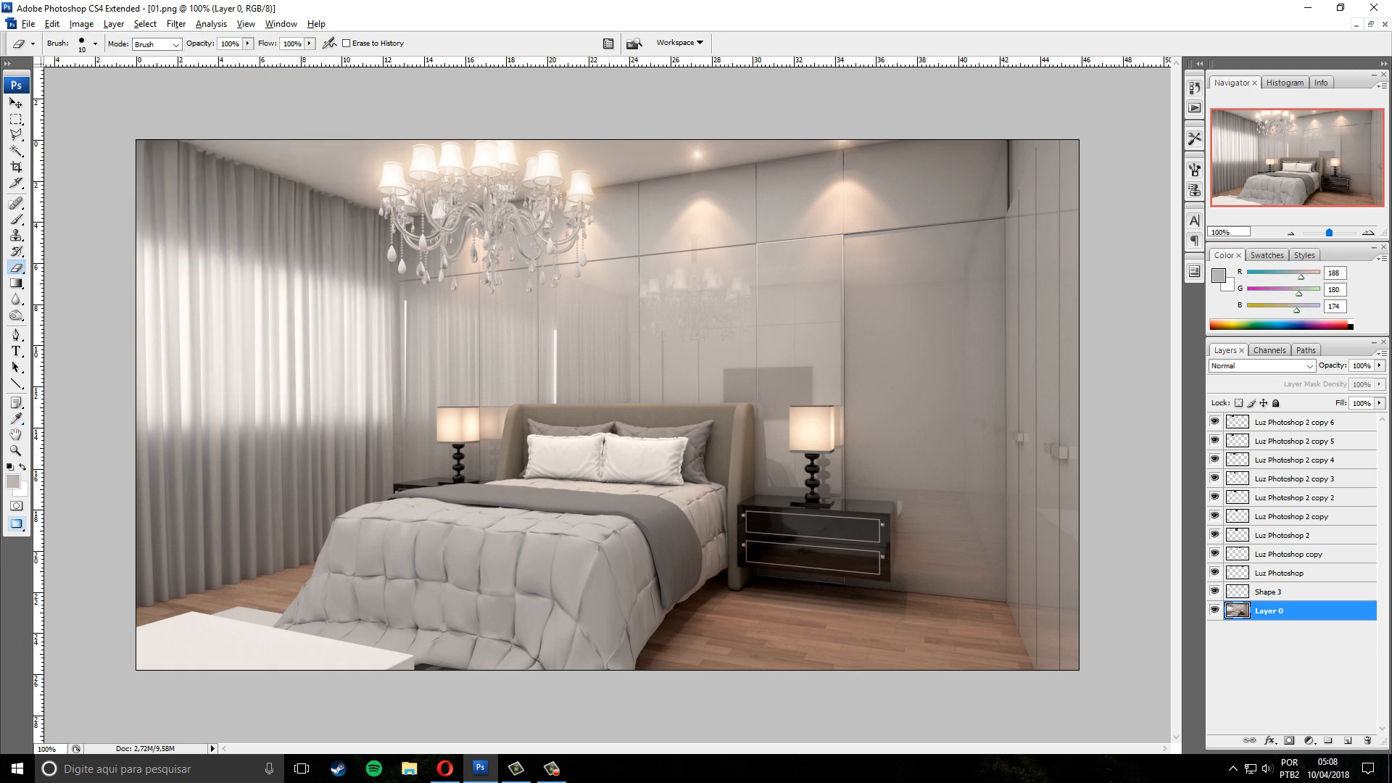
Apply Brightness/Contrast to Layer 0 with brightness -2 and contrast +12
click(81, 24)
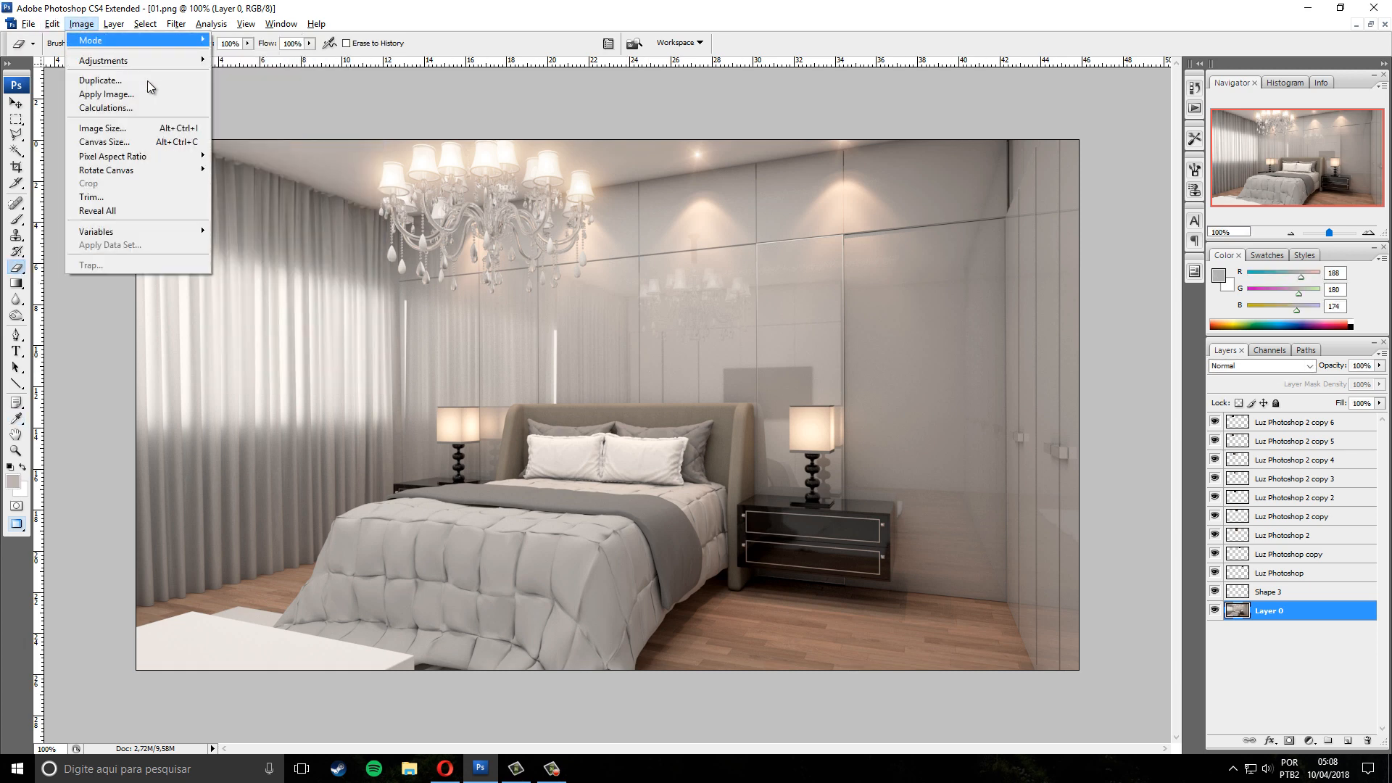
mouse_move(130, 61)
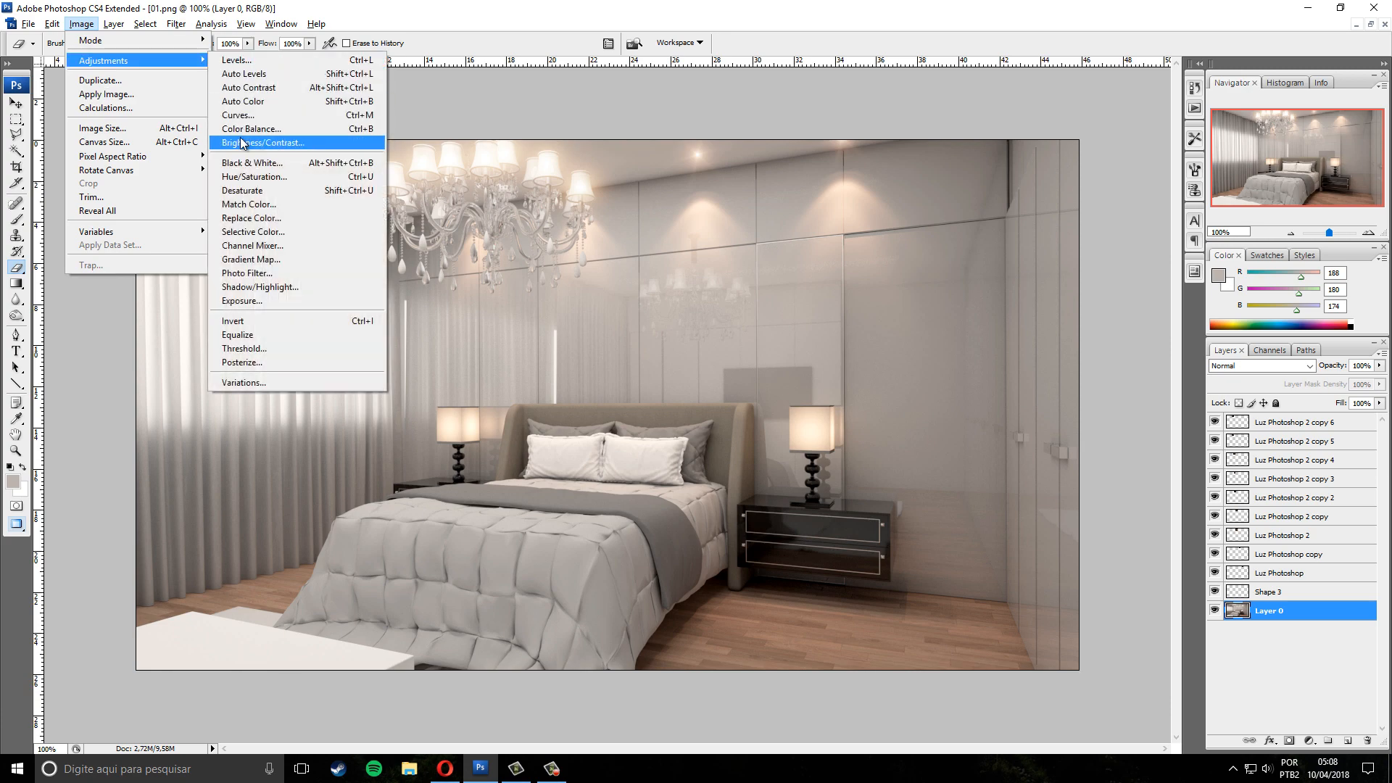
click(287, 142)
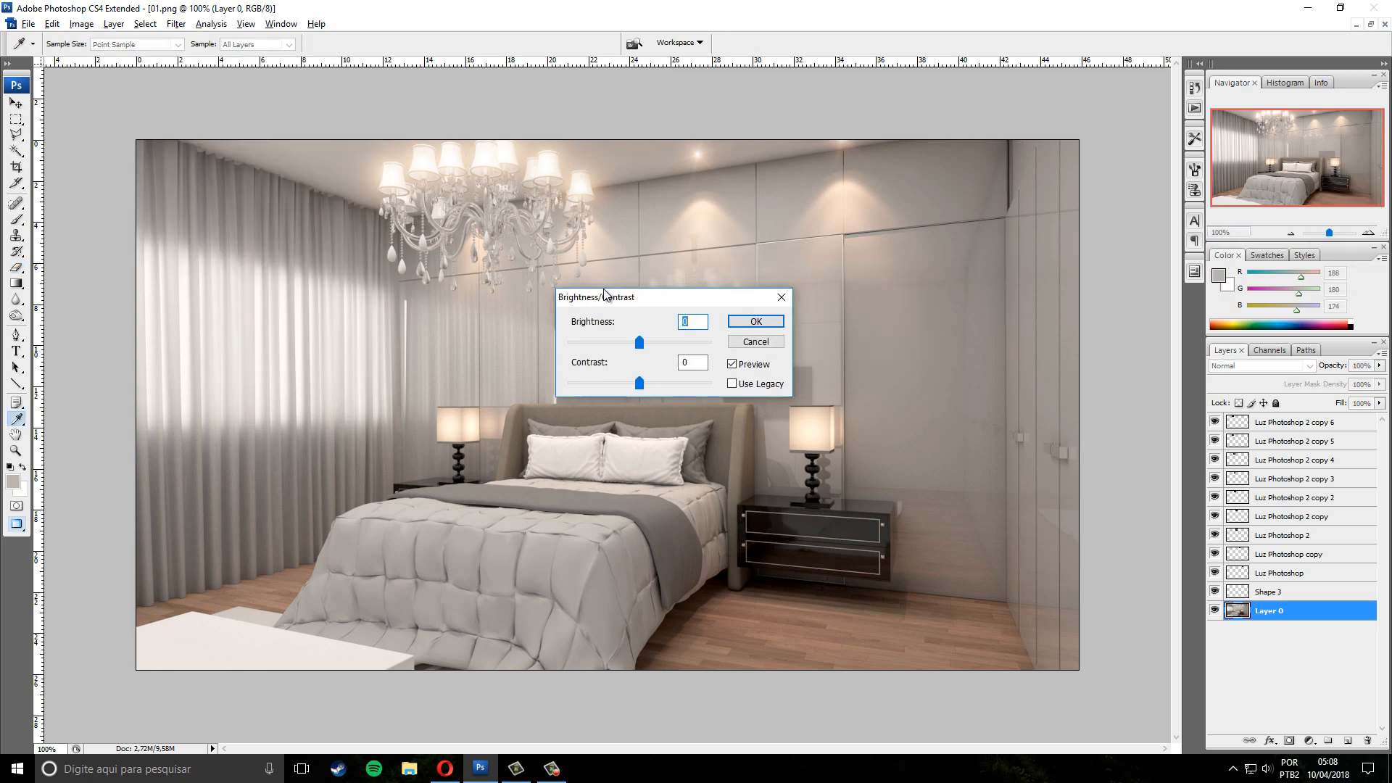
mouse_move(616, 295)
mouse_down()
mouse_move(518, 274)
mouse_move(549, 315)
mouse_move(537, 322)
mouse_move(553, 358)
mouse_up()
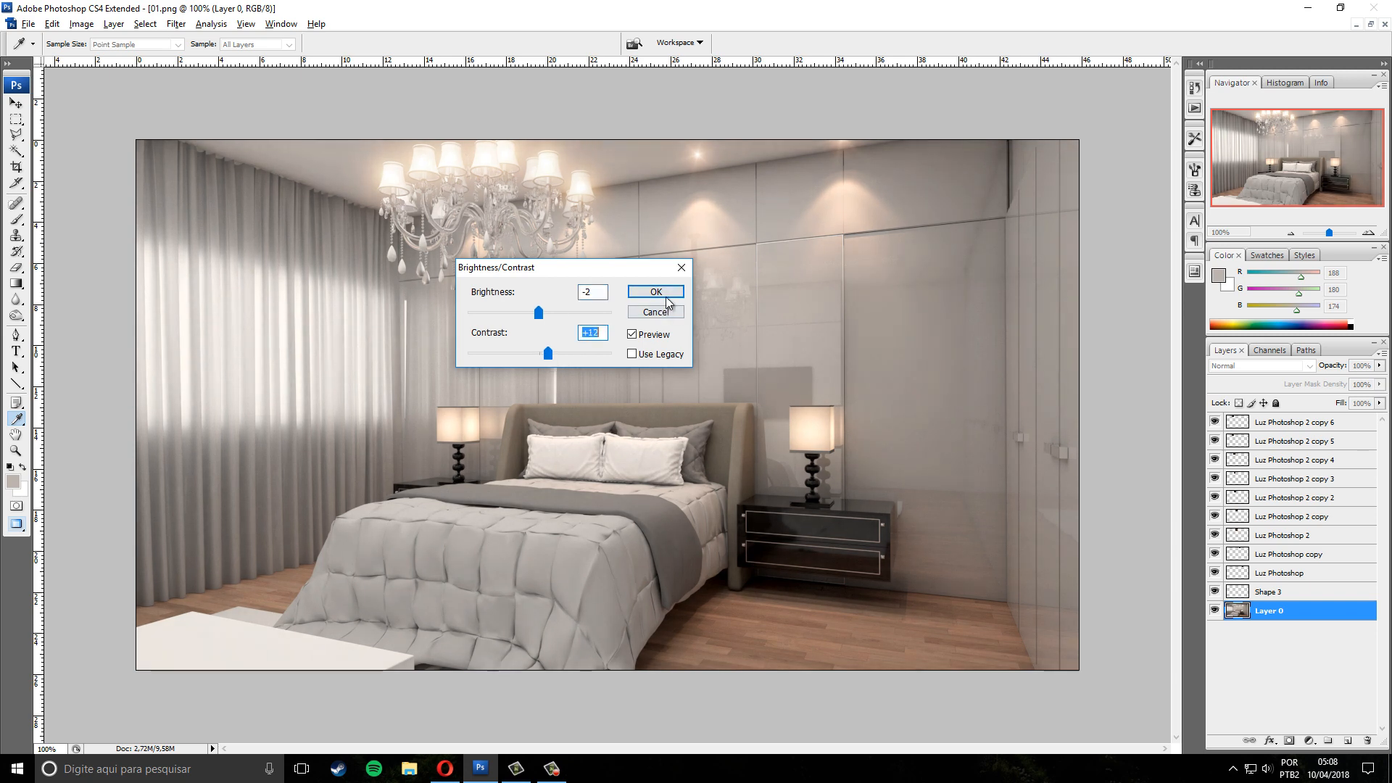
click(665, 296)
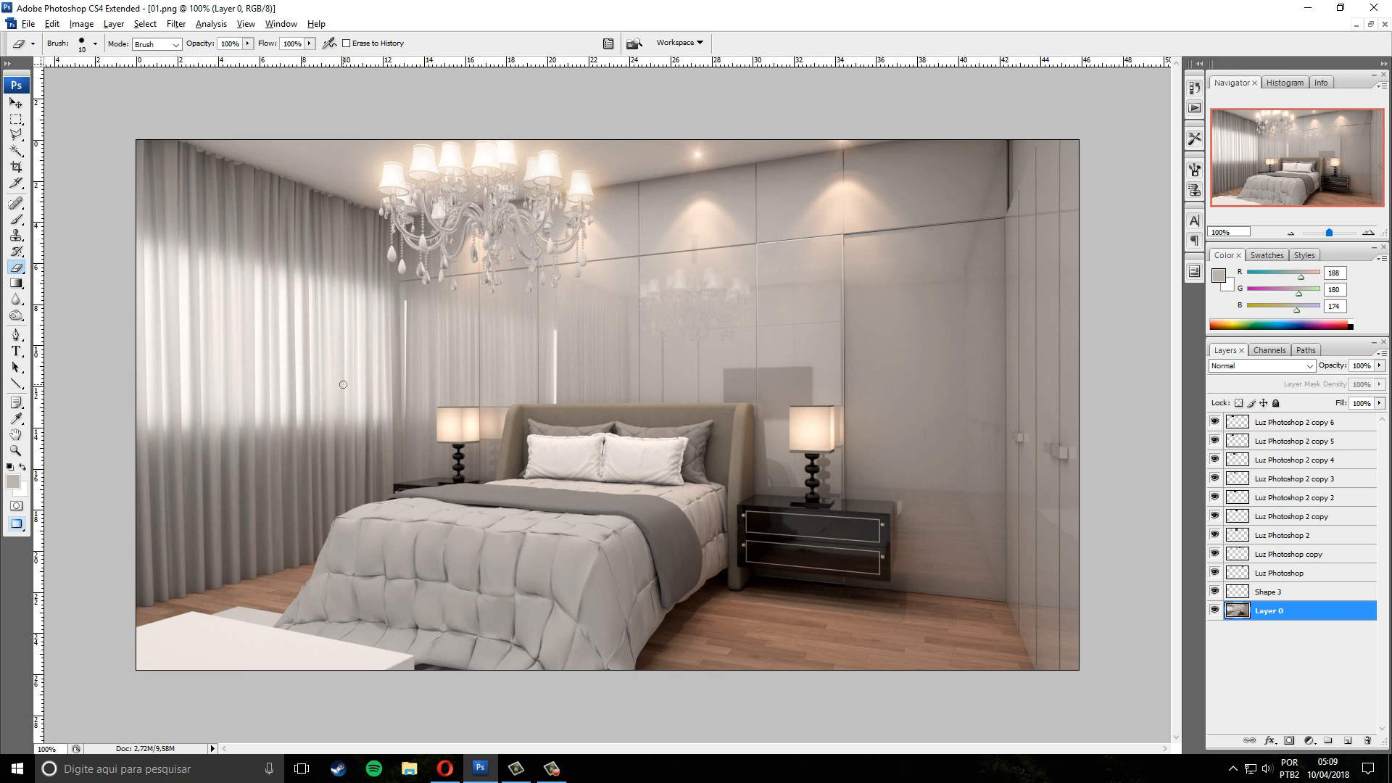
Try darkening the wall panels and chandelier area with the Burn tool at 15% midtone exposure, undoing each stroke
click(16, 317)
click(16, 319)
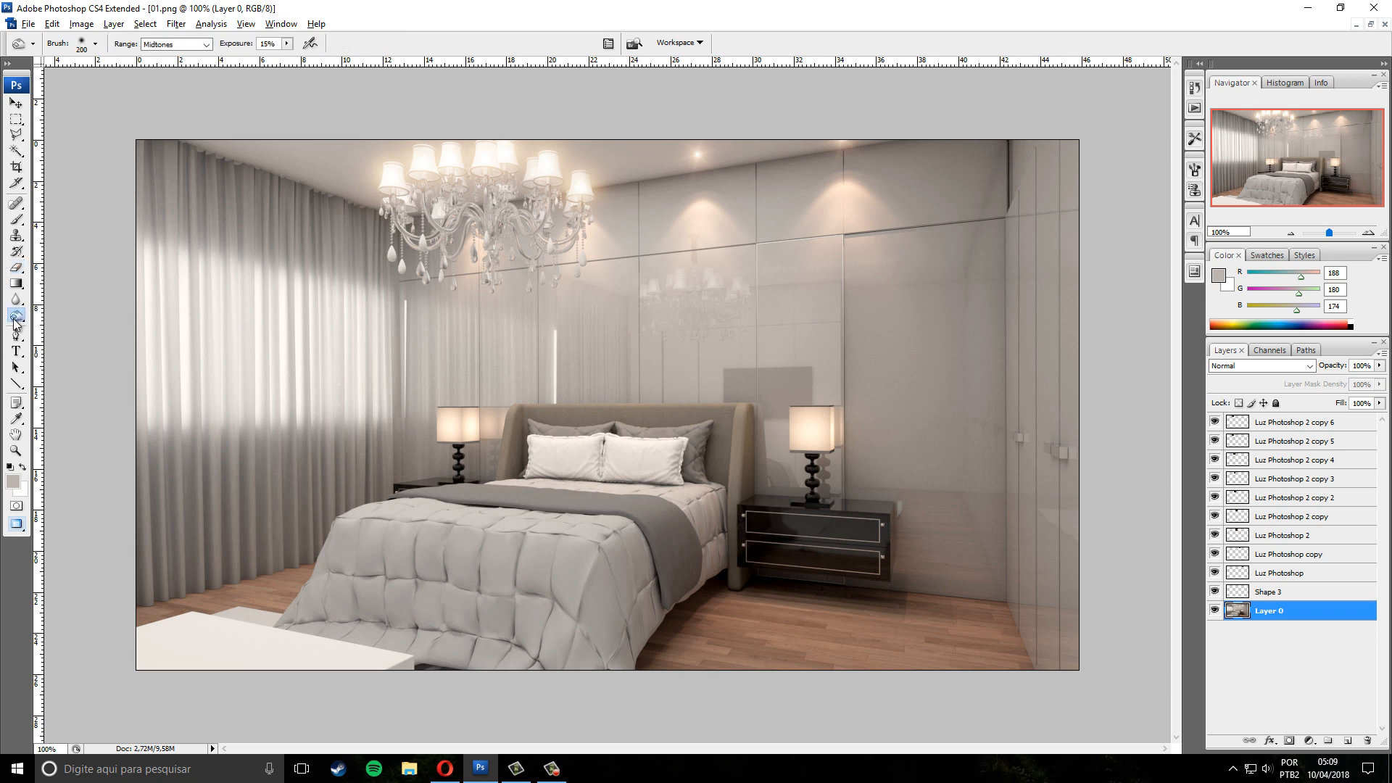
click(16, 319)
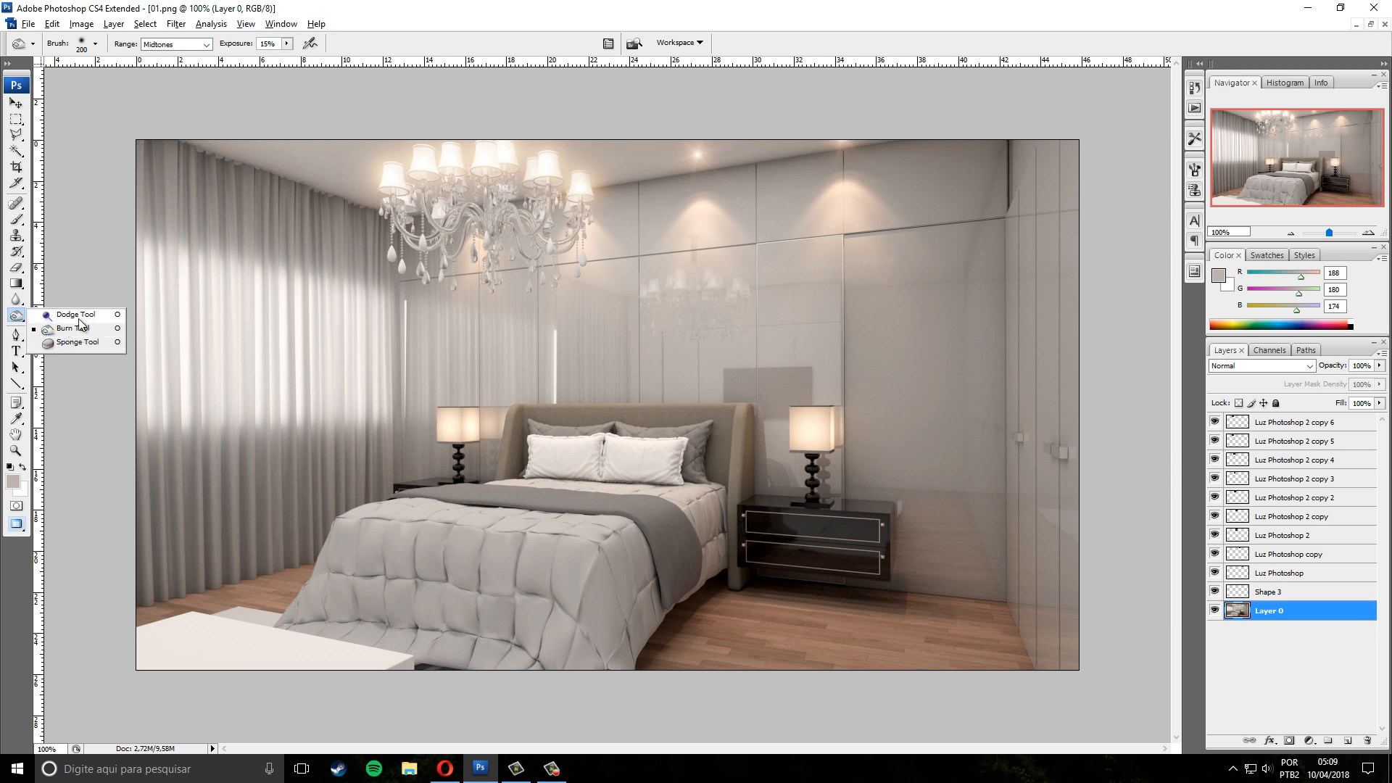
click(15, 325)
click(14, 325)
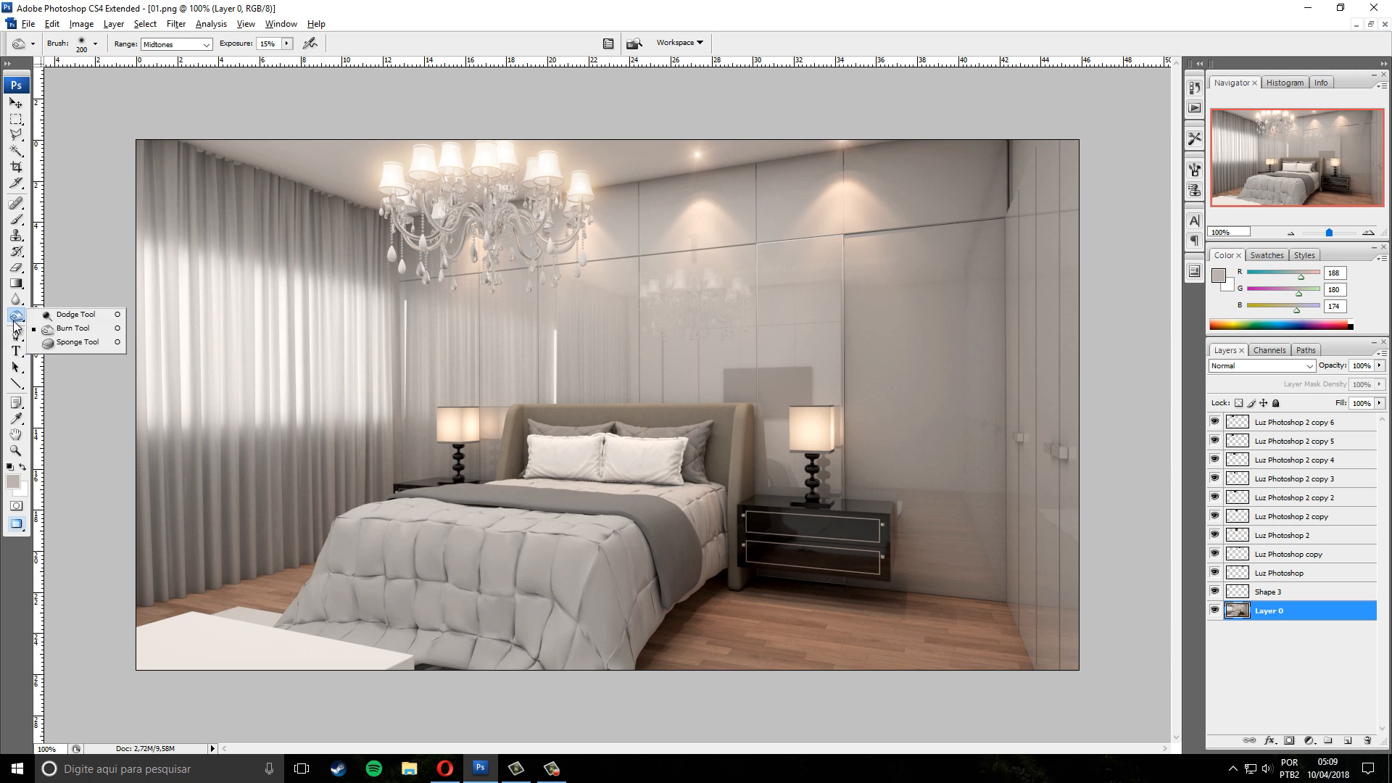
click(66, 331)
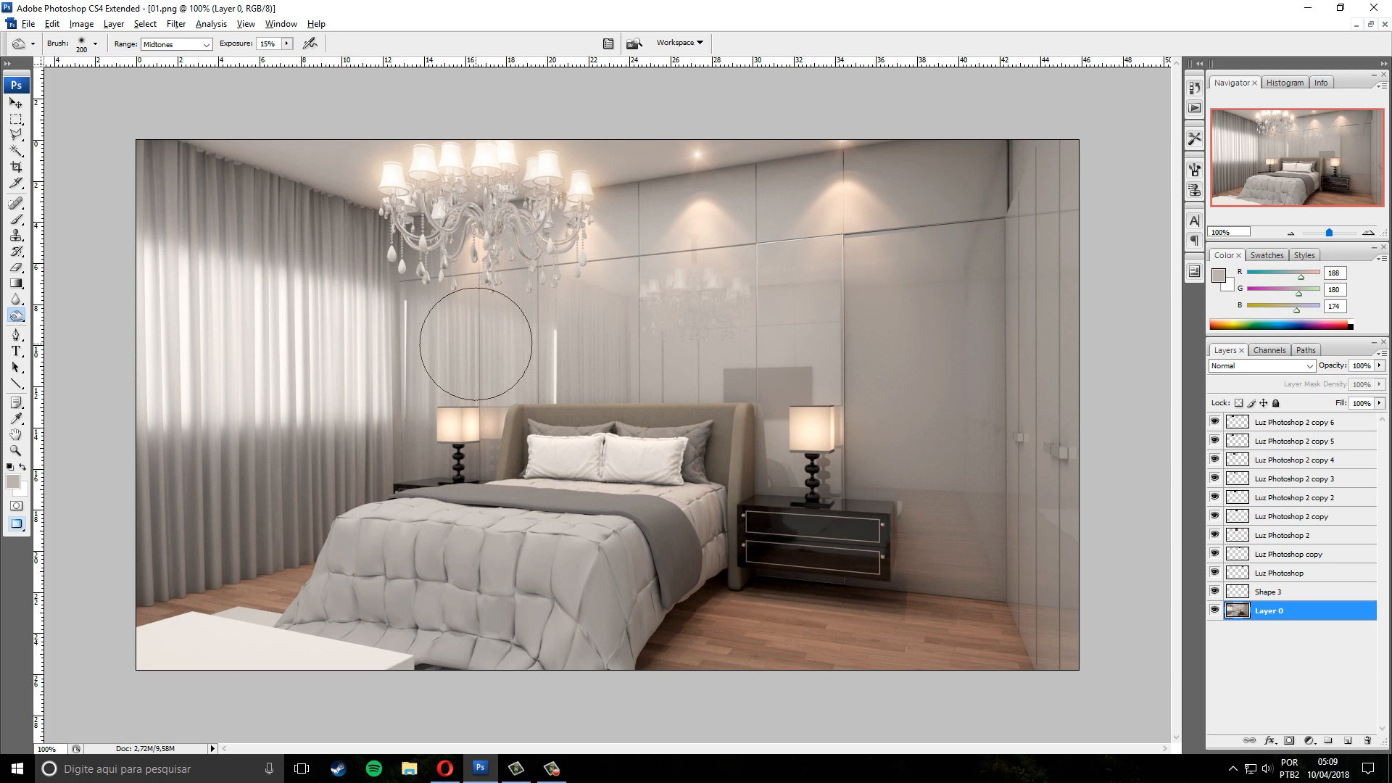
mouse_move(691, 283)
mouse_down()
mouse_move(394, 208)
mouse_move(499, 346)
mouse_up()
key(ctrl+z)
mouse_move(421, 194)
mouse_down()
mouse_move(559, 237)
mouse_move(581, 307)
mouse_up()
key(ctrl+z)
mouse_move(664, 185)
mouse_down()
mouse_move(420, 231)
mouse_move(586, 200)
mouse_up()
key(ctrl+z)
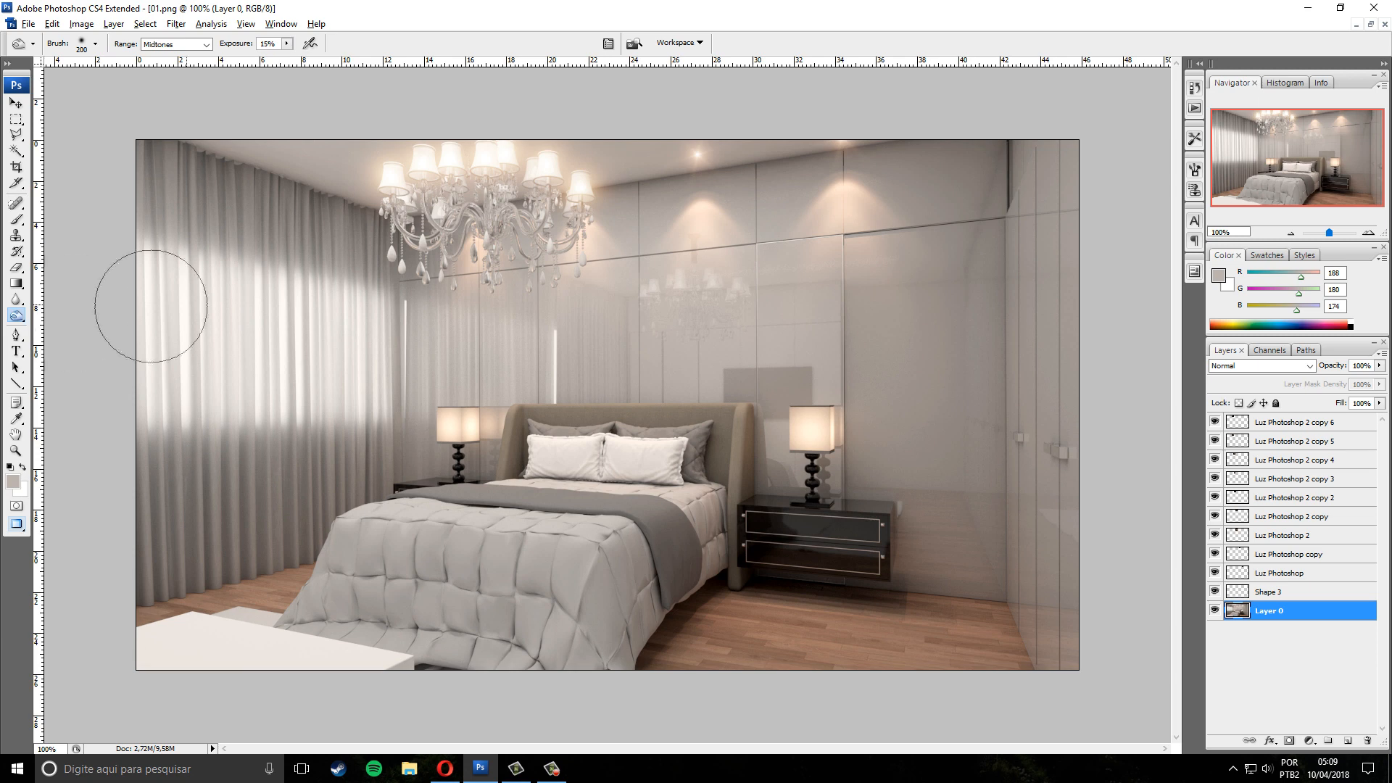
Try lightening the chandelier area with the Dodge tool at 50% midtone exposure, and undo it
click(16, 316)
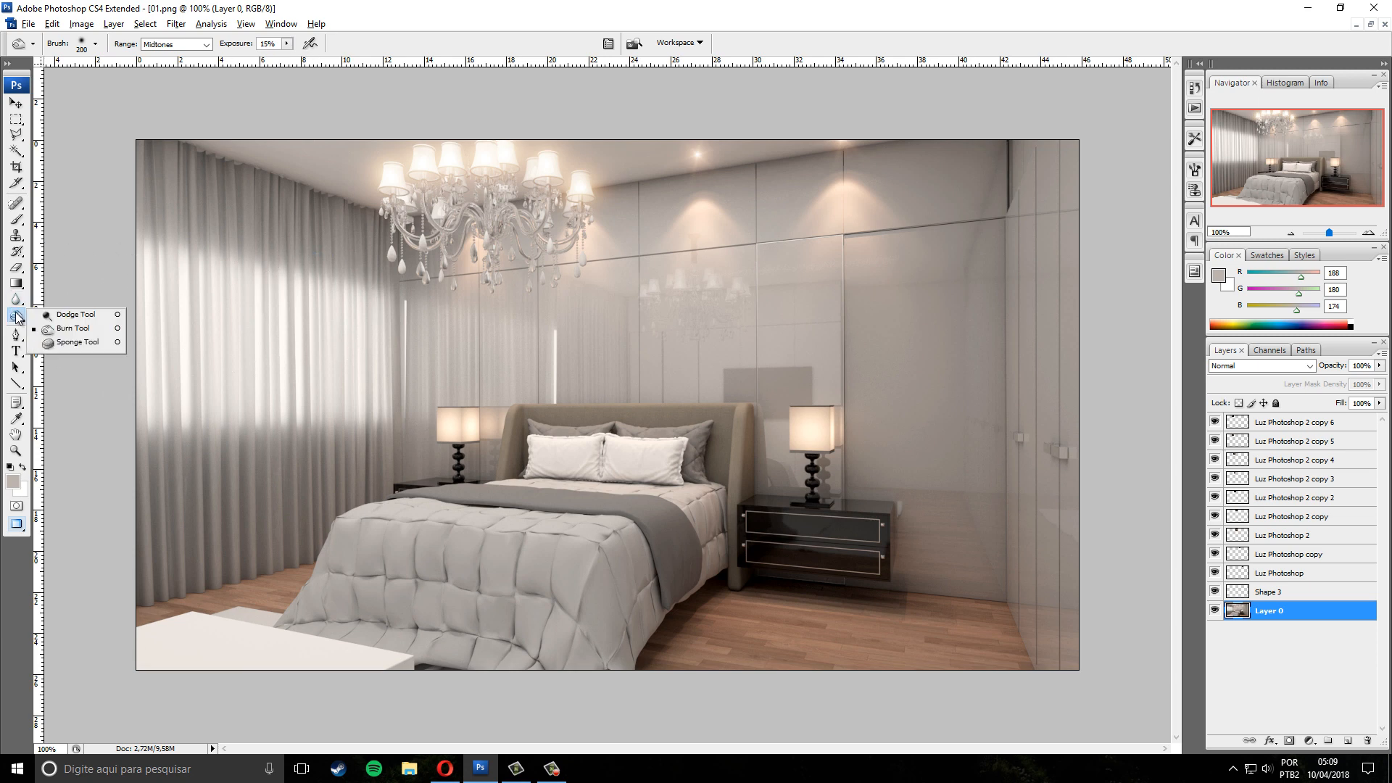
click(71, 314)
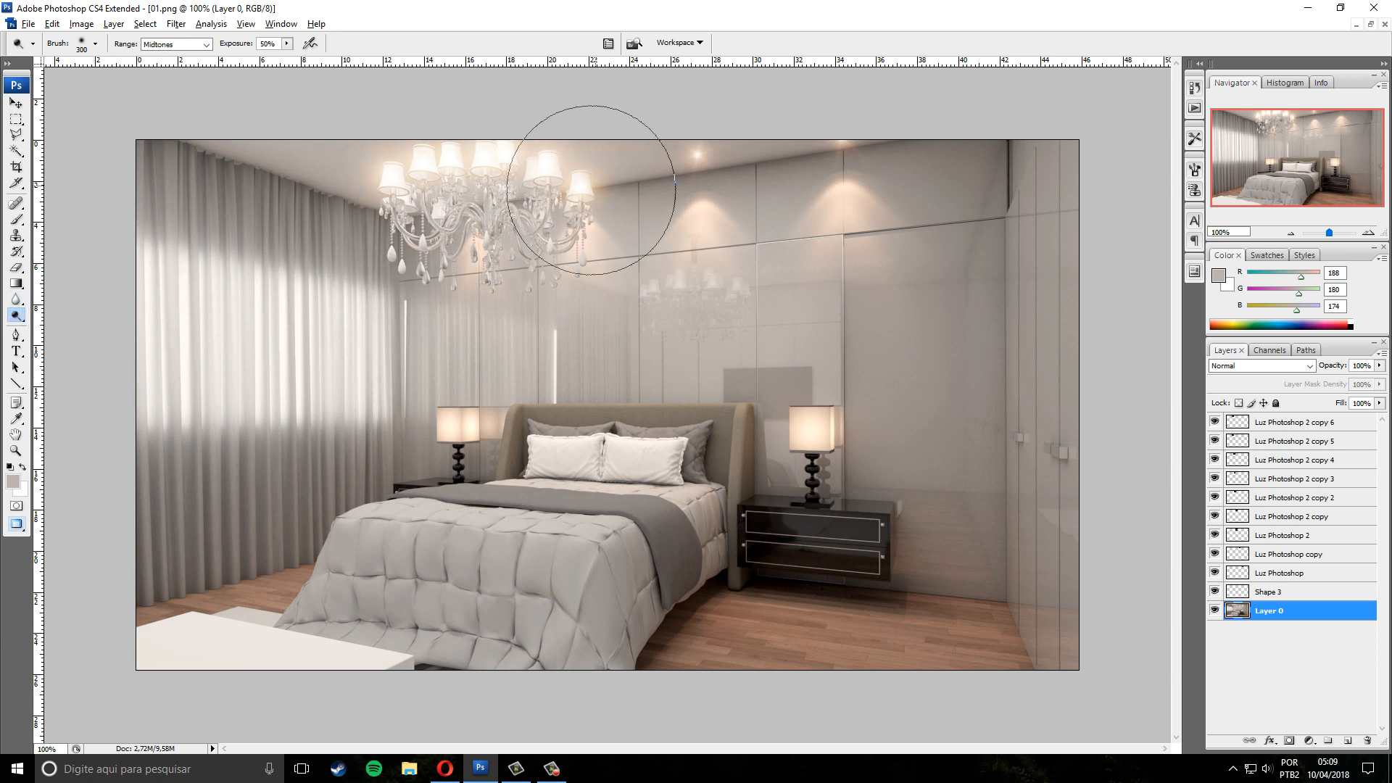
key(ctrl+z)
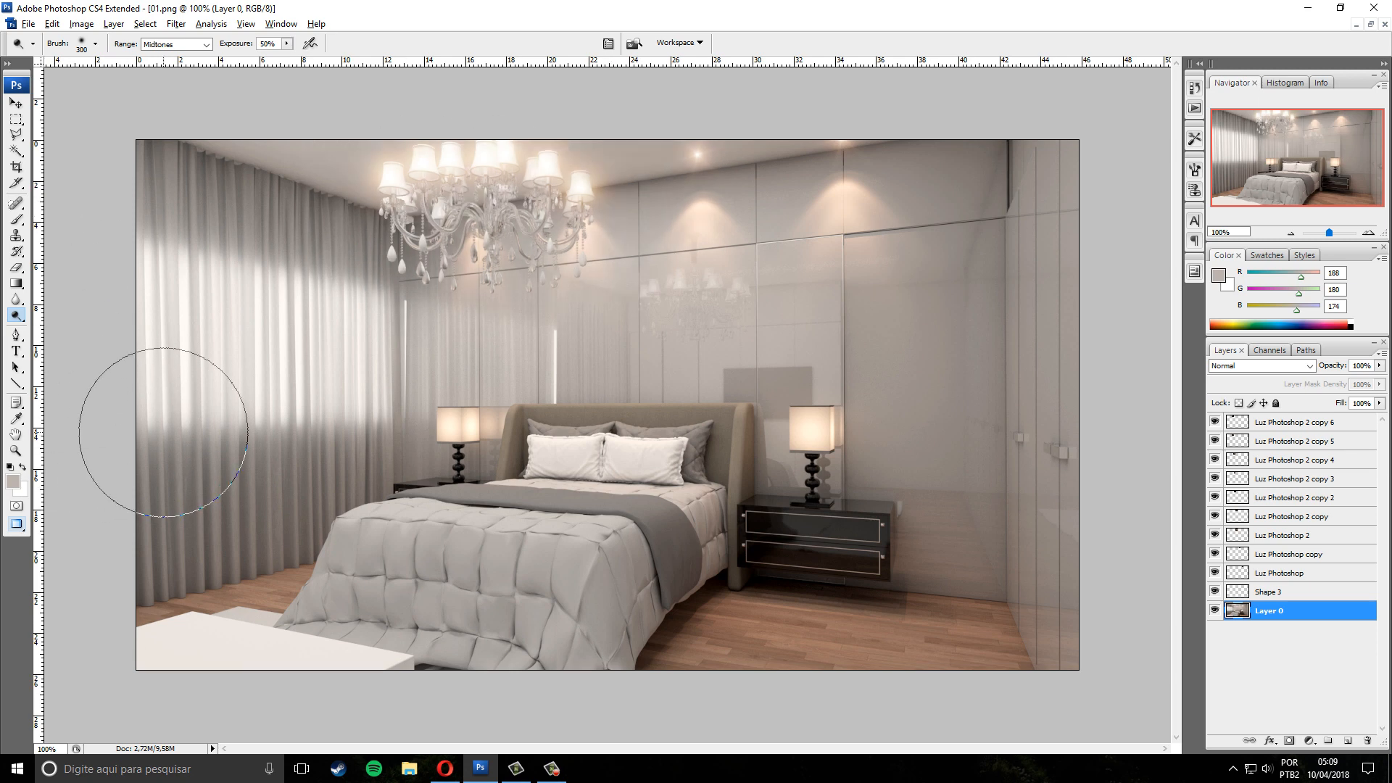
Try darkening the chandelier area with the Burn tool at 30% midtone exposure, undoing the strokes
click(16, 314)
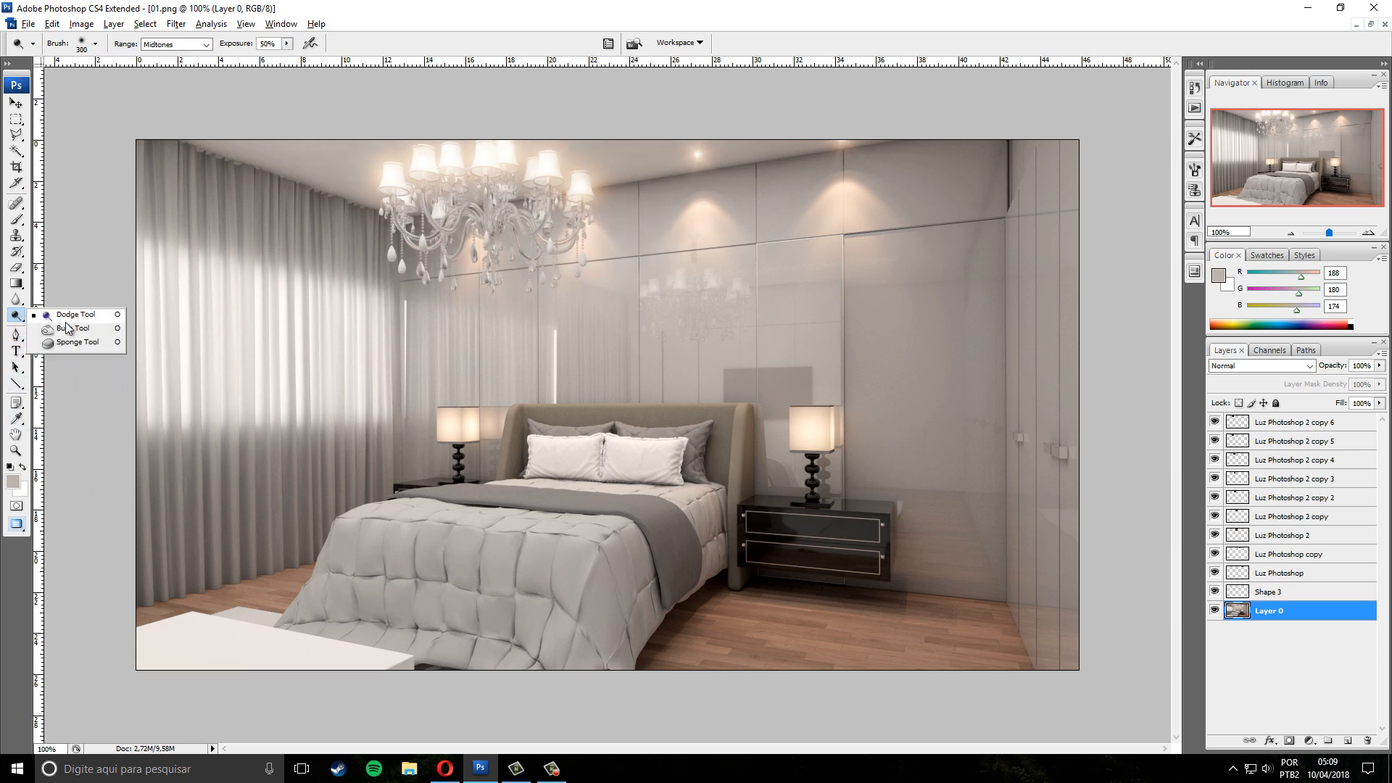
click(24, 317)
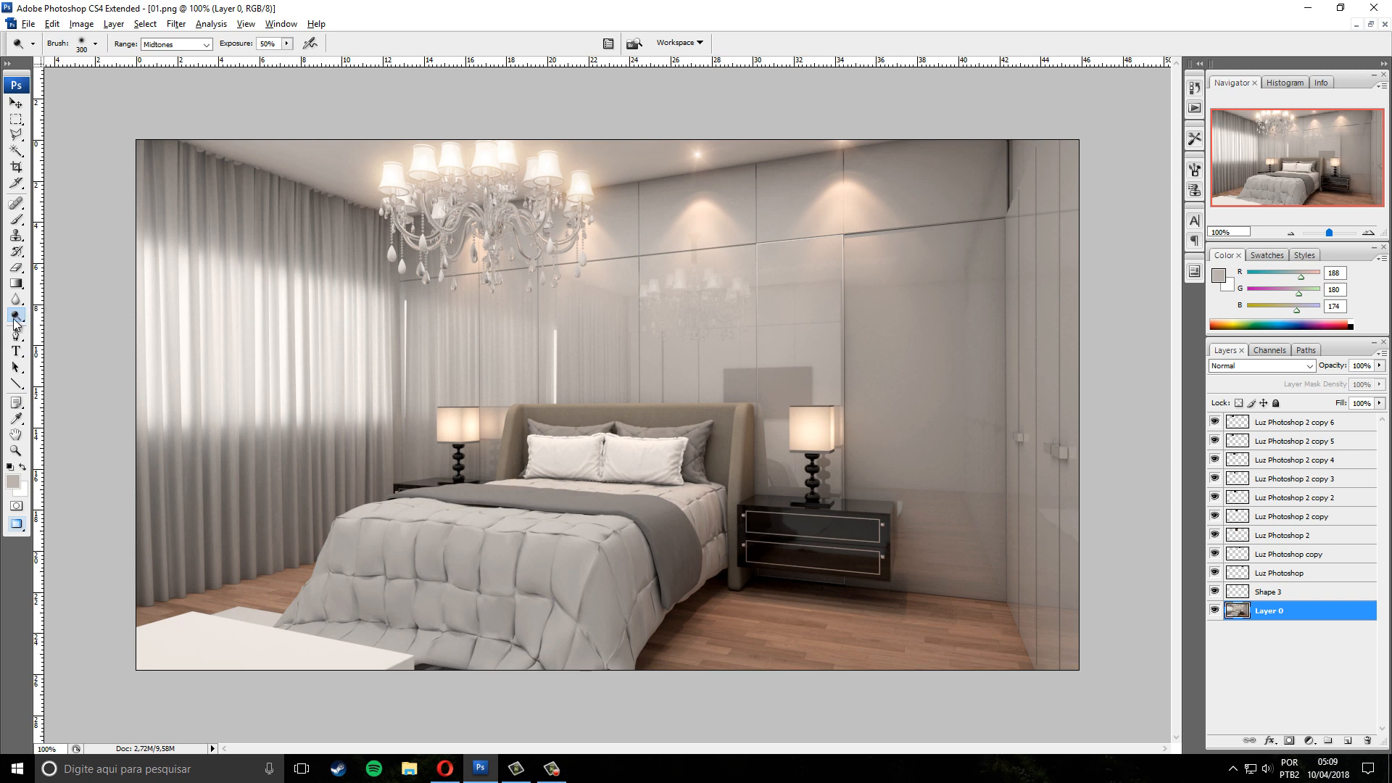
right_click(13, 319)
click(65, 332)
click(269, 45)
key(ctrl+z)
click(487, 202)
key(ctrl+z)
drag(398, 219, 584, 204)
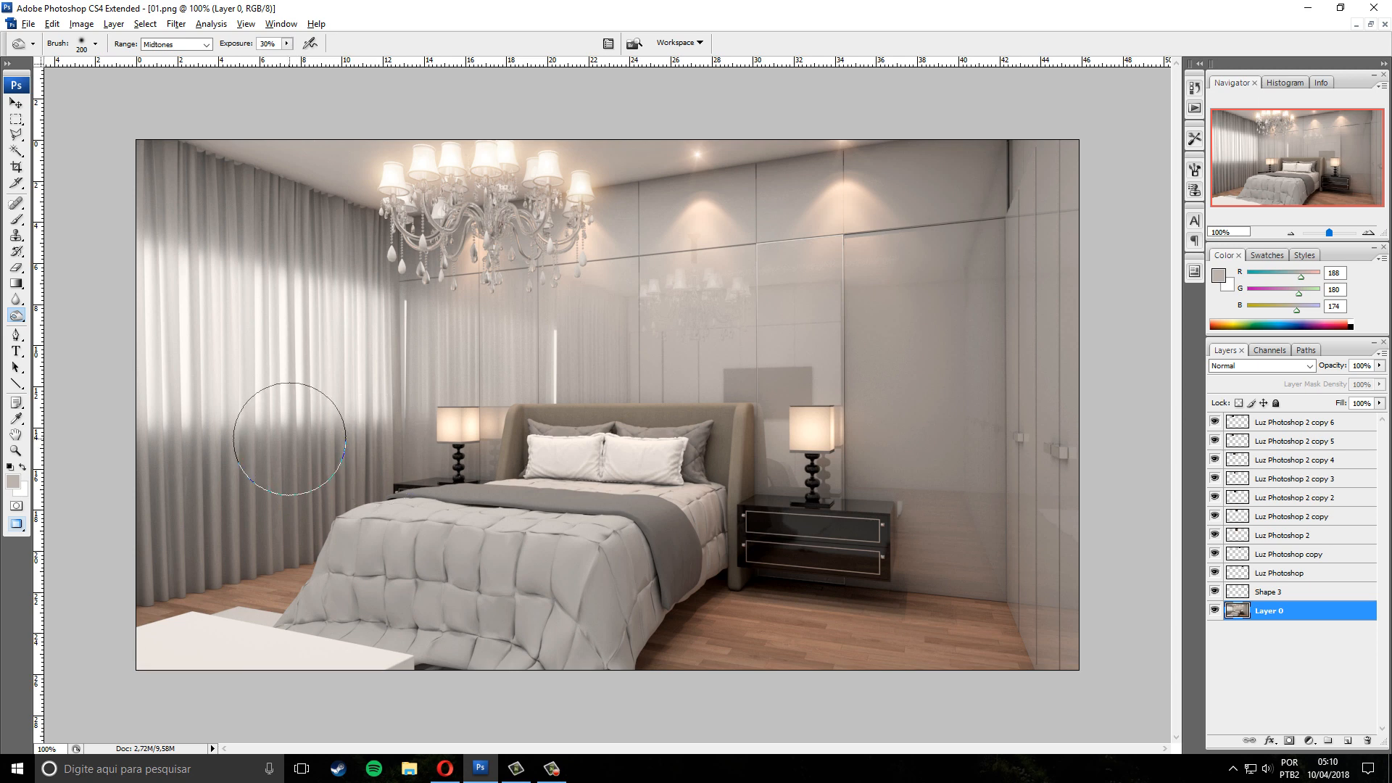
Outline the black nightstand beside the bed as a closed selection with the Polygonal Lasso tool
click(15, 103)
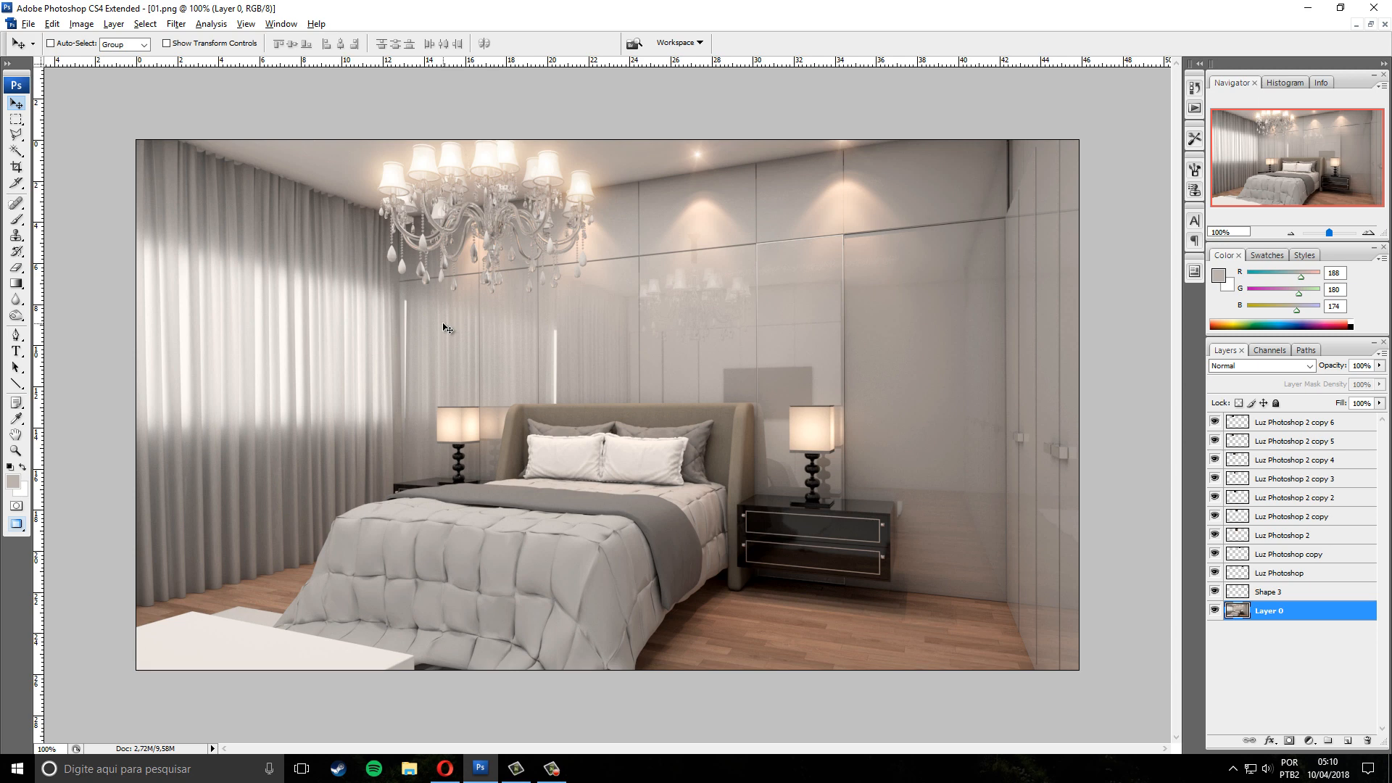
click(16, 136)
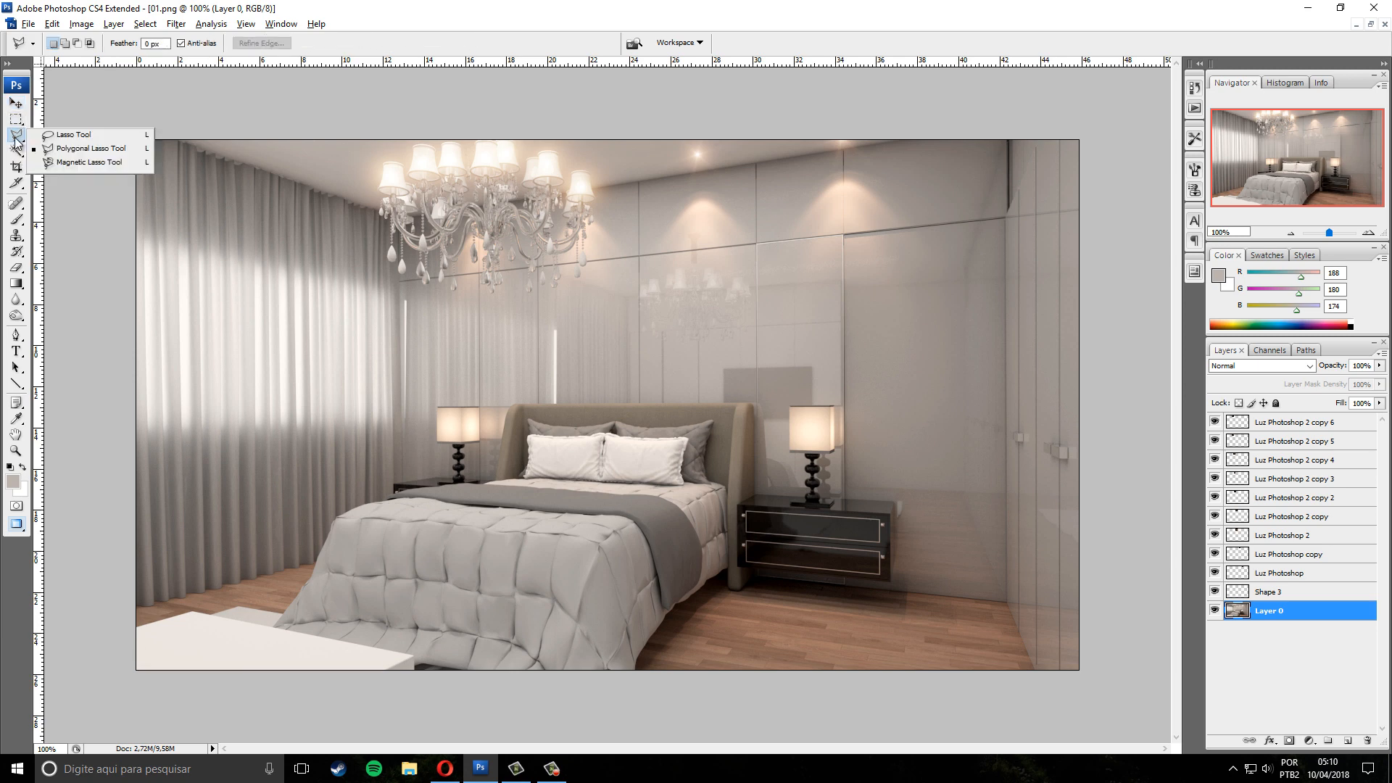
click(77, 149)
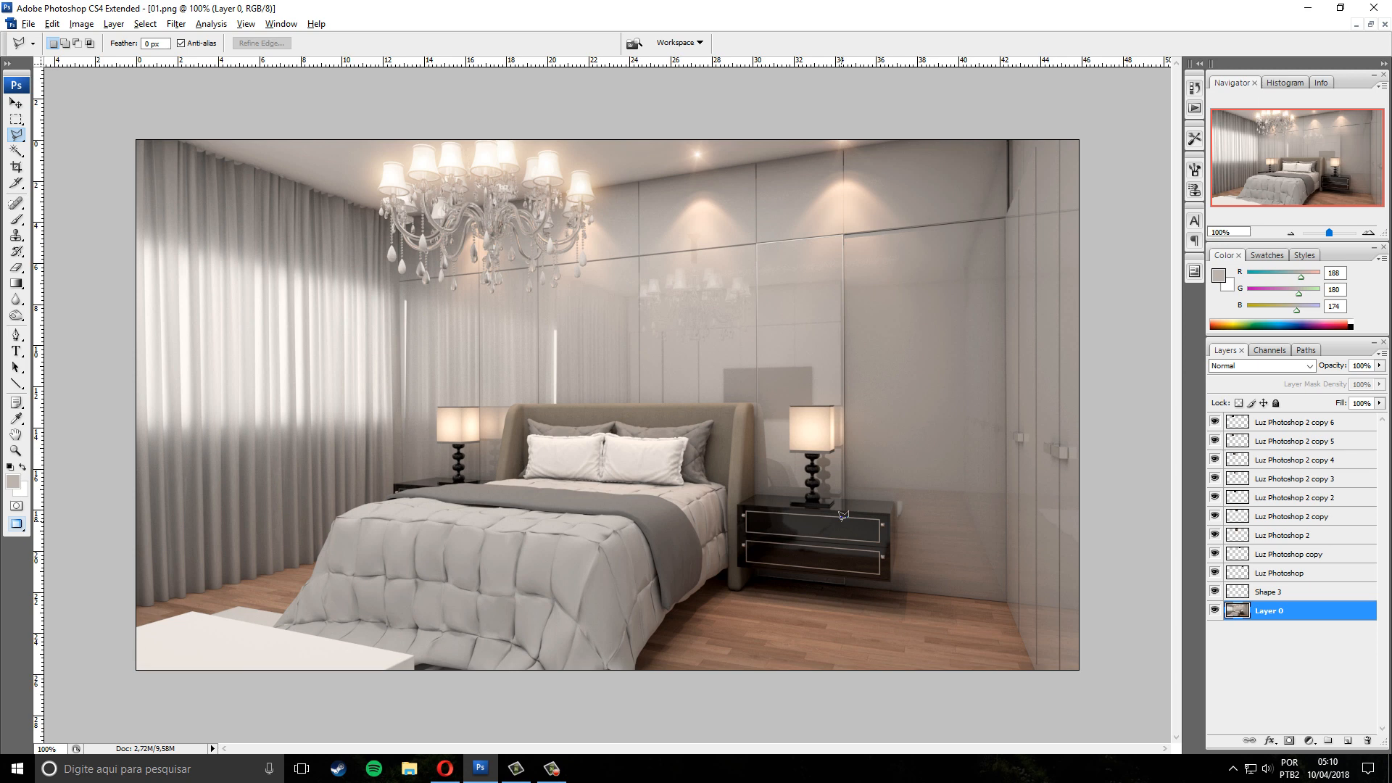
key(ctrl+plus)
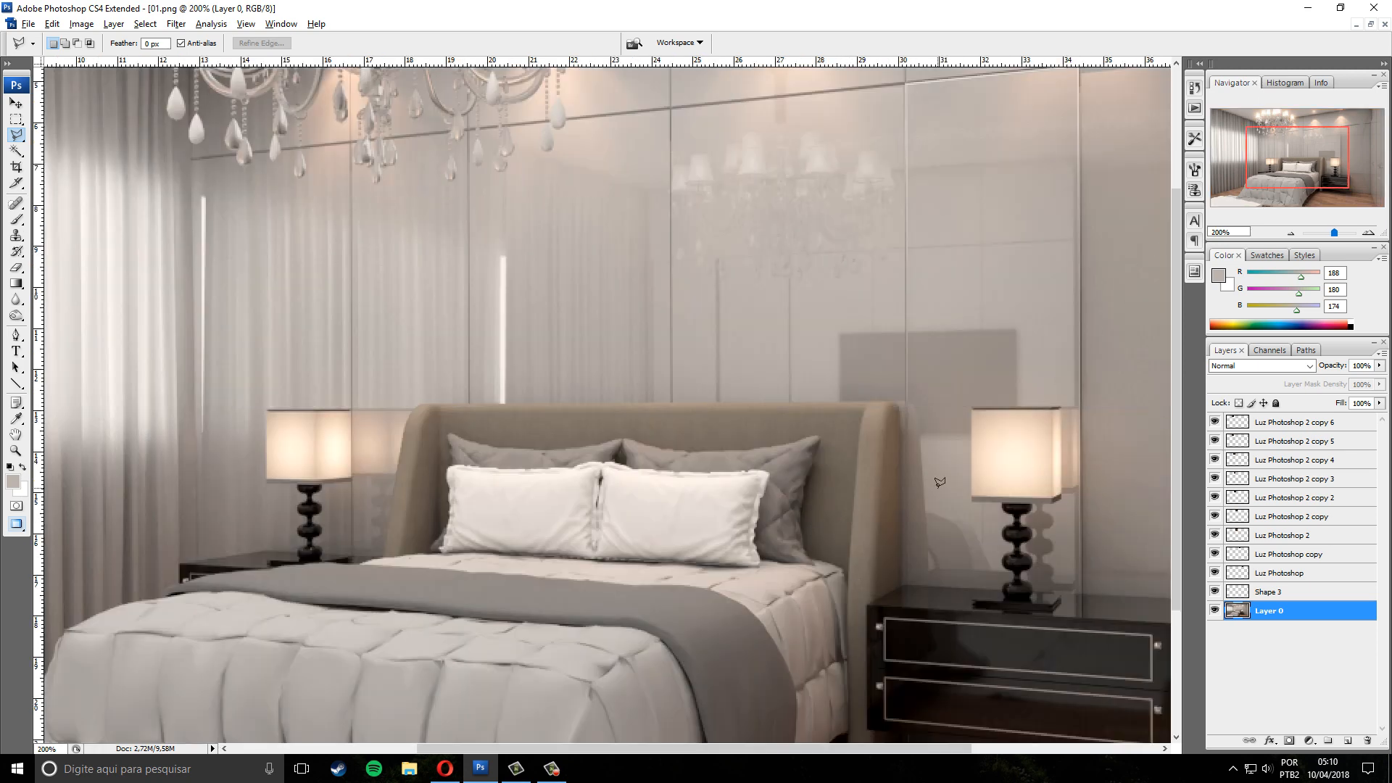
drag(1295, 171, 1326, 178)
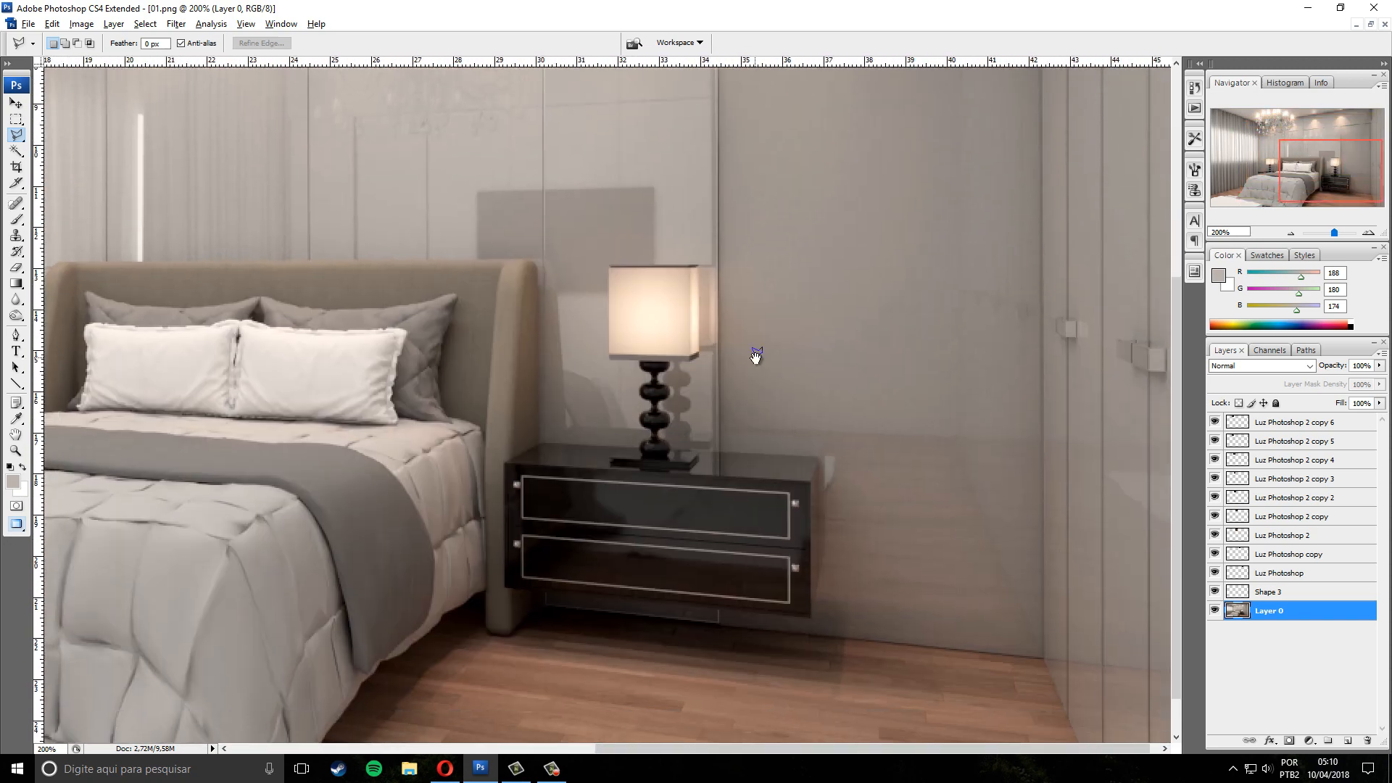
drag(651, 407, 806, 594)
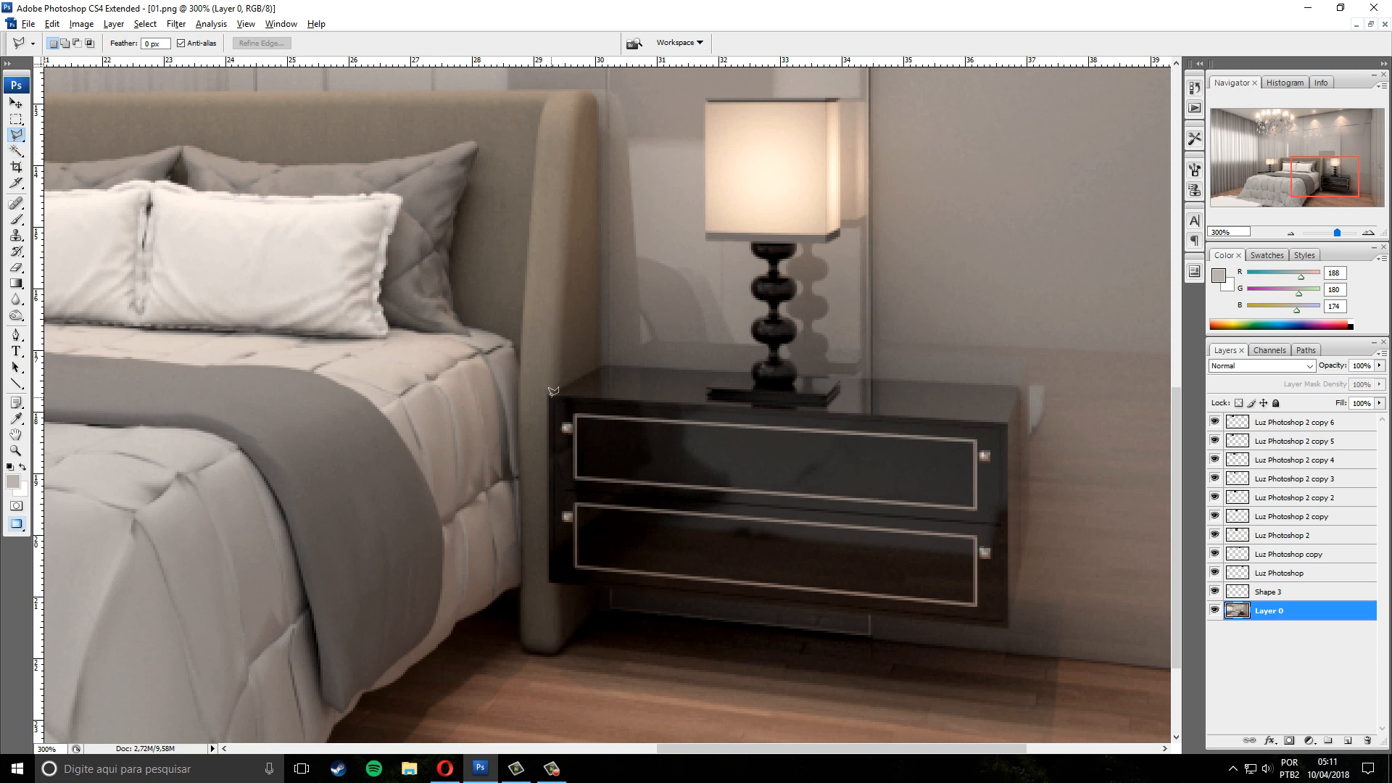
click(600, 366)
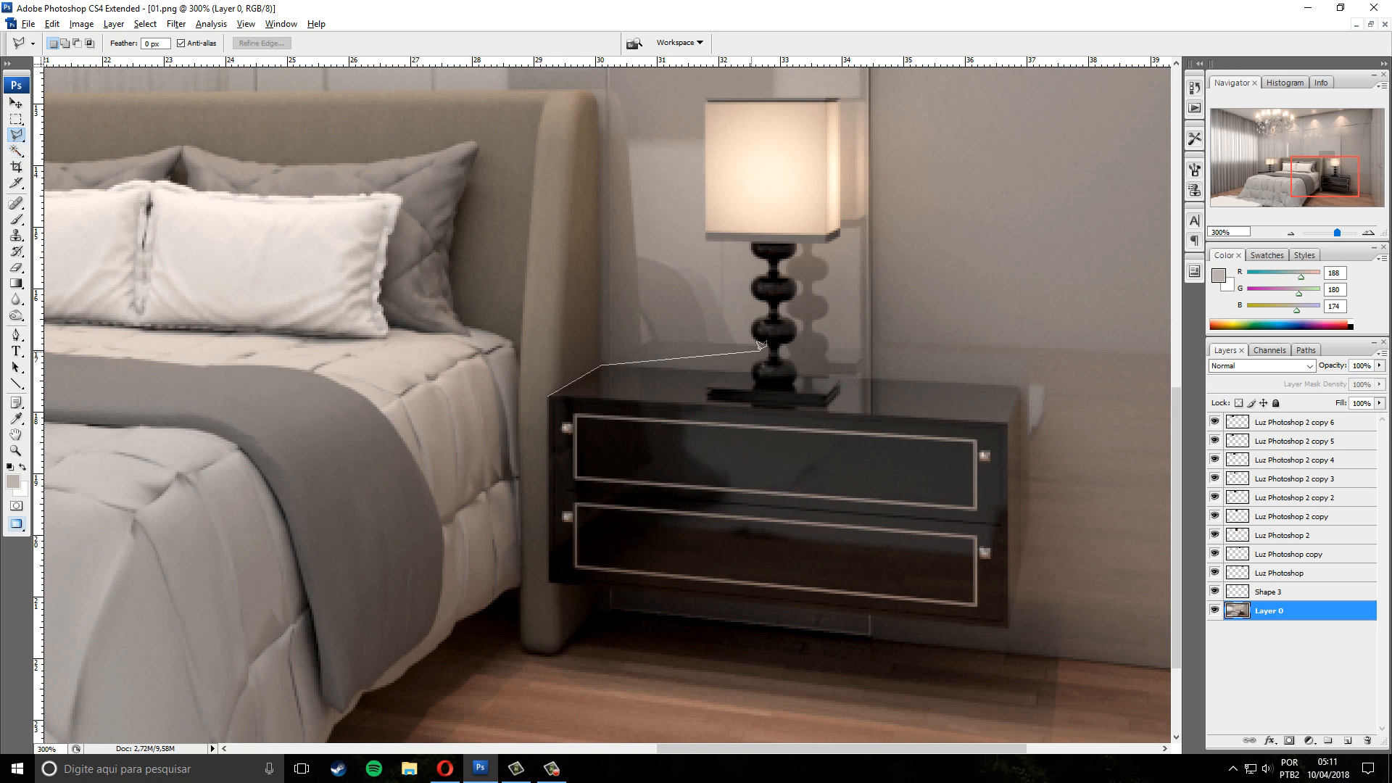
click(1023, 385)
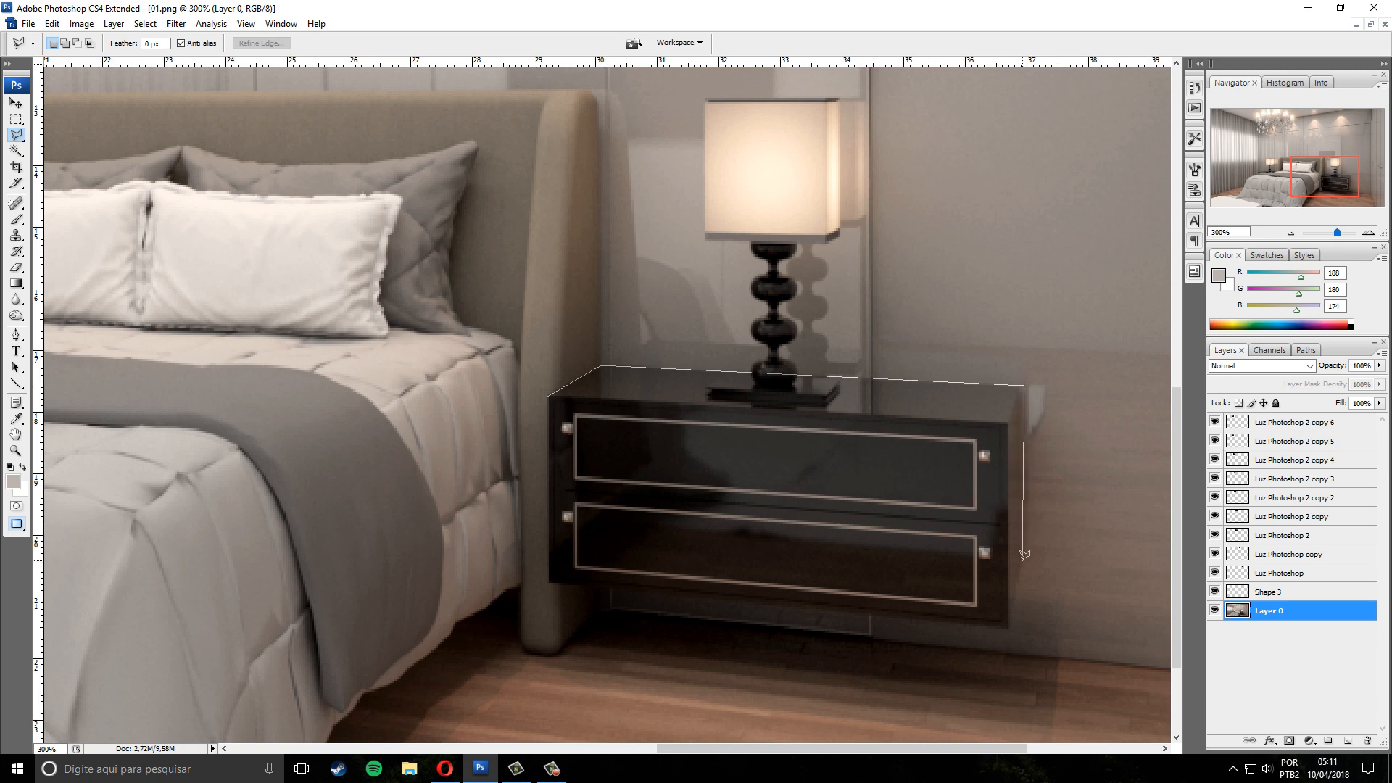
click(1009, 628)
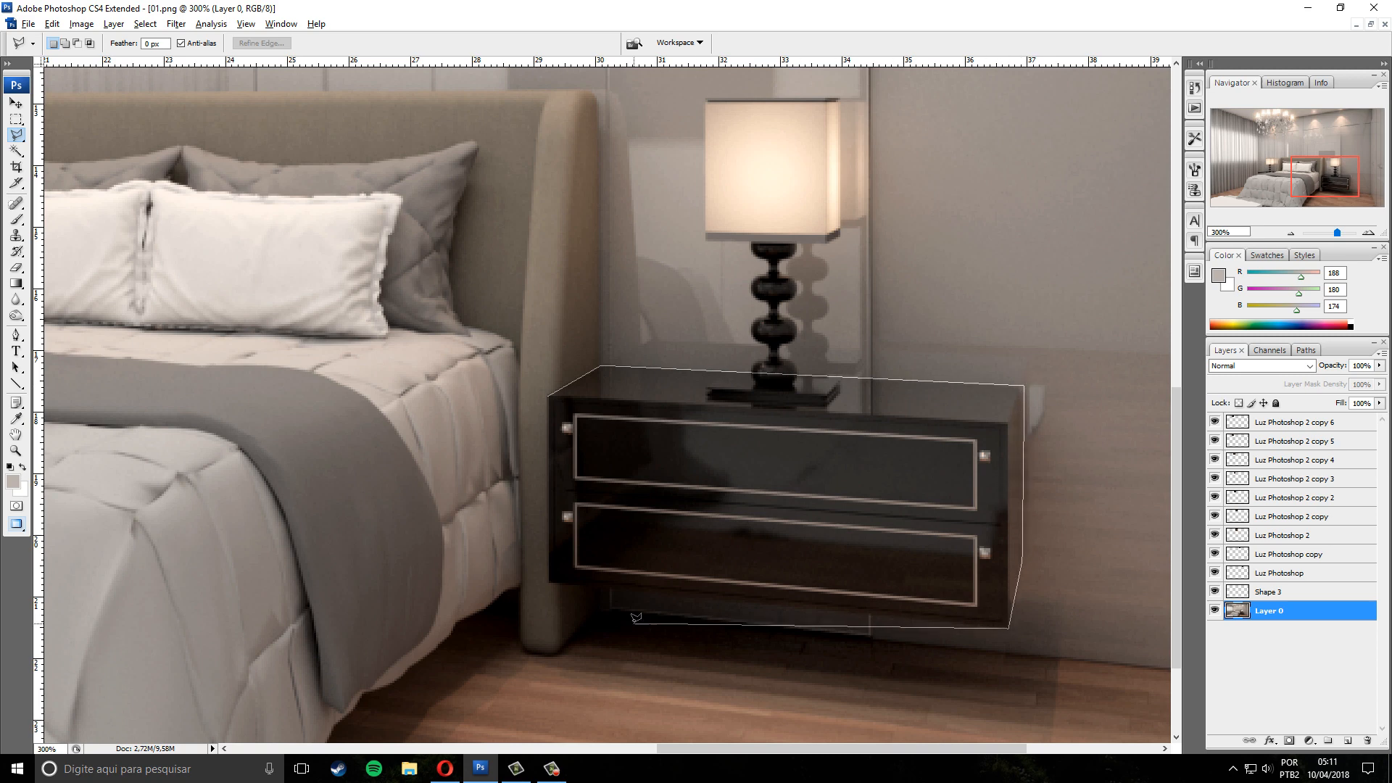
click(547, 582)
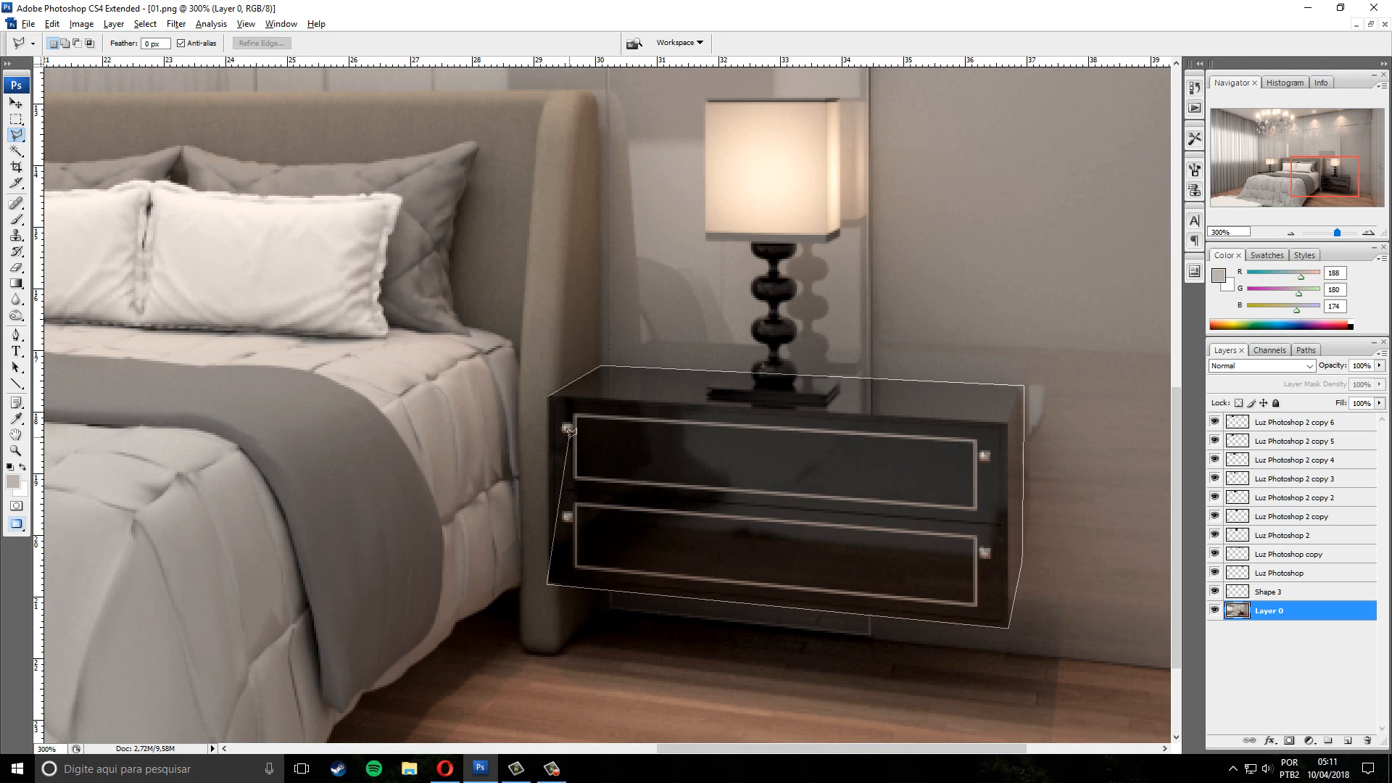
click(549, 391)
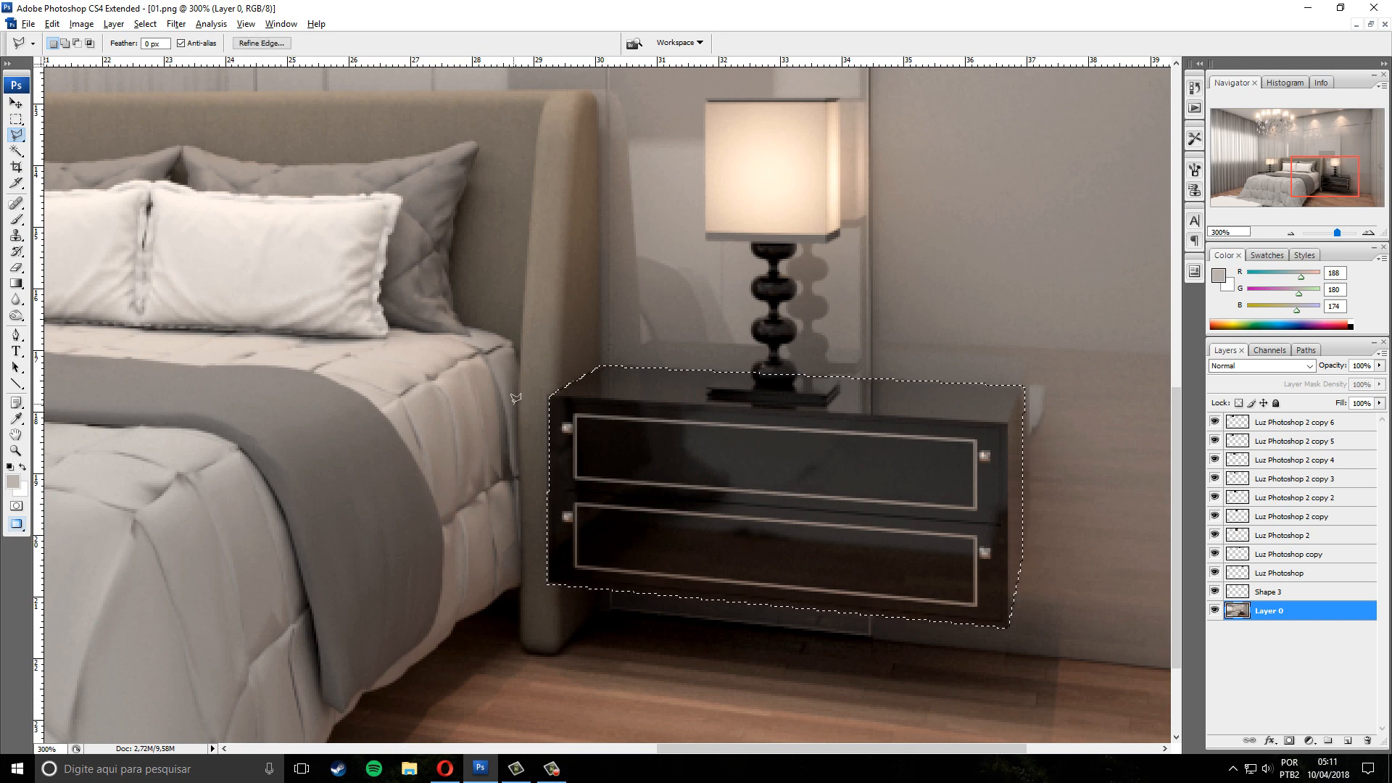
Try a Levels adjustment on the selected nightstand with midtones at 1.87, and cancel it
key(ctrl+minus)
key(ctrl+minus)
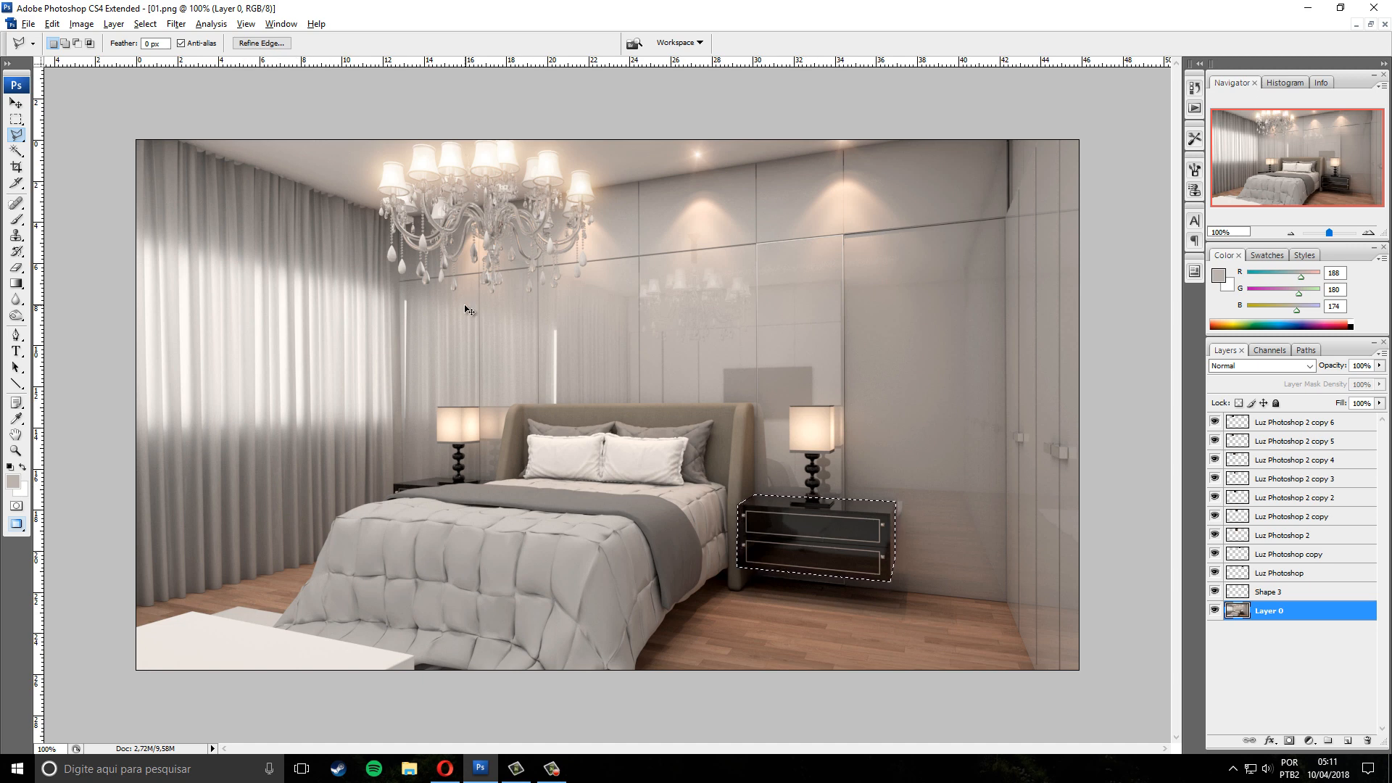
key(ctrl+l)
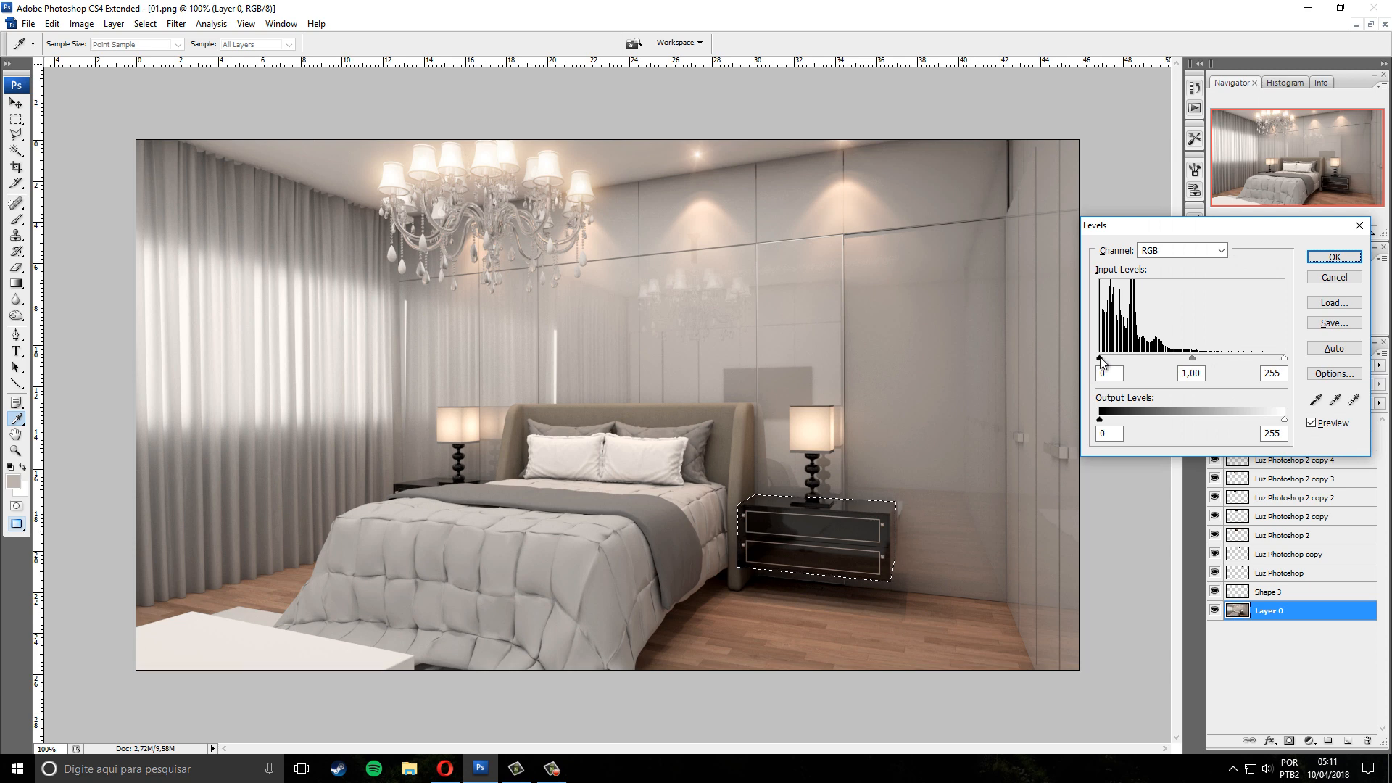
drag(1191, 358, 1150, 358)
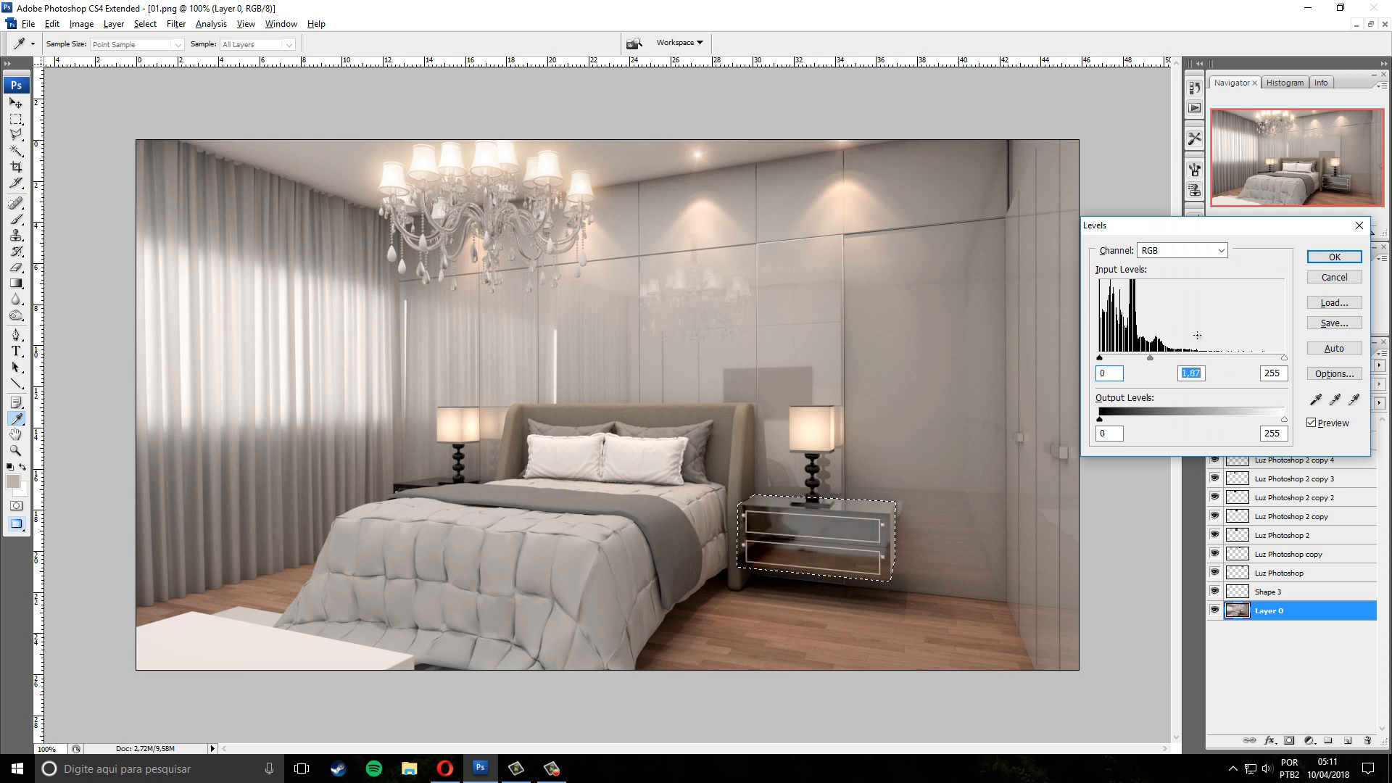
click(1333, 277)
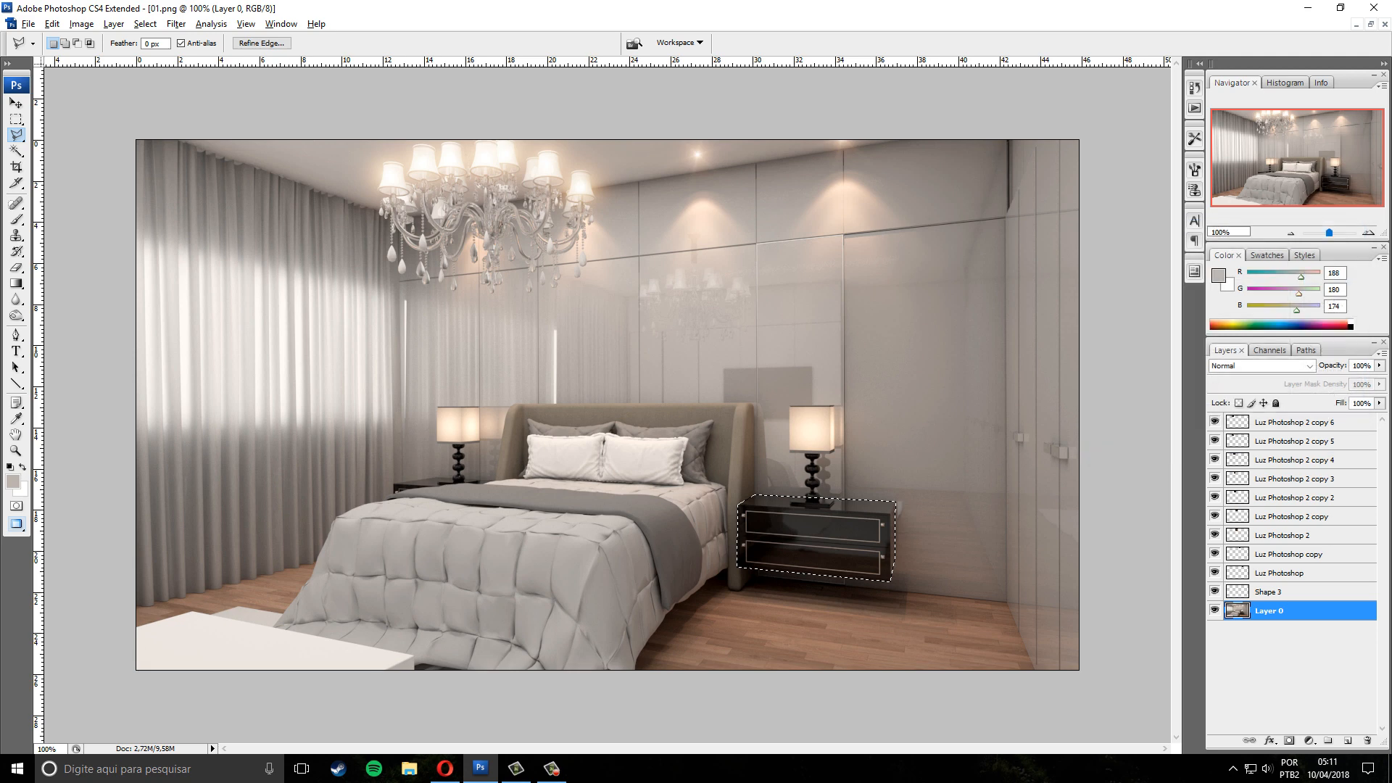
Try lightening the selected nightstand's top with the Dodge tool at 50% midtone exposure, and undo the stroke
click(16, 315)
click(64, 319)
mouse_move(761, 497)
mouse_down()
mouse_move(801, 513)
mouse_move(763, 524)
mouse_move(834, 516)
mouse_up()
key(ctrl+z)
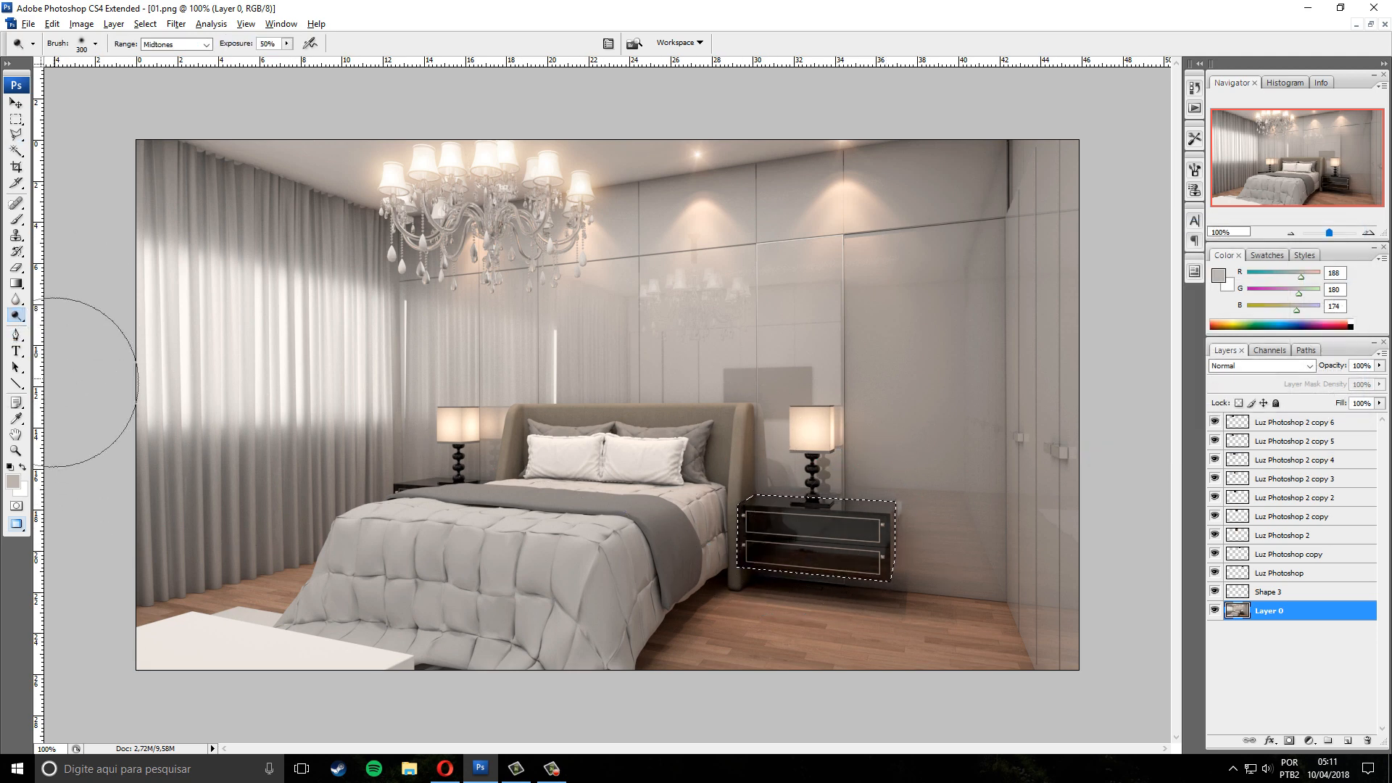
Try darkening the selected nightstand with the Burn tool at 30% midtone exposure, and undo the stroke
click(16, 315)
click(64, 332)
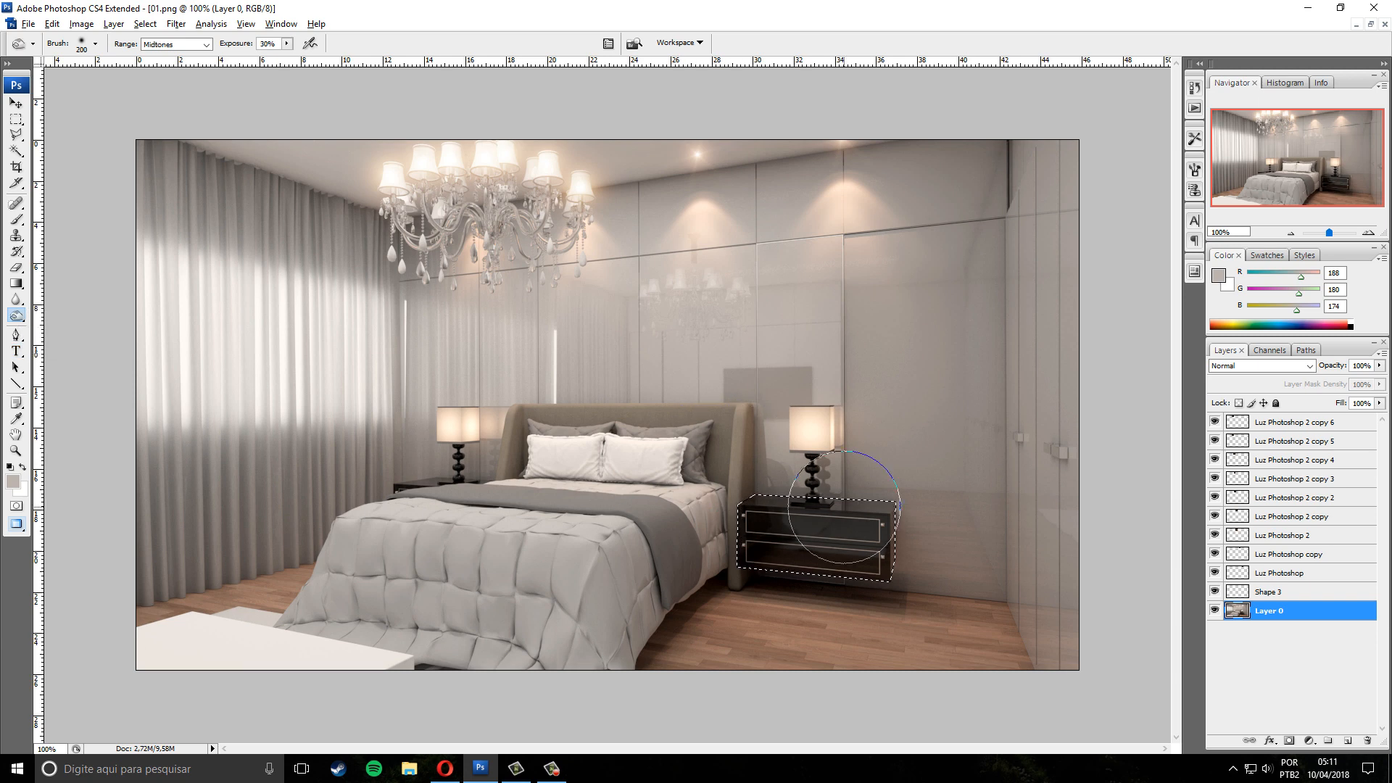
drag(832, 551, 787, 552)
key(ctrl+z)
Switch to the Move tool and remove the selection around the nightstand
click(77, 24)
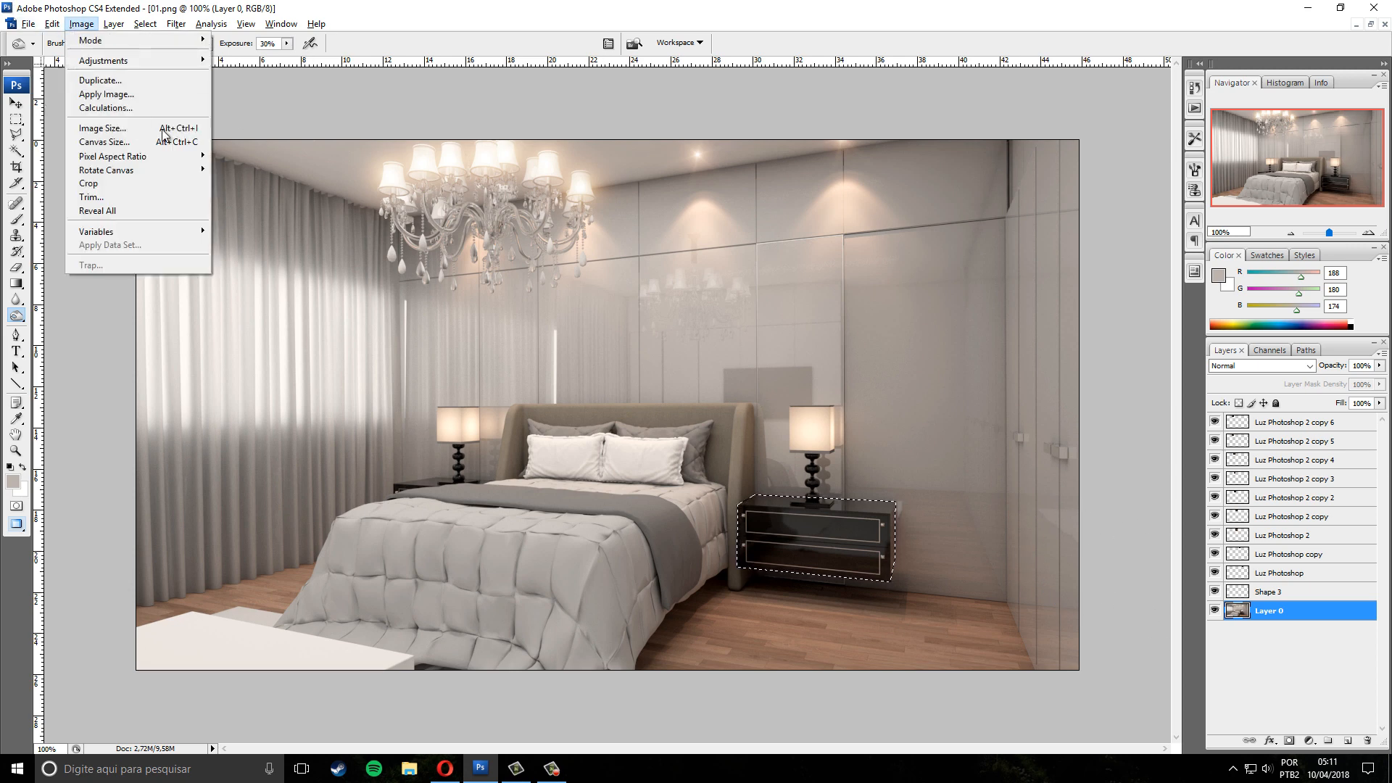
click(24, 106)
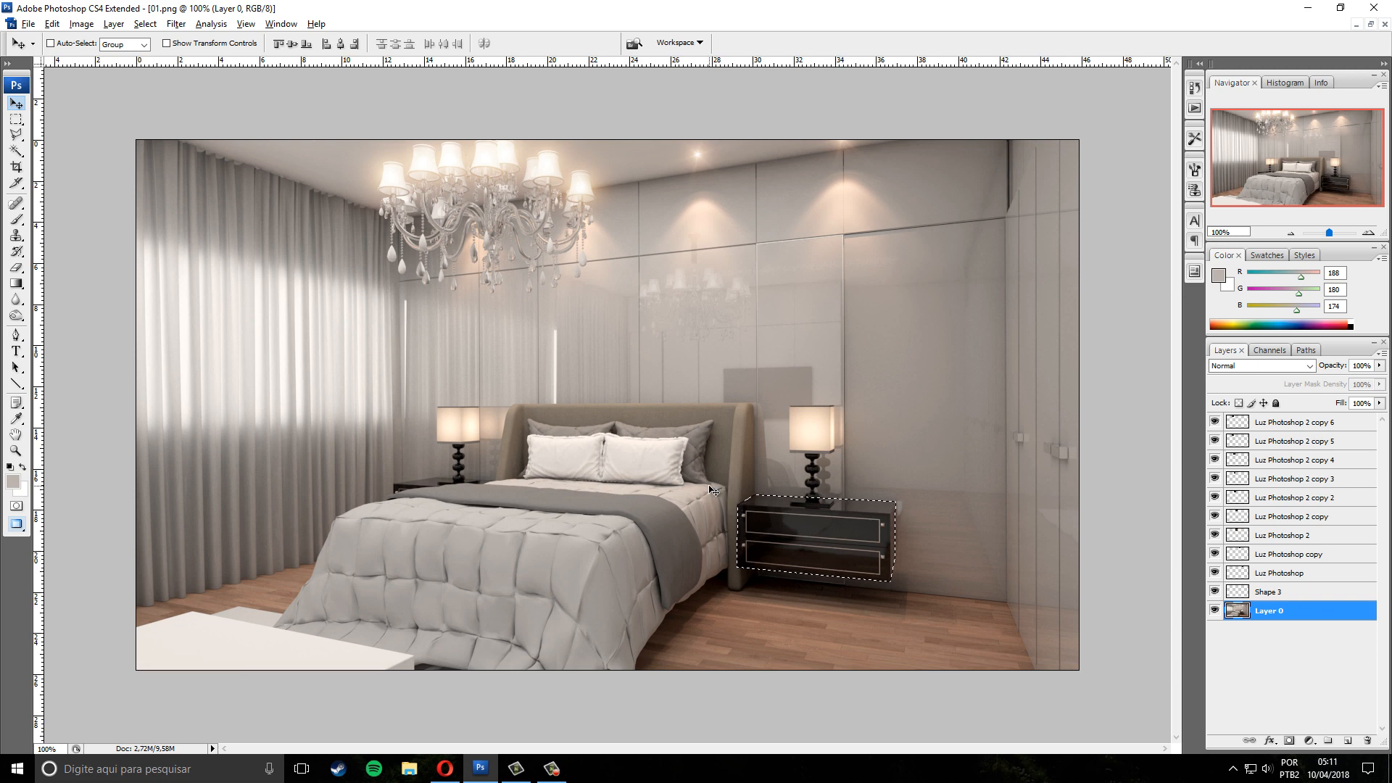
key(ctrl+d)
Save the edited render to the desktop as a PNG copy named 01 copy.png, with interlacing set to None
click(28, 24)
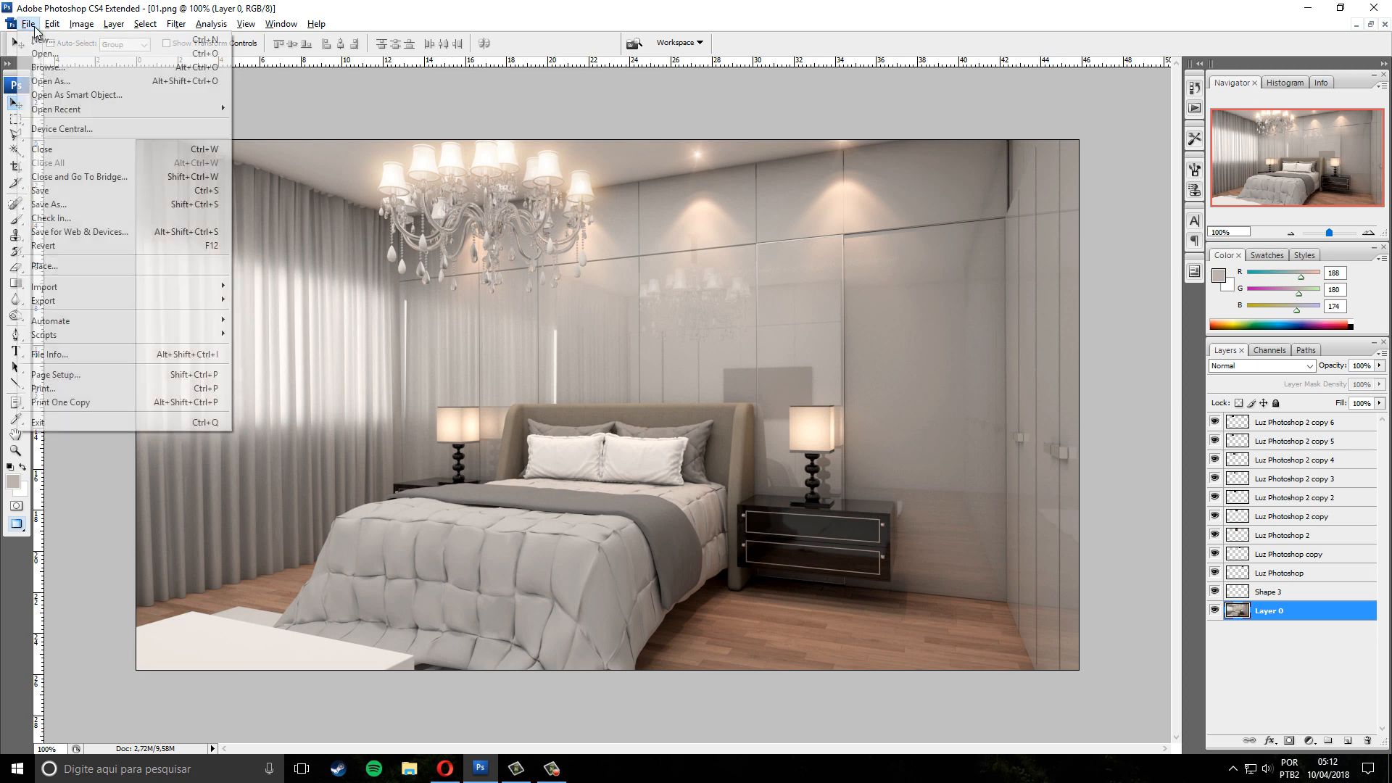
click(43, 203)
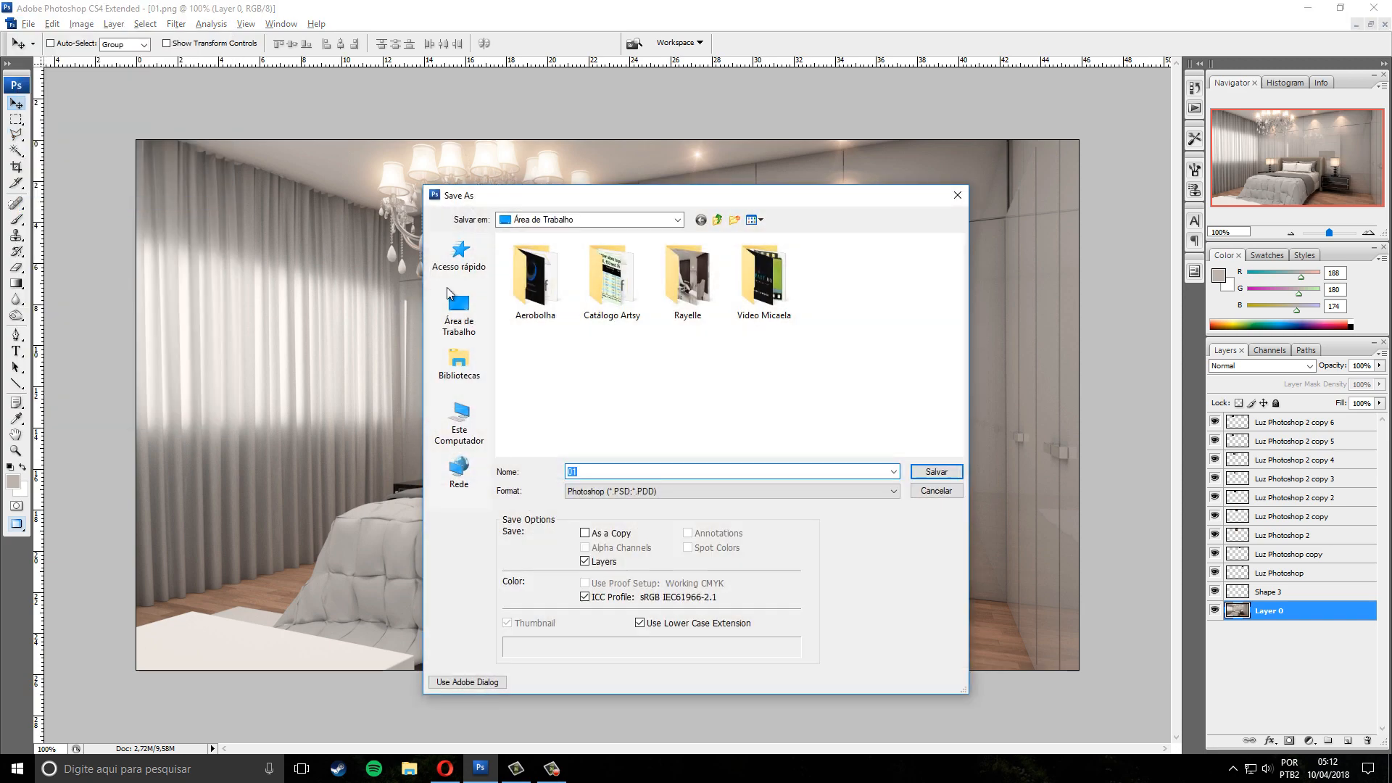
click(478, 330)
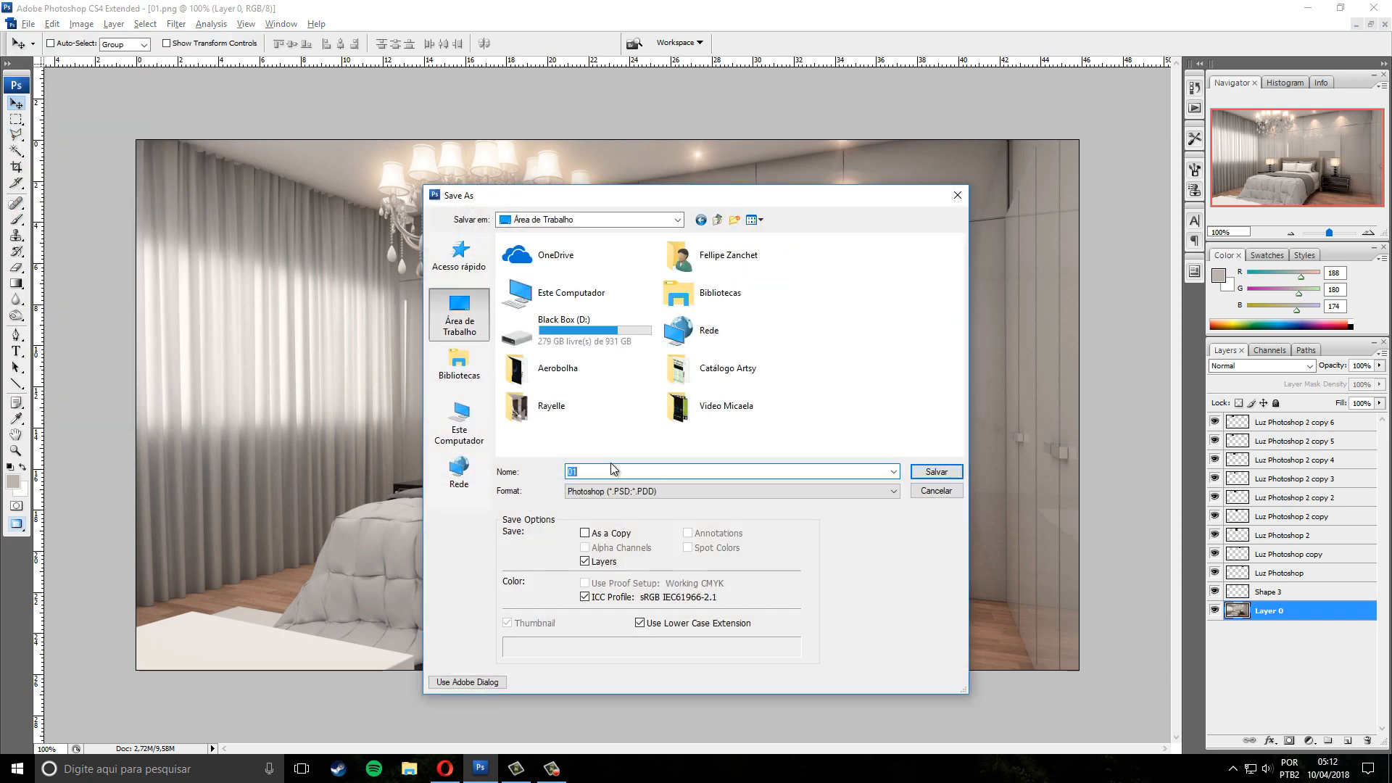
click(611, 490)
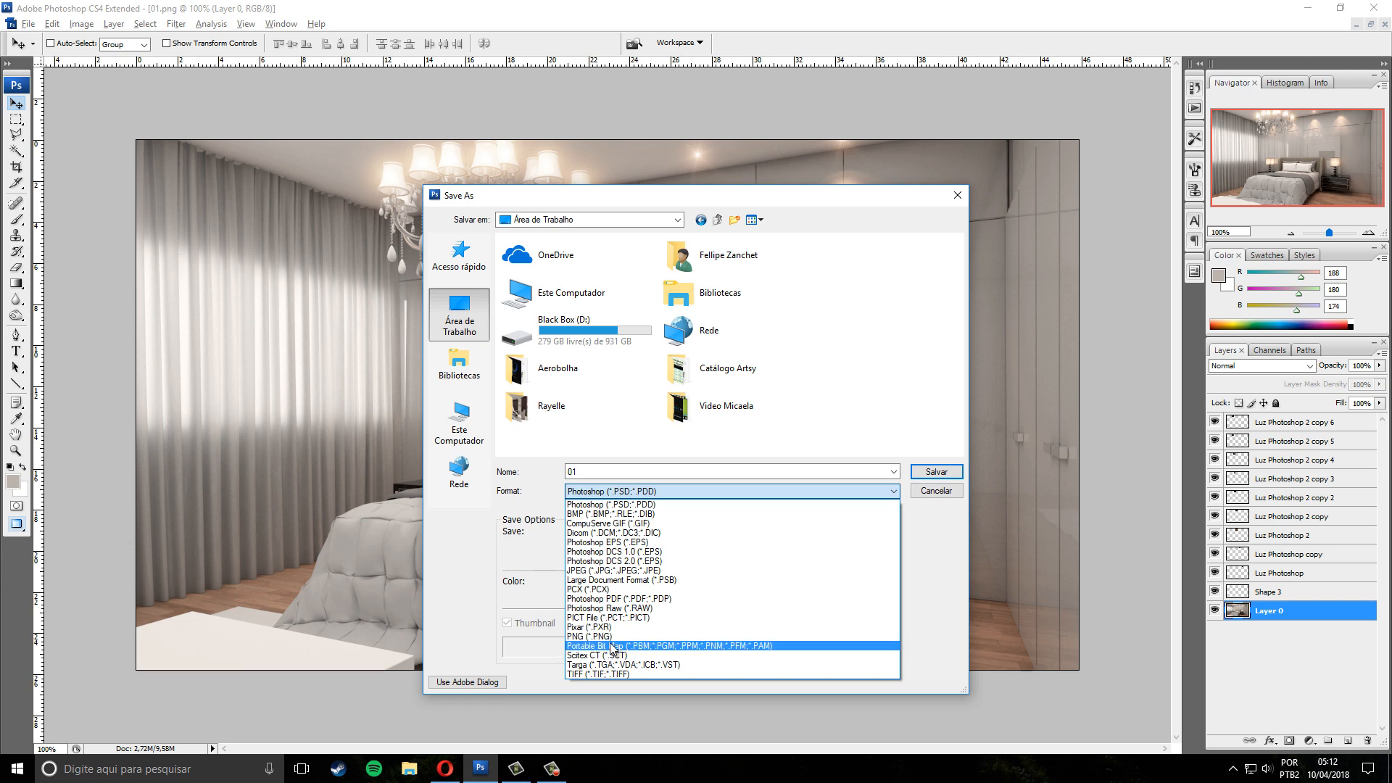
click(589, 636)
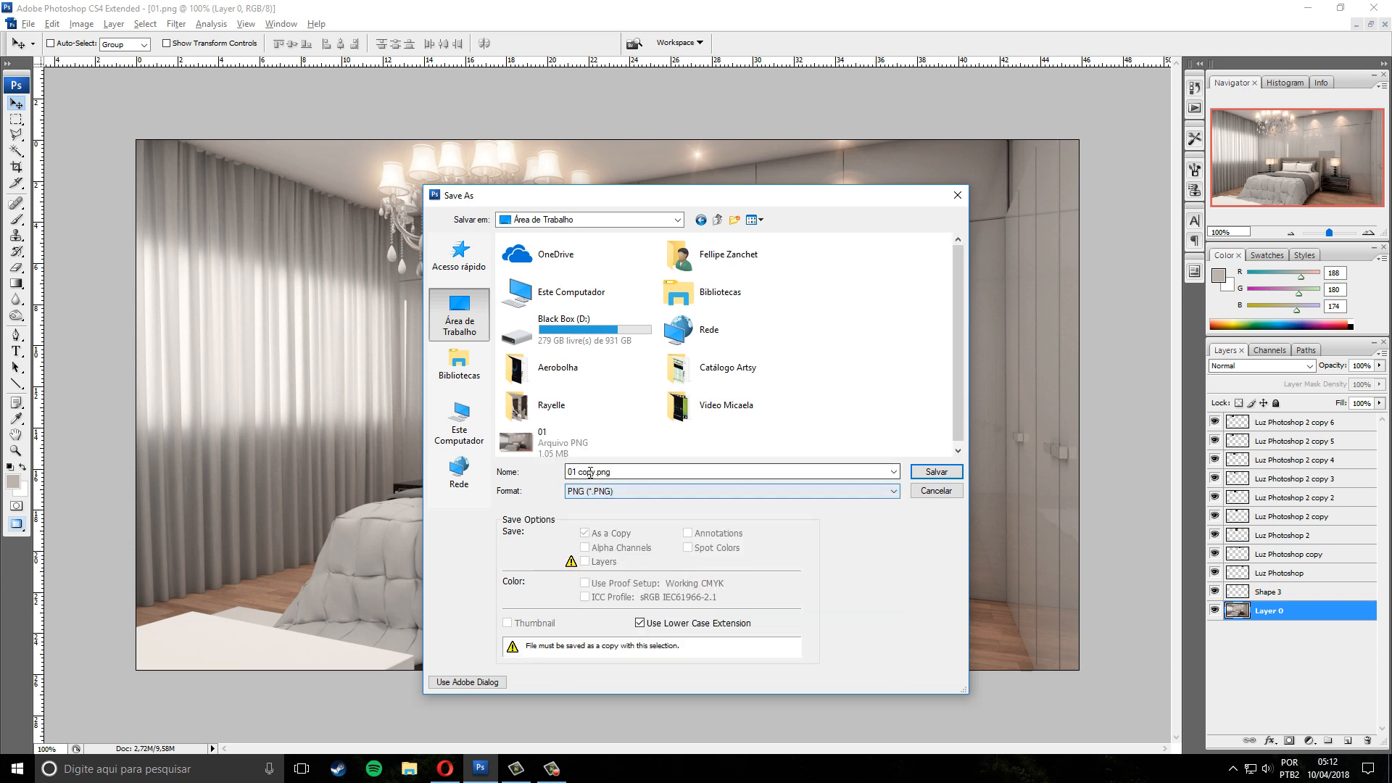
click(935, 472)
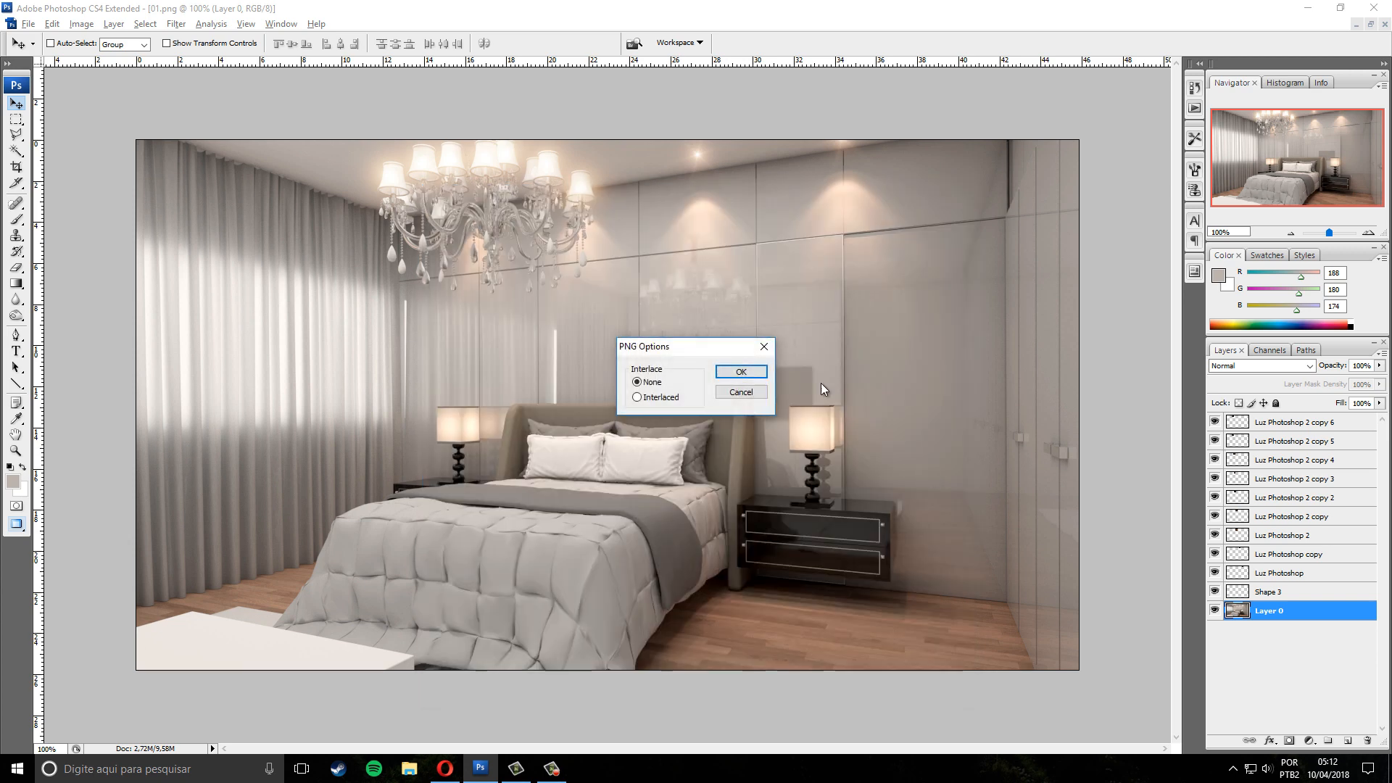
click(743, 374)
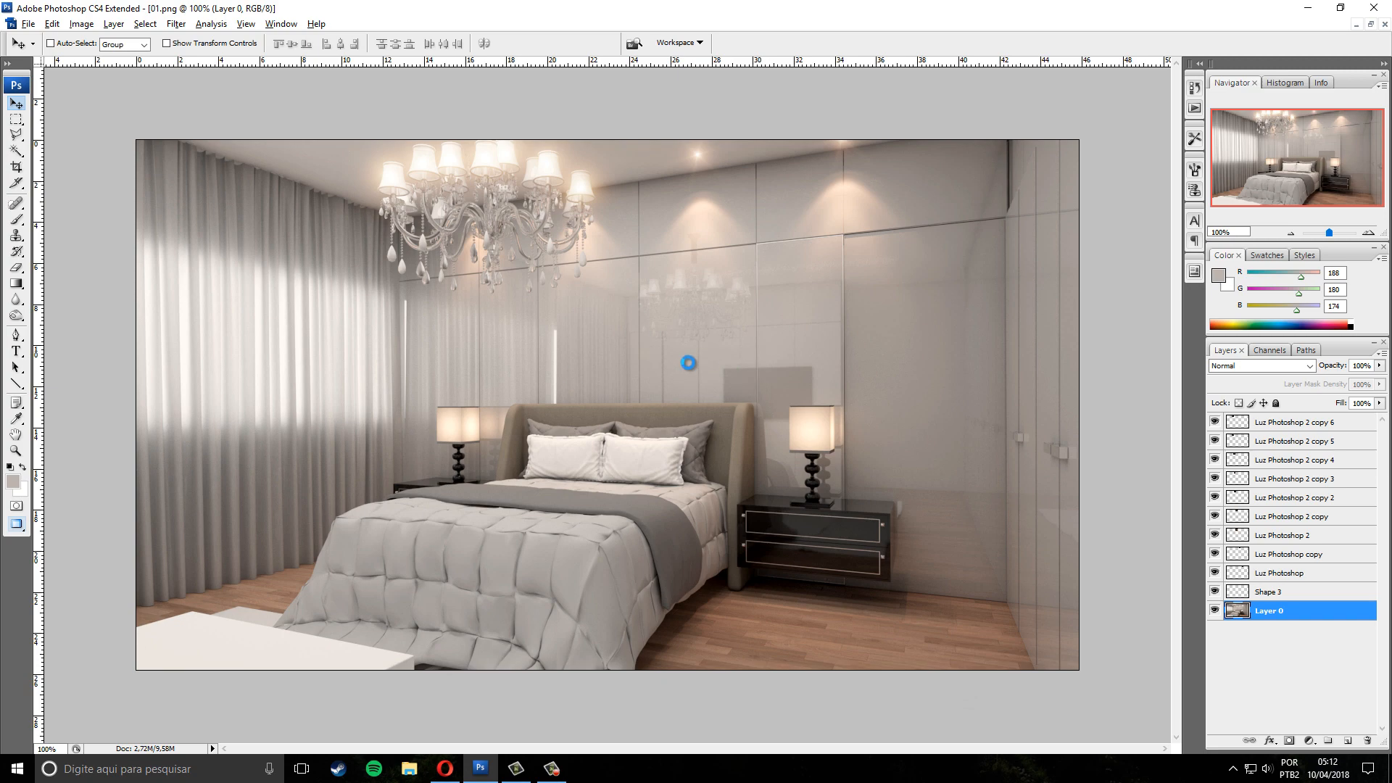
Compare the original 01.png with the edited 01 copy.png from the desktop in the Photos viewer, and return to Photoshop
click(1307, 8)
double_click(34, 265)
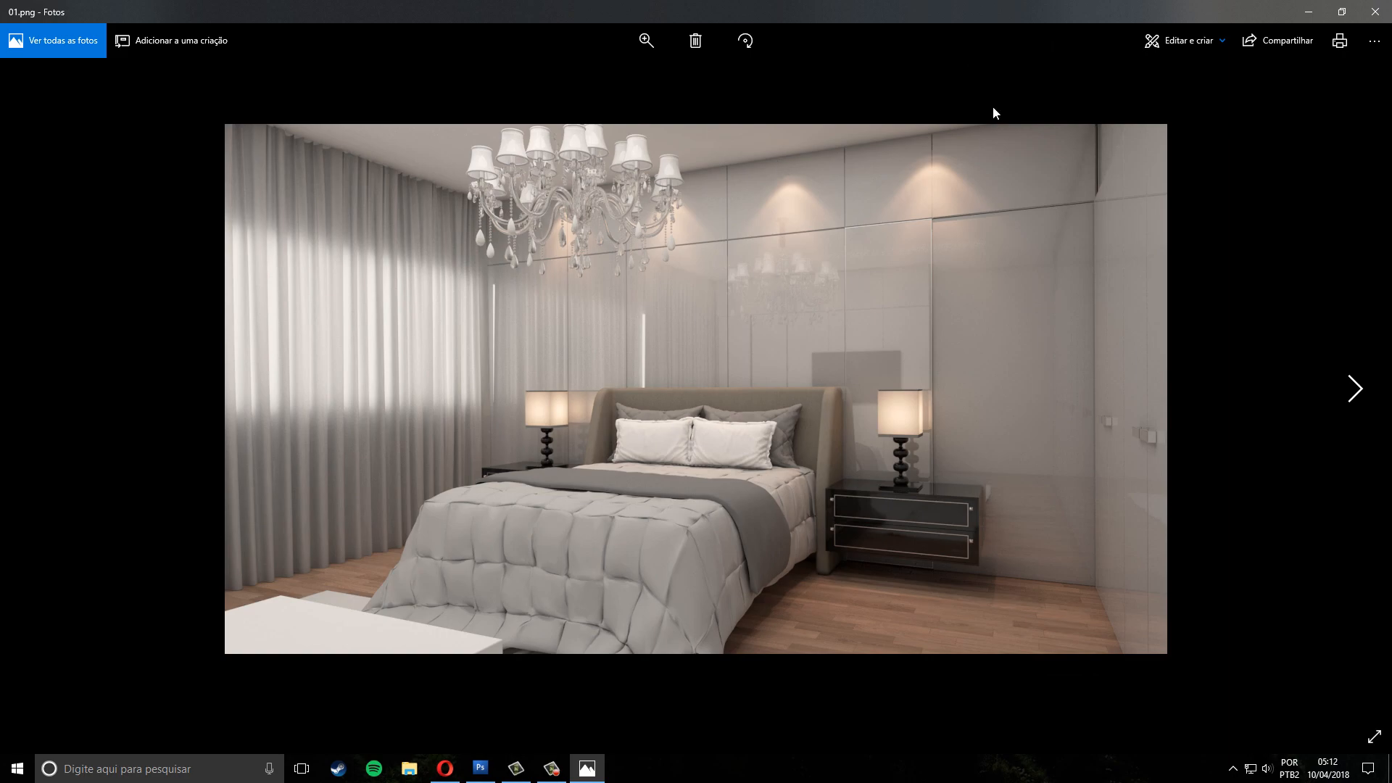
click(1308, 12)
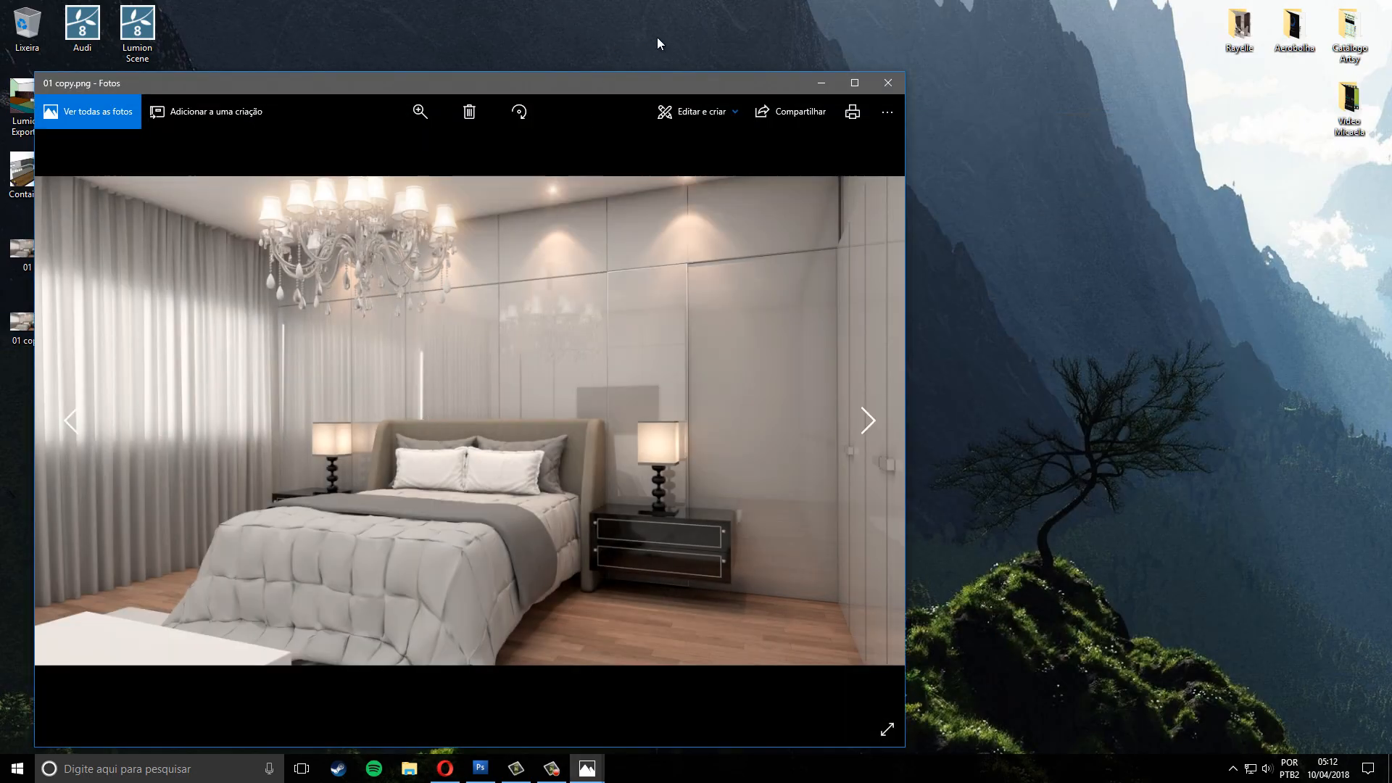
click(854, 83)
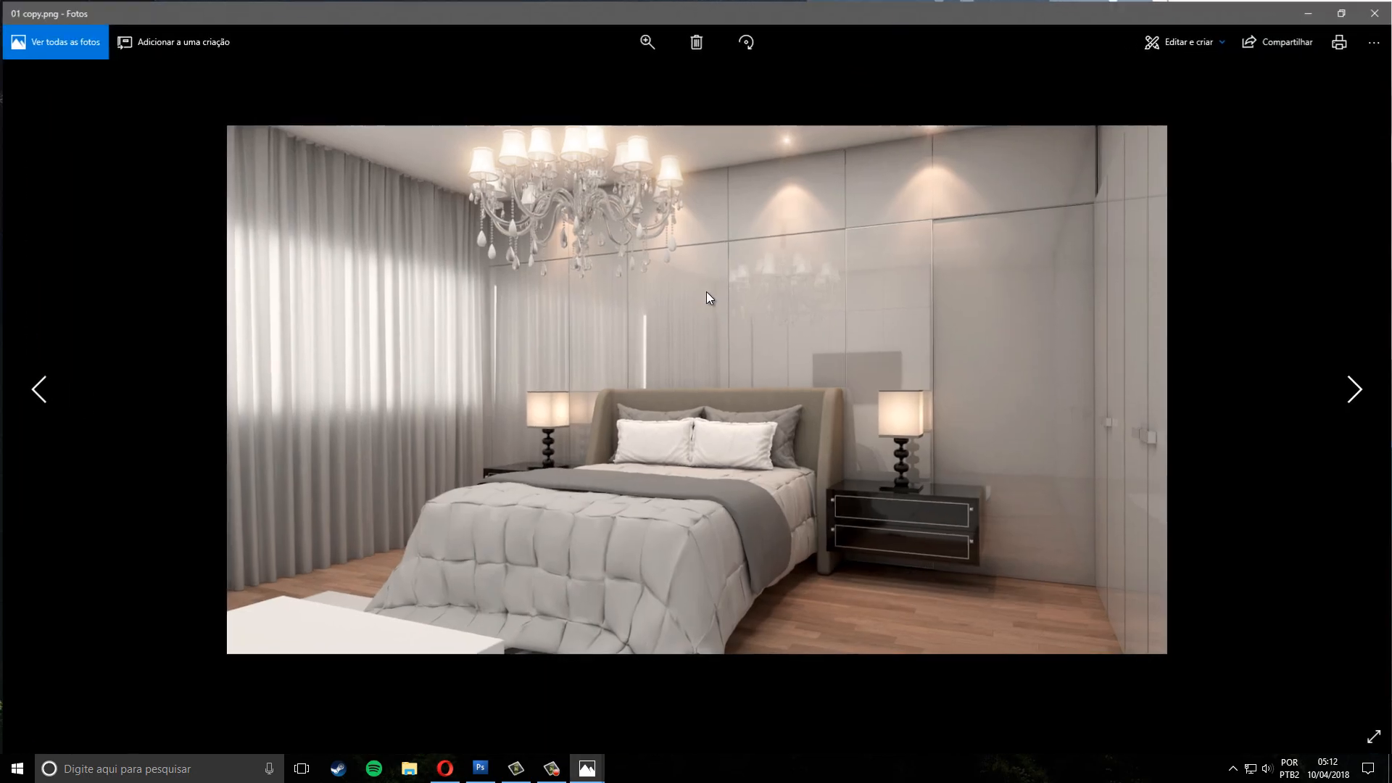
mouse_move(584, 773)
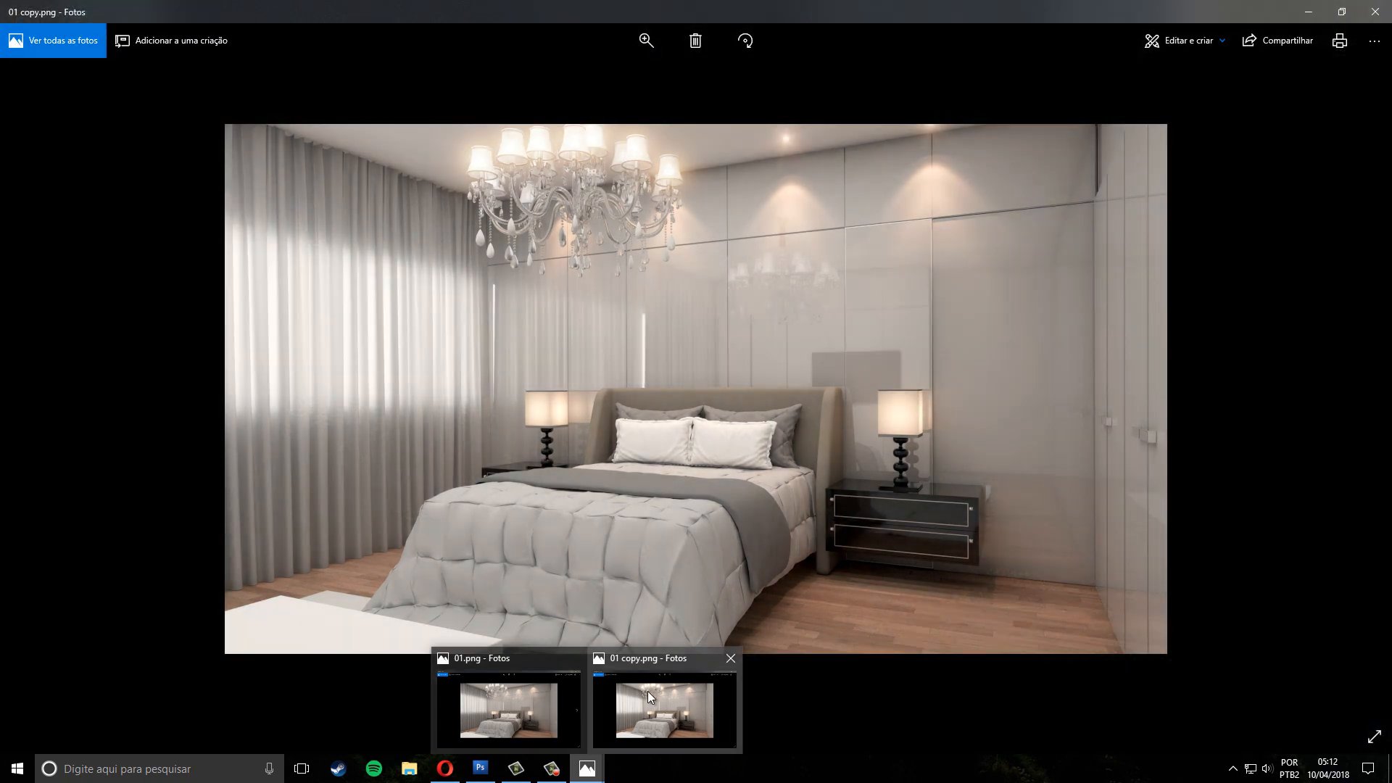
click(647, 696)
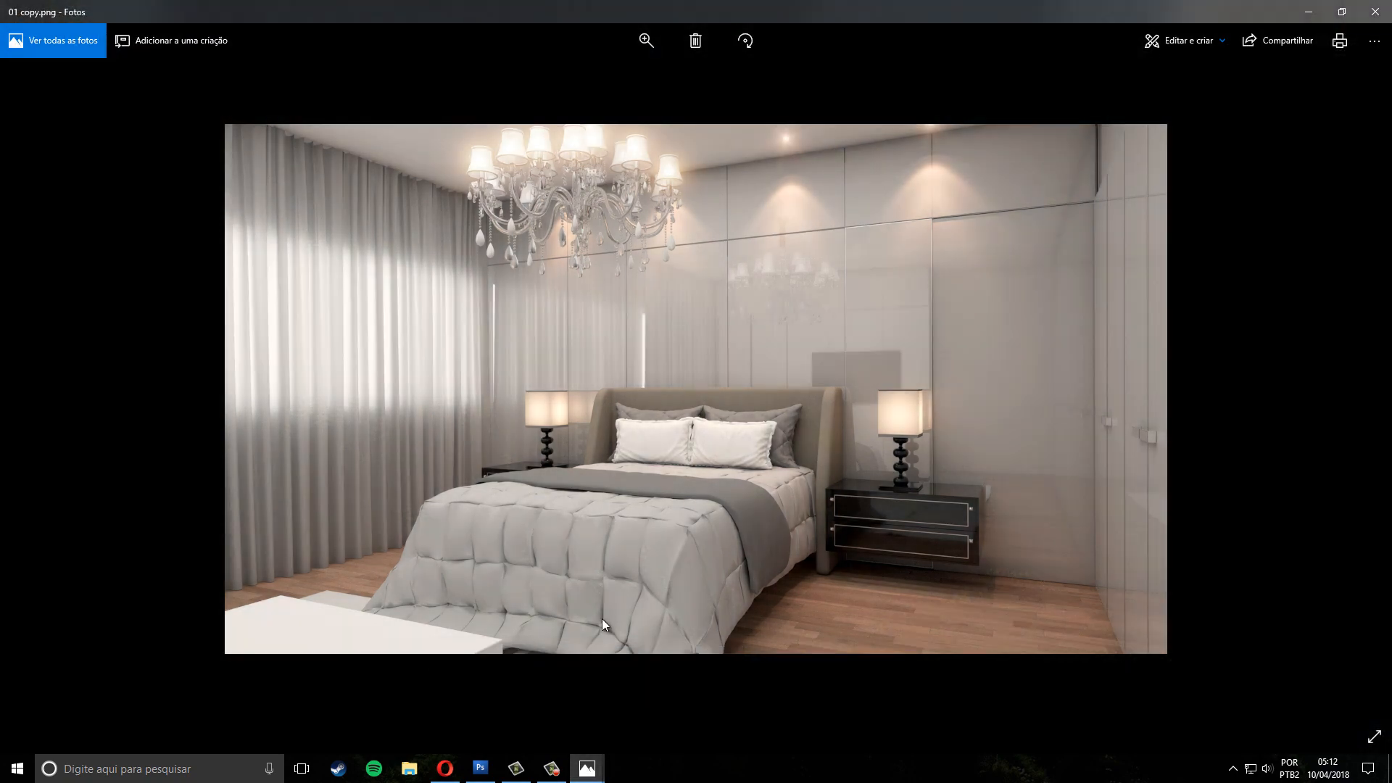
click(1386, 8)
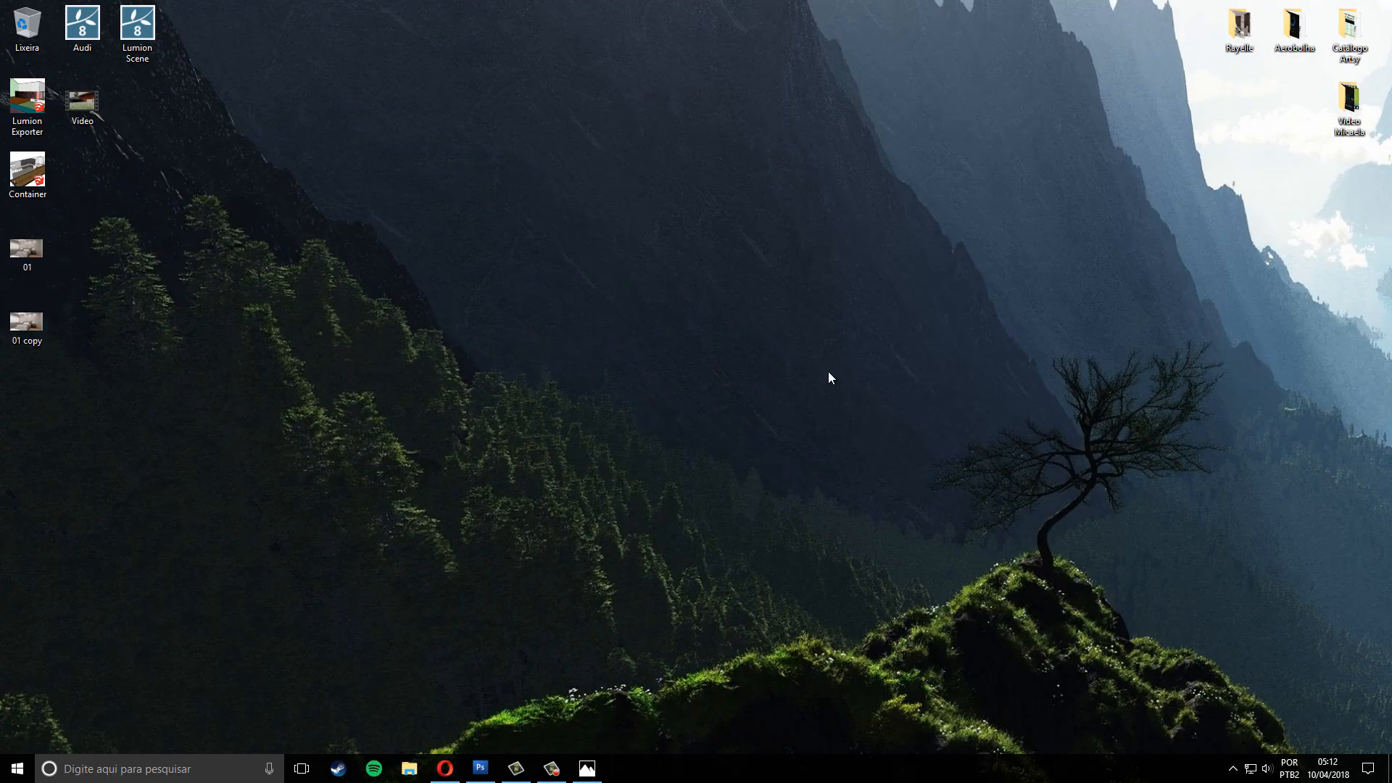
click(479, 768)
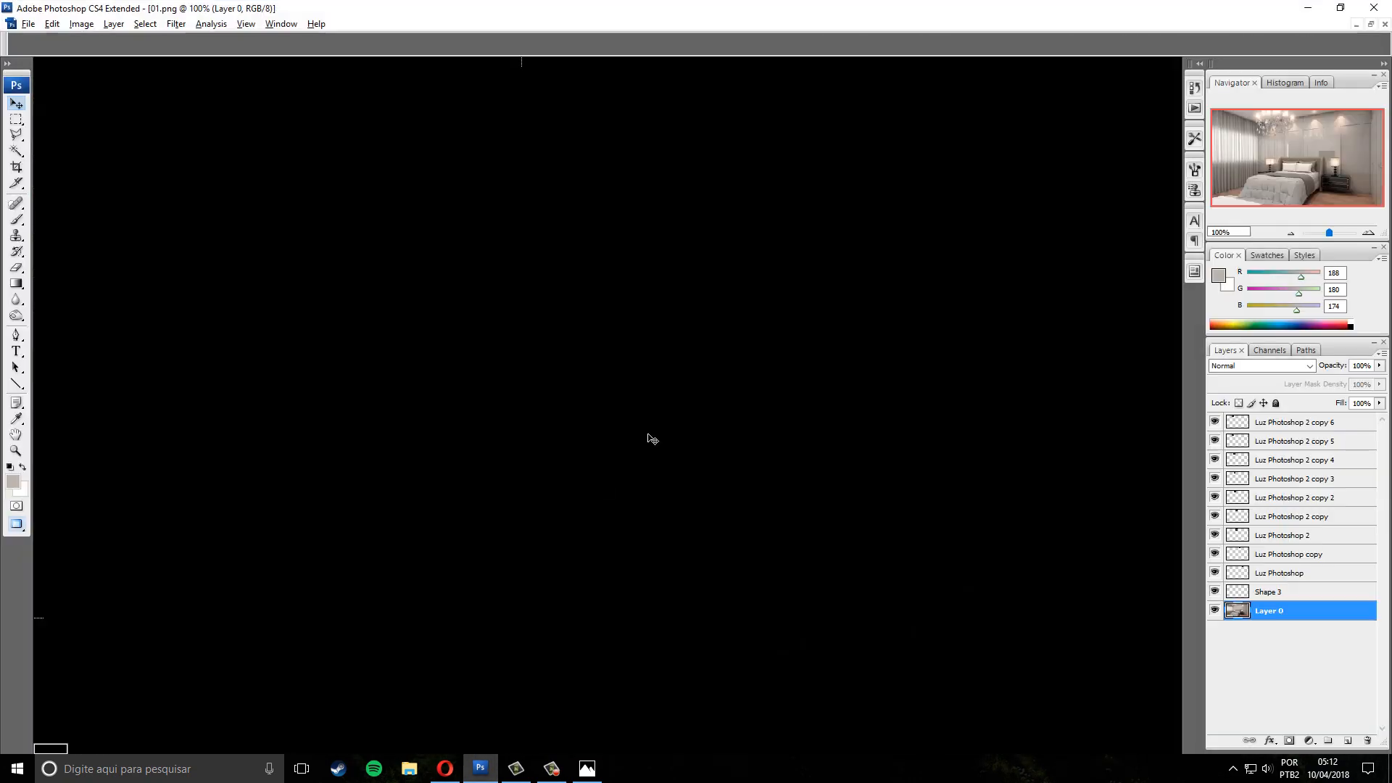